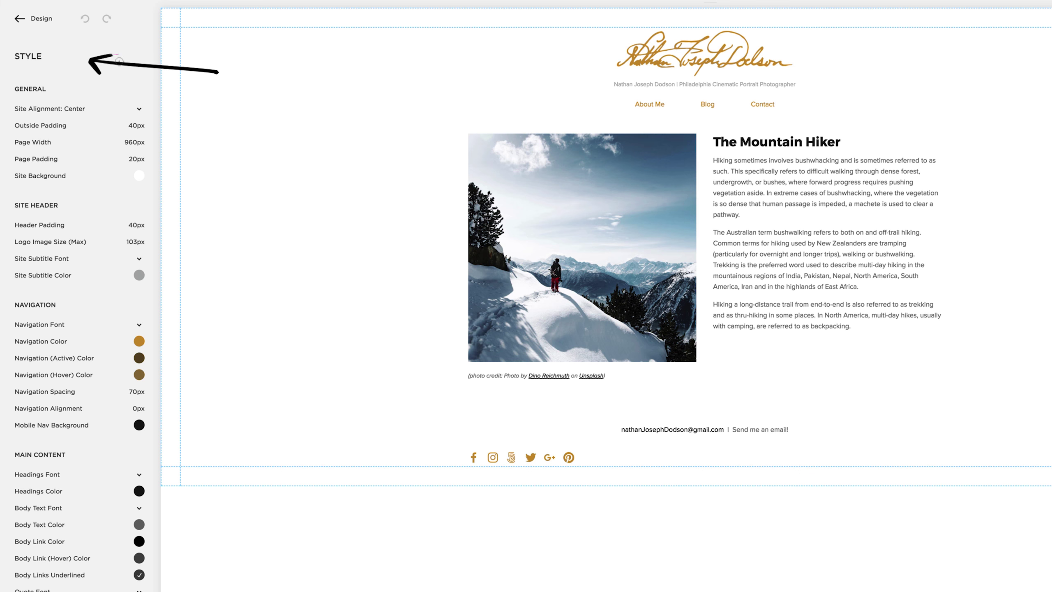
{"action": "left_click_drag", "start_coordinate": [258, 62], "coordinate": [241, 81]}
{"action": "left_click_drag", "start_coordinate": [265, 63], "coordinate": [295, 85]}
{"action": "mouse_move", "coordinate": [295, 61]}
{"action": "left_mouse_down"}
{"action": "mouse_move", "coordinate": [302, 86]}
{"action": "mouse_move", "coordinate": [340, 82]}
{"action": "left_mouse_up"}
{"action": "left_click_drag", "start_coordinate": [374, 61], "coordinate": [360, 83]}
{"action": "mouse_move", "coordinate": [379, 62]}
{"action": "left_mouse_down"}
{"action": "mouse_move", "coordinate": [410, 77]}
{"action": "mouse_move", "coordinate": [453, 75]}
{"action": "left_mouse_up"}
{"action": "left_click_drag", "start_coordinate": [455, 76], "coordinate": [482, 74]}
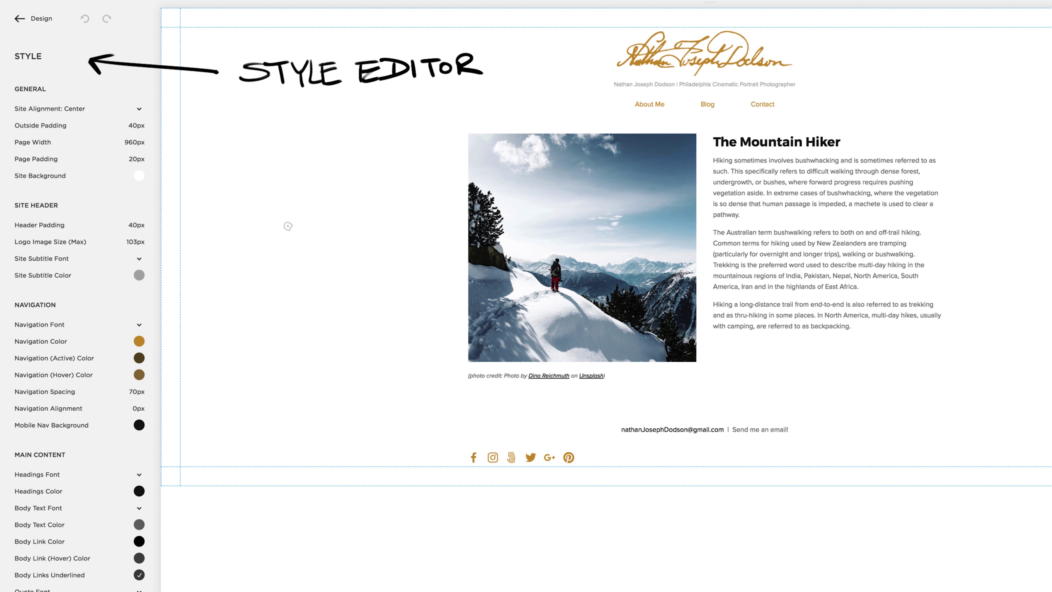
{"action": "left_click_drag", "start_coordinate": [201, 194], "coordinate": [249, 183]}
{"action": "mouse_move", "coordinate": [250, 183]}
{"action": "left_mouse_down"}
{"action": "mouse_move", "coordinate": [293, 159]}
{"action": "mouse_move", "coordinate": [327, 182]}
{"action": "left_mouse_up"}
{"action": "mouse_move", "coordinate": [348, 158]}
{"action": "left_mouse_down"}
{"action": "mouse_move", "coordinate": [418, 174]}
{"action": "mouse_move", "coordinate": [491, 170]}
{"action": "left_mouse_up"}
{"action": "mouse_move", "coordinate": [195, 212]}
{"action": "left_mouse_down"}
{"action": "mouse_move", "coordinate": [282, 211]}
{"action": "mouse_move", "coordinate": [337, 234]}
{"action": "left_mouse_up"}
{"action": "mouse_move", "coordinate": [381, 205]}
{"action": "left_mouse_down"}
{"action": "mouse_move", "coordinate": [451, 218]}
{"action": "mouse_move", "coordinate": [255, 271]}
{"action": "mouse_move", "coordinate": [587, 261]}
{"action": "mouse_move", "coordinate": [323, 294]}
{"action": "mouse_move", "coordinate": [344, 290]}
{"action": "left_mouse_up"}
{"action": "left_click_drag", "start_coordinate": [361, 307], "coordinate": [427, 290]}
{"action": "left_click_drag", "start_coordinate": [424, 311], "coordinate": [427, 311]}
{"action": "left_click_drag", "start_coordinate": [292, 342], "coordinate": [139, 492]}
{"action": "left_click_drag", "start_coordinate": [155, 454], "coordinate": [170, 478]}
{"action": "left_click_drag", "start_coordinate": [329, 133], "coordinate": [105, 205]}
{"action": "left_click_drag", "start_coordinate": [124, 174], "coordinate": [137, 199]}
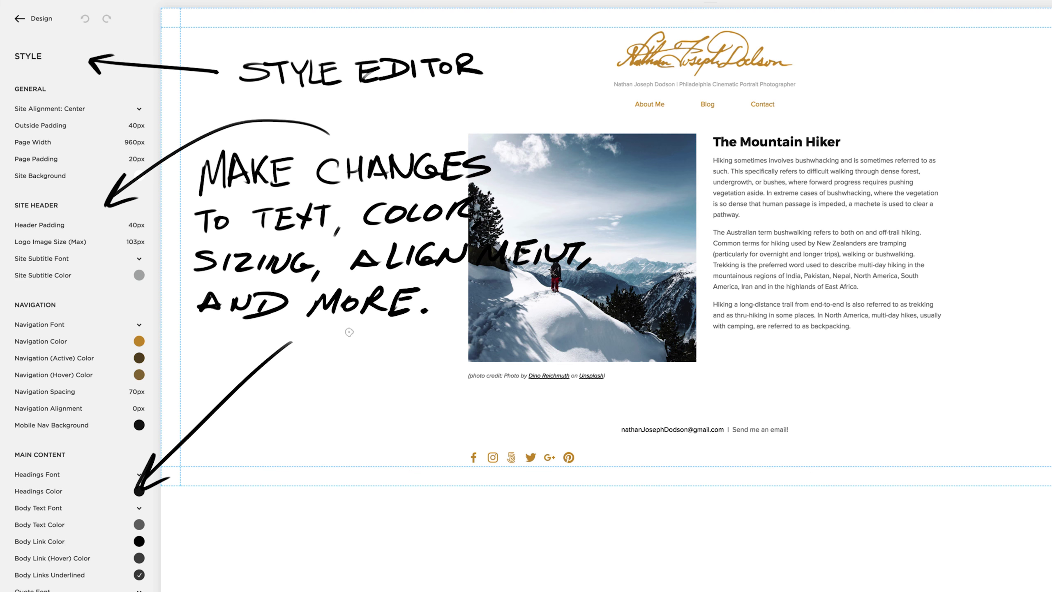
{"action": "mouse_move", "coordinate": [387, 145]}
{"action": "left_mouse_down"}
{"action": "mouse_move", "coordinate": [609, 65]}
{"action": "mouse_move", "coordinate": [592, 82]}
{"action": "left_mouse_up"}
{"action": "mouse_move", "coordinate": [293, 344]}
{"action": "left_mouse_down"}
{"action": "mouse_move", "coordinate": [812, 257]}
{"action": "mouse_move", "coordinate": [806, 277]}
{"action": "left_mouse_up"}
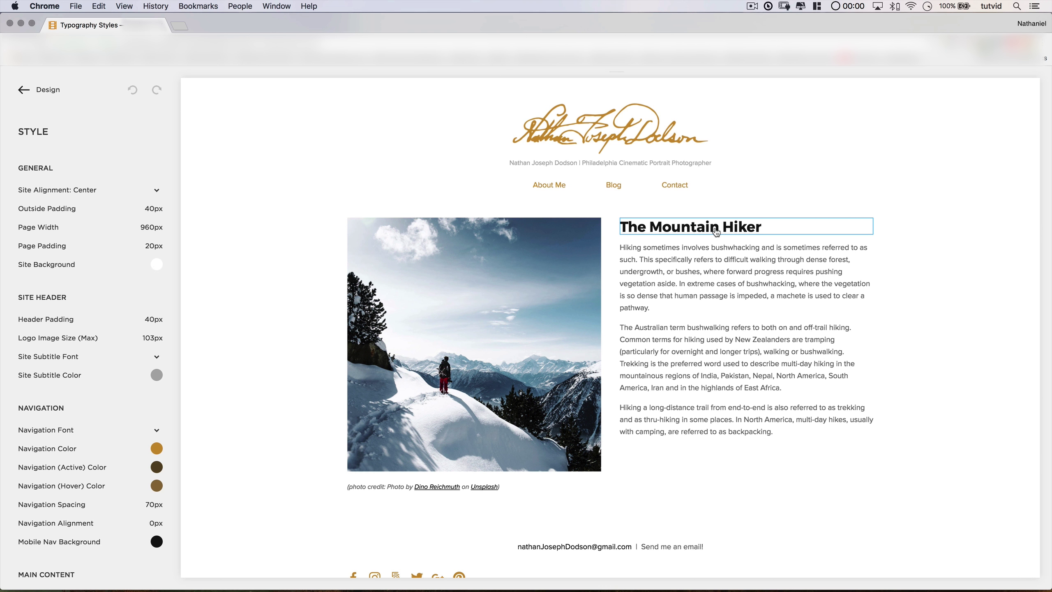
Step: Filter the style settings to Main Content and review the Montserrat heading font, keeping weight 700
{"action": "left_click", "coordinate": [611, 242]}
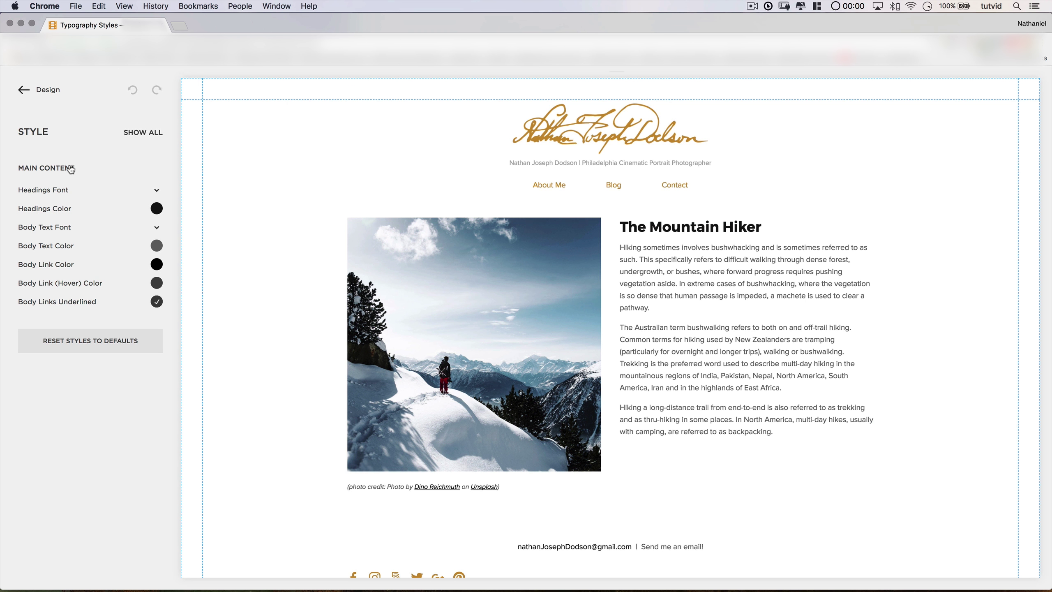
{"action": "left_click", "coordinate": [45, 189]}
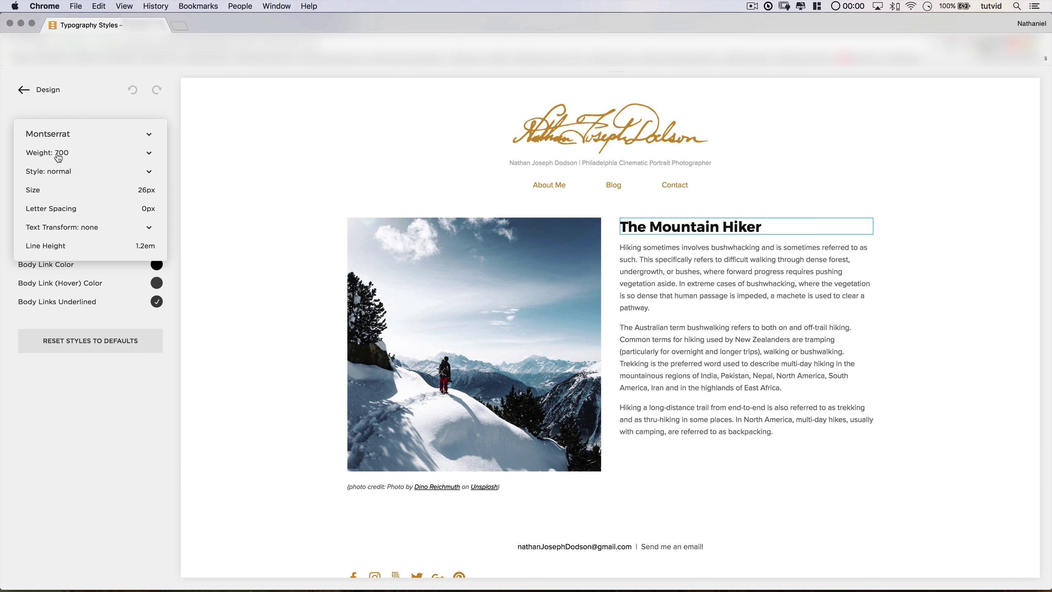
{"action": "left_click", "coordinate": [59, 154]}
{"action": "left_click", "coordinate": [35, 153]}
Step: Review the Proxima Nova body text font settings, then close them
{"action": "left_click", "coordinate": [69, 226]}
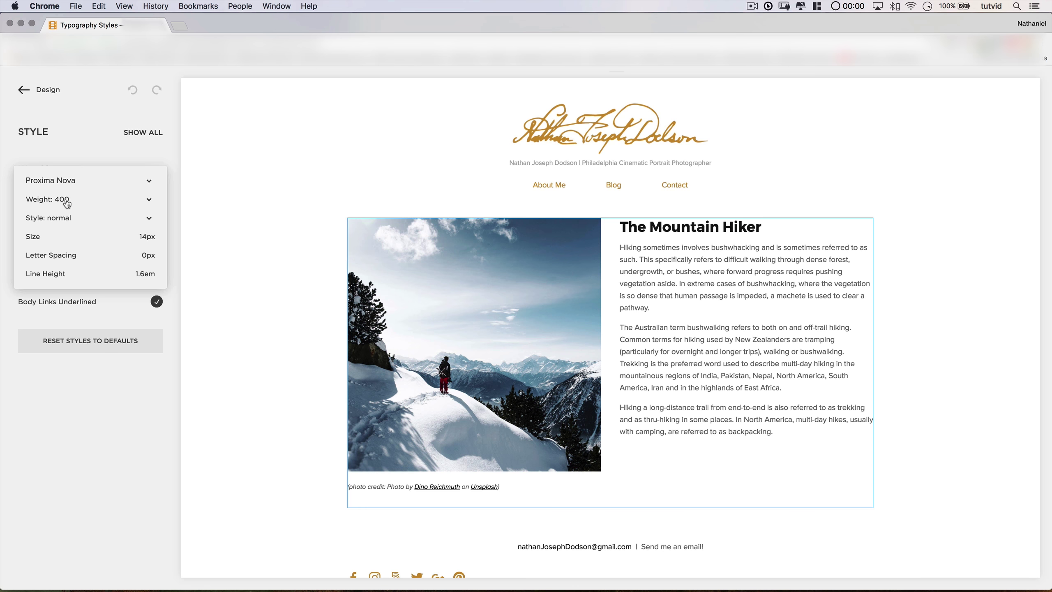
{"action": "mouse_move", "coordinate": [69, 242]}
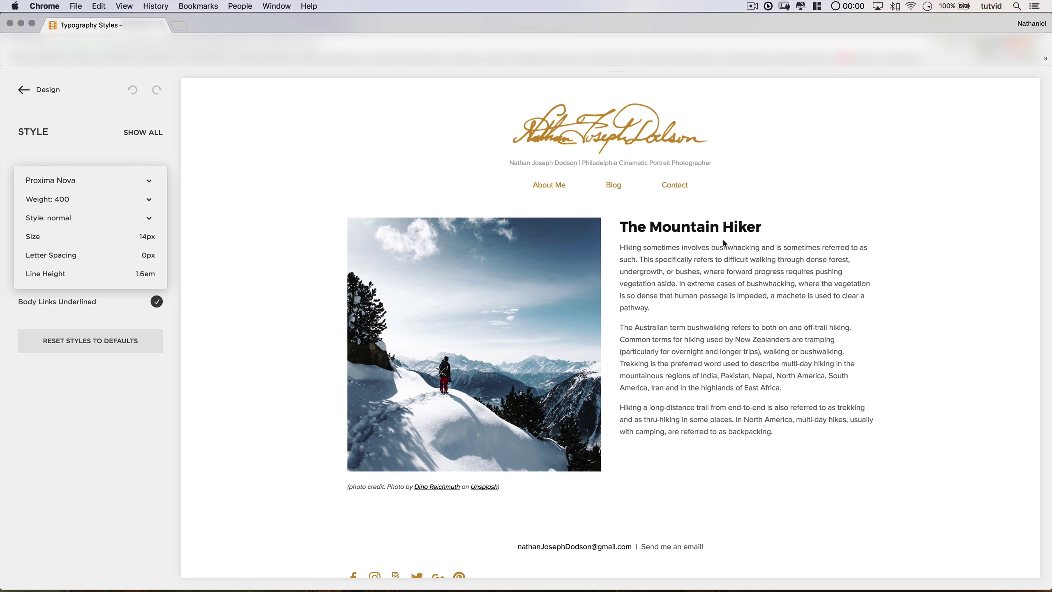
{"action": "left_click", "coordinate": [95, 456]}
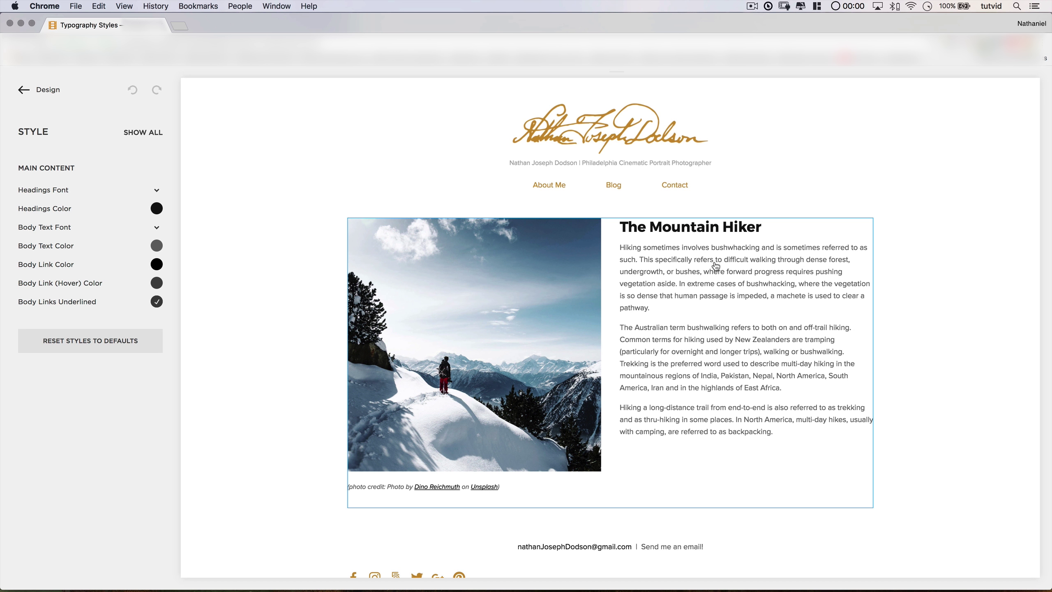
Step: Set the post heading to DIN Condensed at 45px with uppercase text transform
{"action": "left_click", "coordinate": [93, 191]}
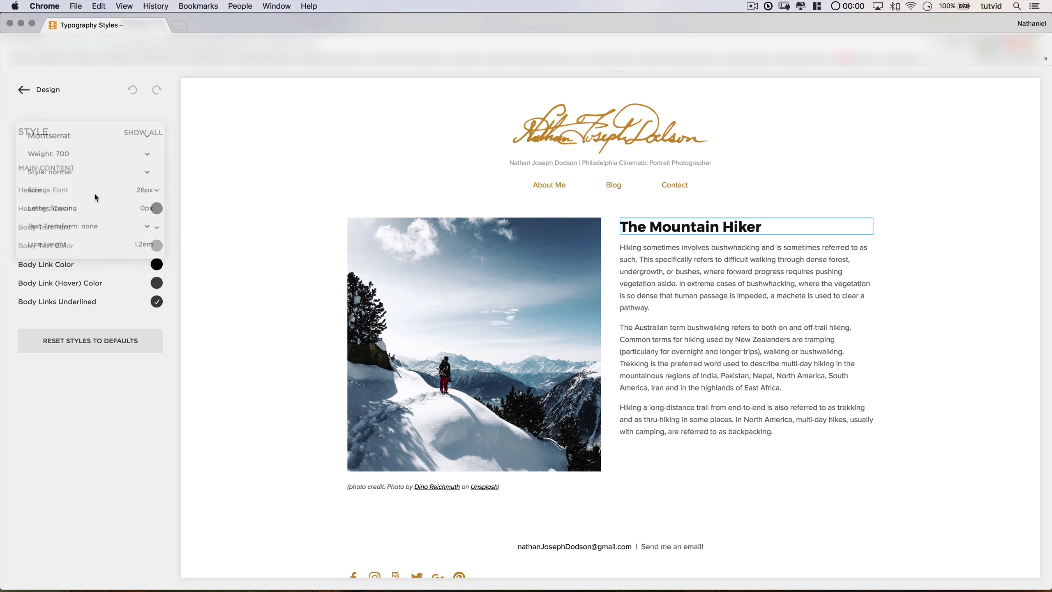
{"action": "left_click", "coordinate": [51, 134]}
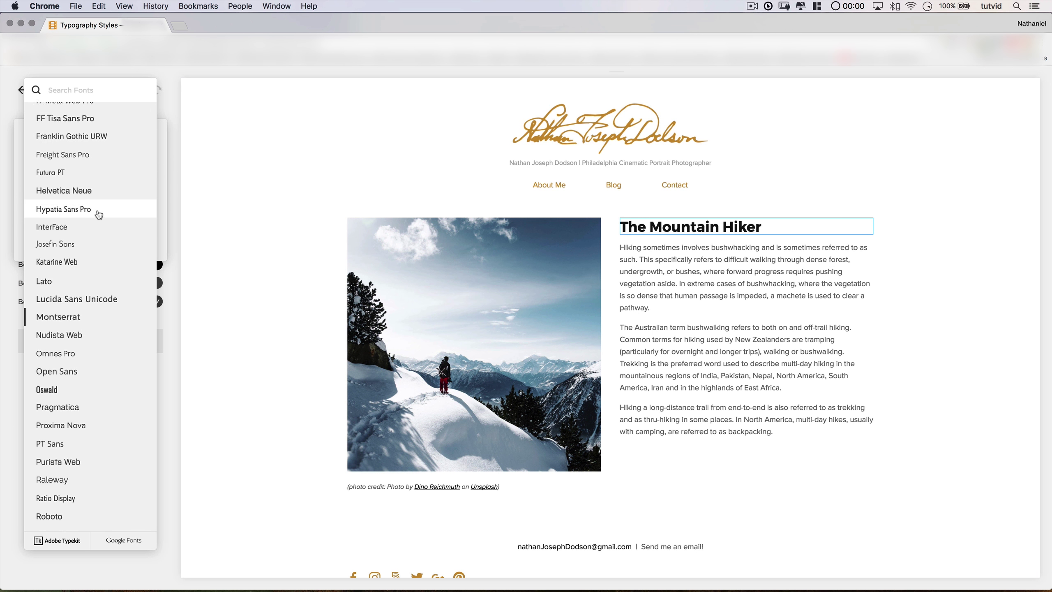
{"action": "scroll", "coordinate": [99, 214], "scroll_direction": "up", "scroll_amount": 5}
{"action": "scroll", "coordinate": [99, 214], "scroll_direction": "up", "scroll_amount": 2}
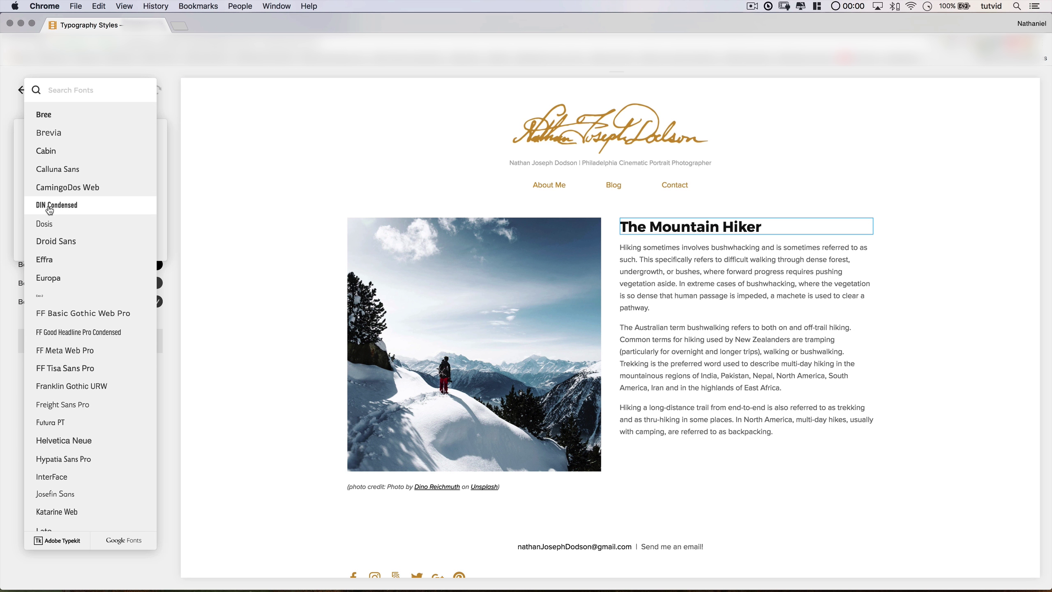
{"action": "left_click", "coordinate": [82, 208]}
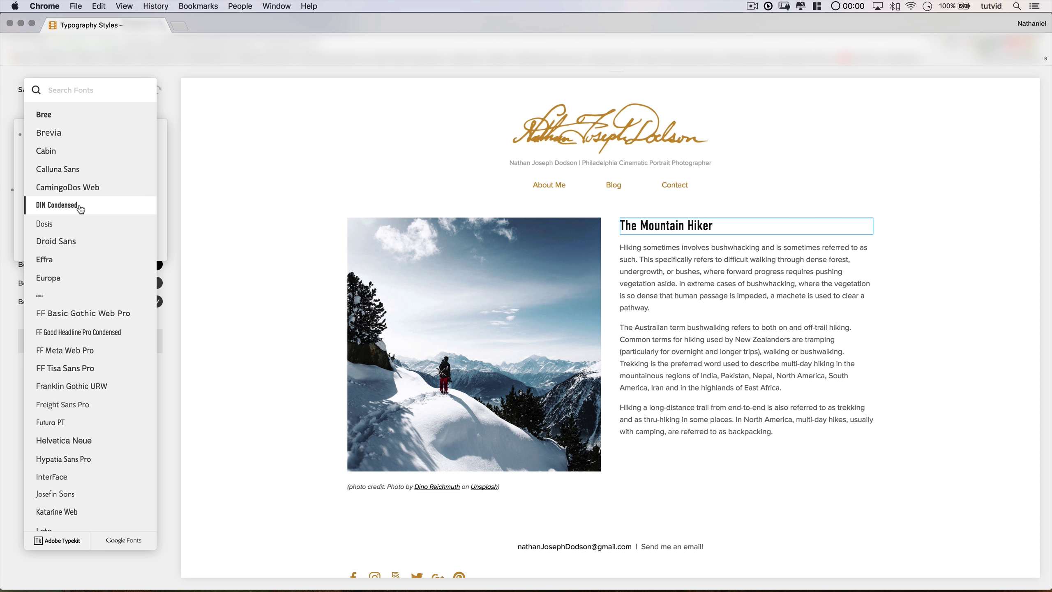
{"action": "left_click", "coordinate": [164, 205]}
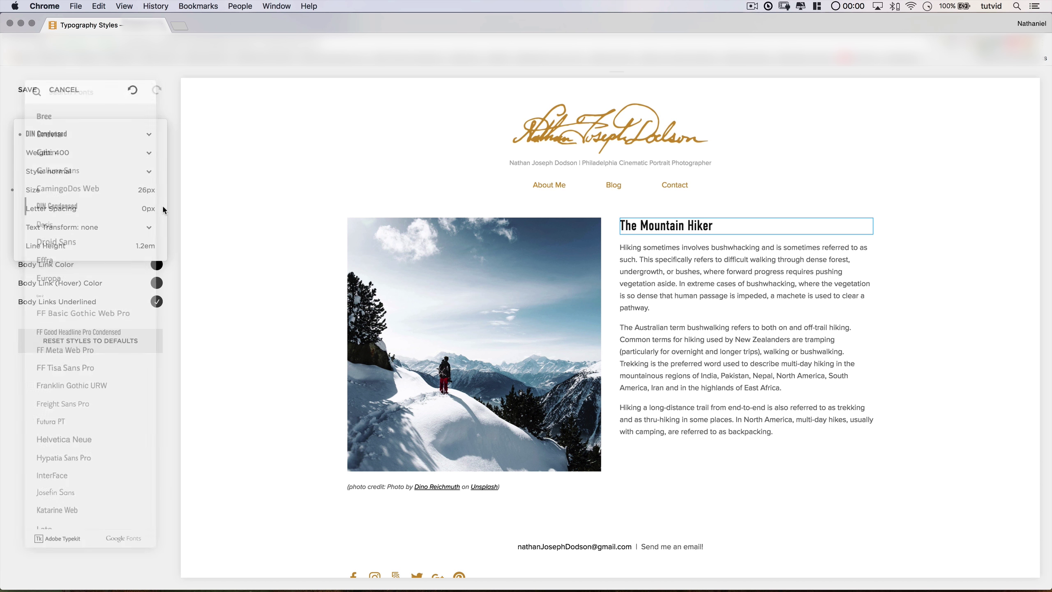
{"action": "double_click", "coordinate": [147, 191]}
{"action": "type", "text": "45"}
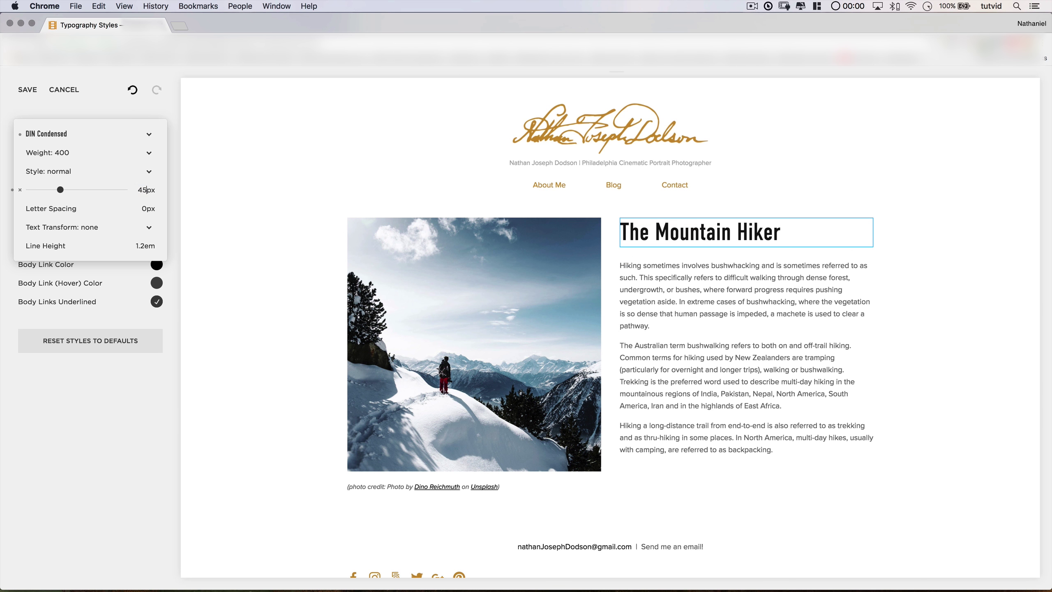
{"action": "left_click", "coordinate": [56, 227]}
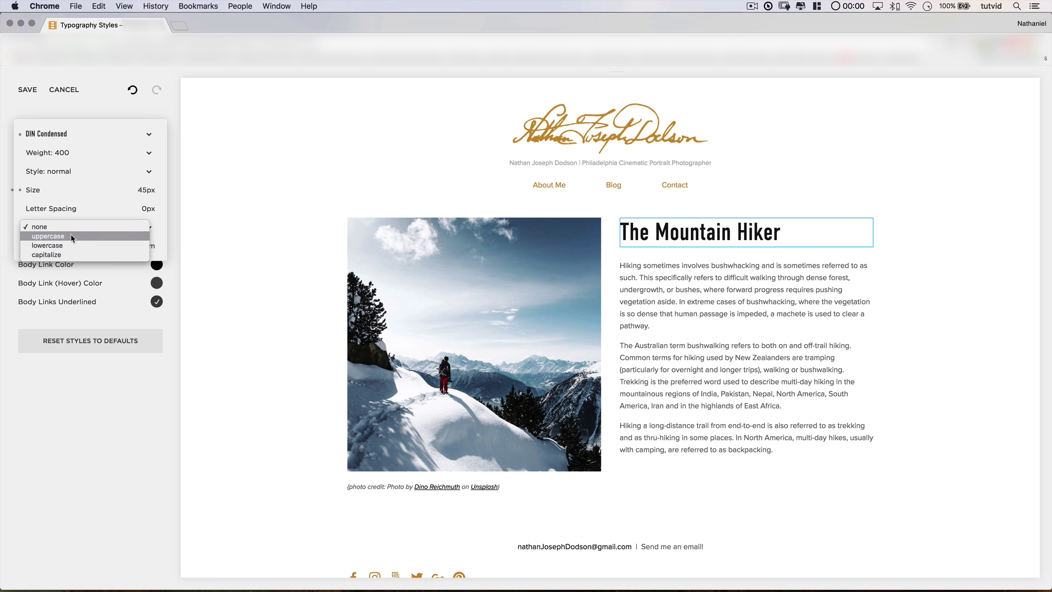
{"action": "left_click", "coordinate": [73, 236]}
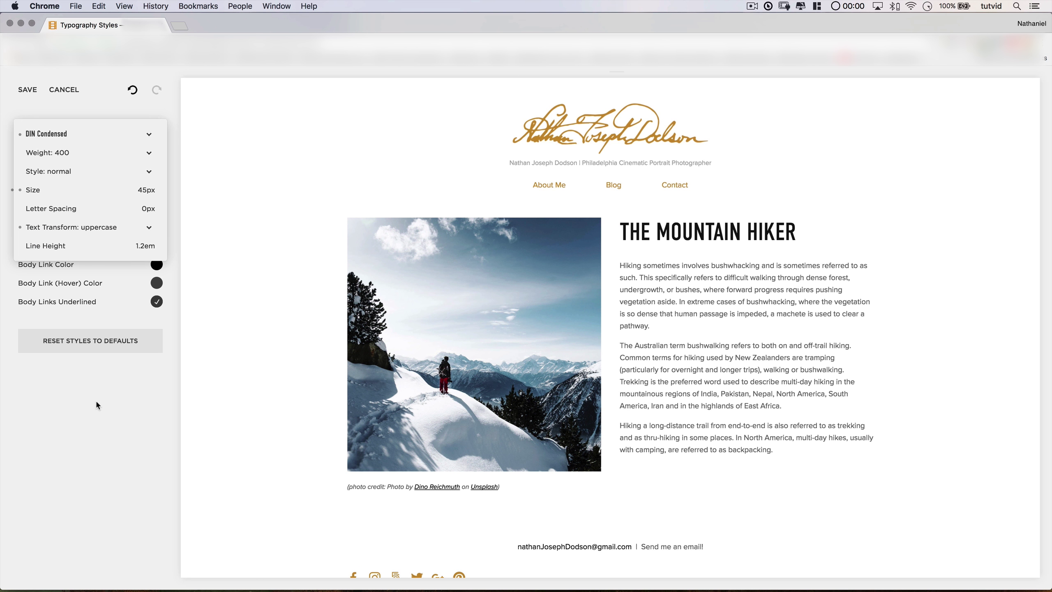
{"action": "left_click", "coordinate": [98, 404]}
Step: Set the body text to Adobe Garamond Pro at 15px
{"action": "left_click", "coordinate": [58, 228]}
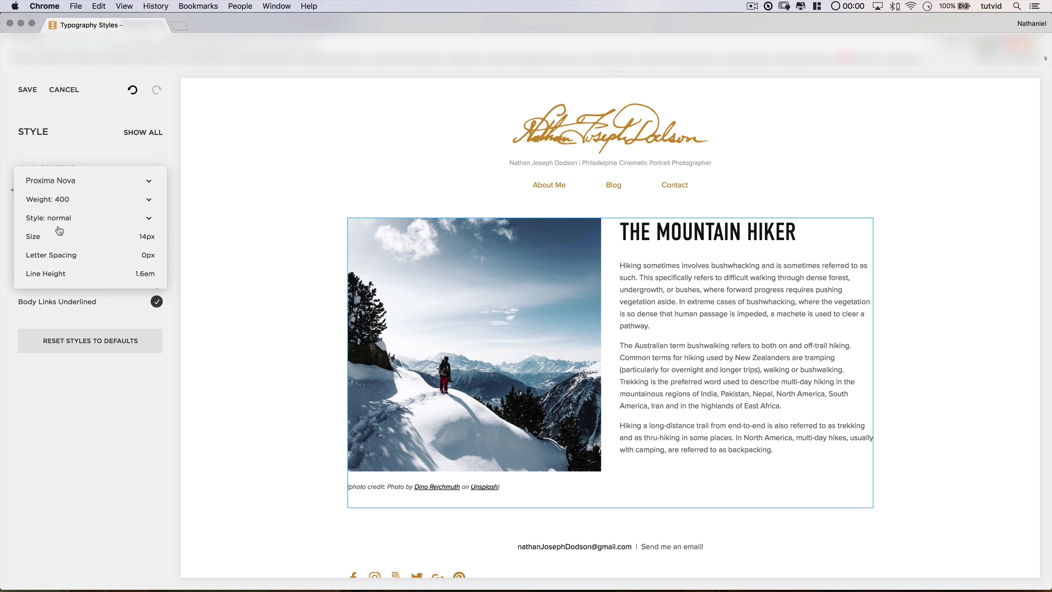
{"action": "left_click", "coordinate": [76, 179]}
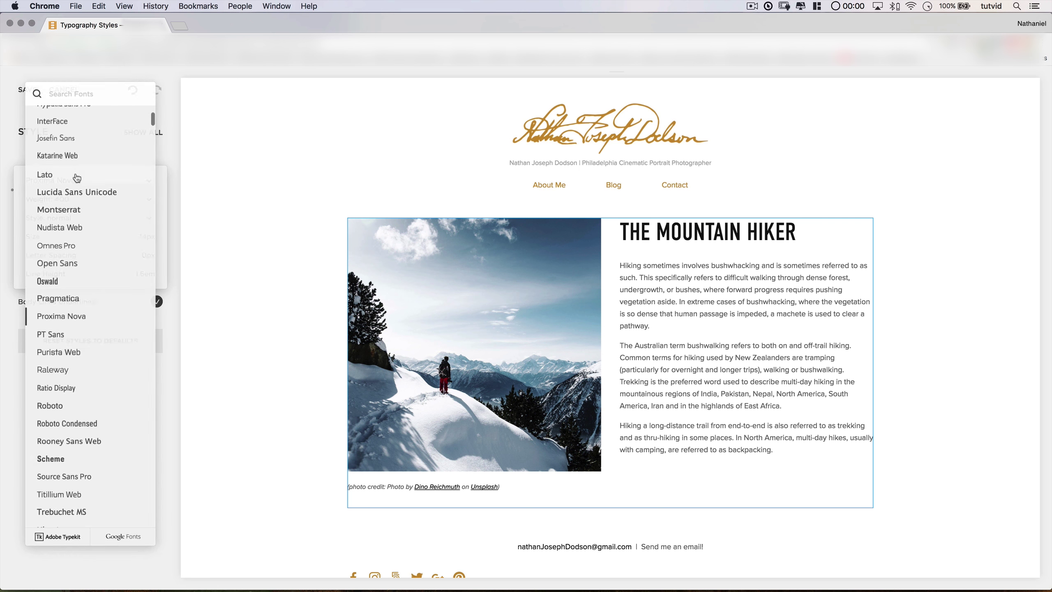
{"action": "scroll", "coordinate": [90, 360], "scroll_direction": "down", "scroll_amount": 5}
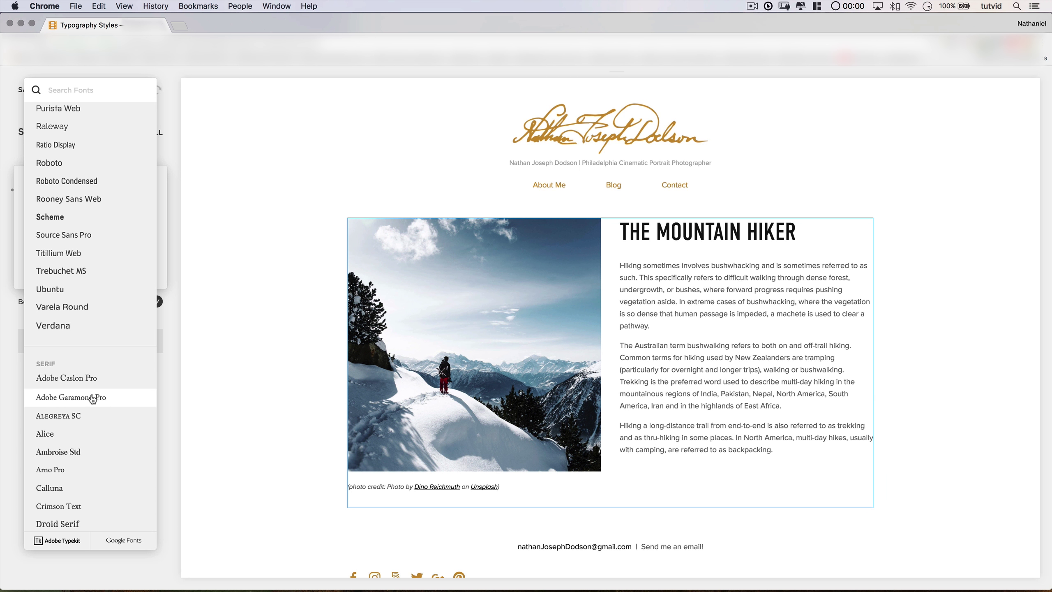
{"action": "left_click", "coordinate": [99, 399]}
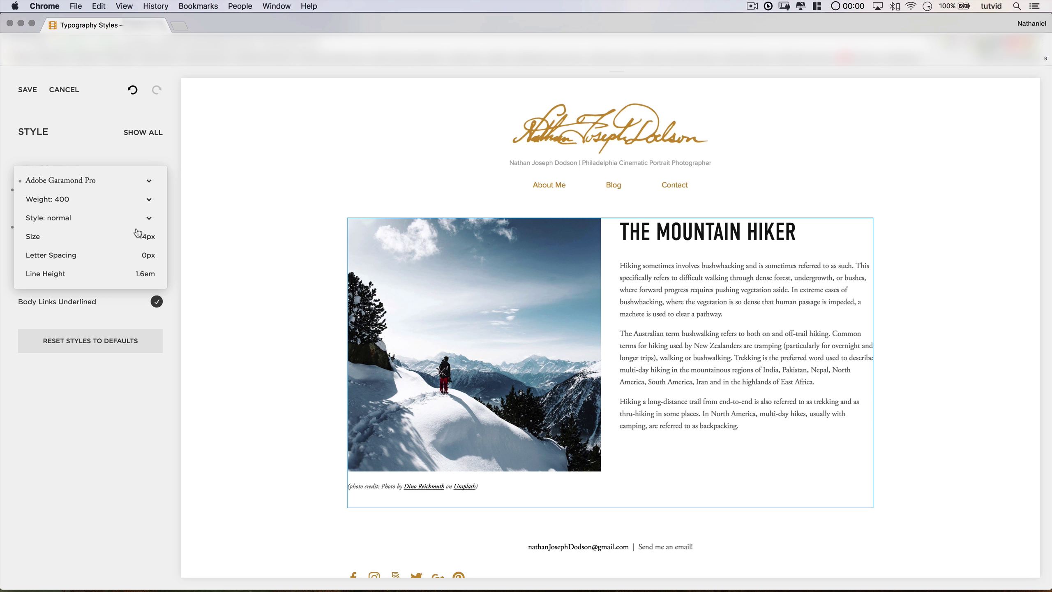
{"action": "left_click", "coordinate": [141, 235]}
{"action": "type", "text": "15"}
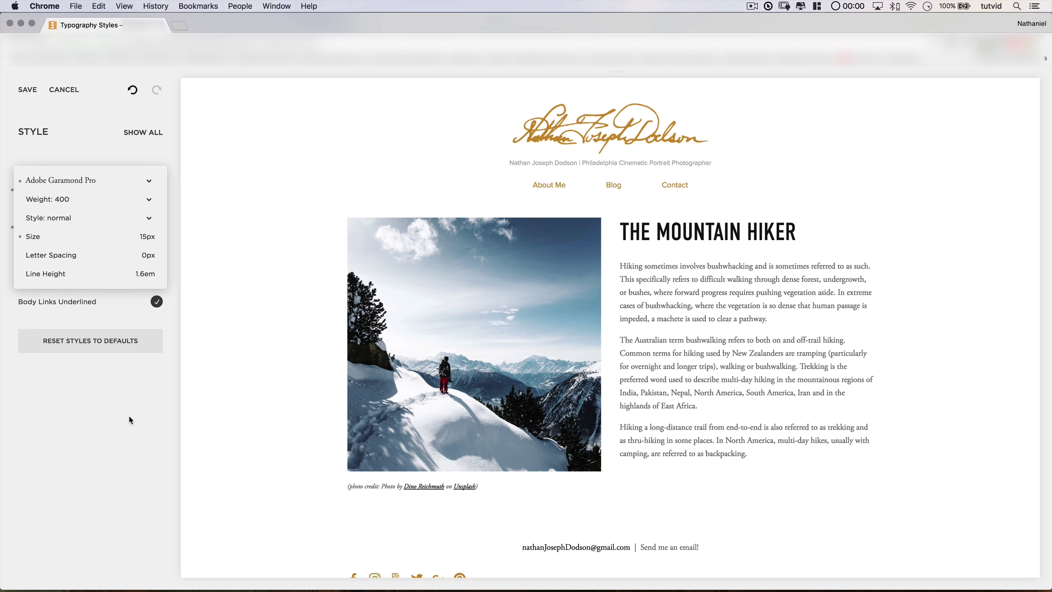
{"action": "left_click", "coordinate": [128, 414]}
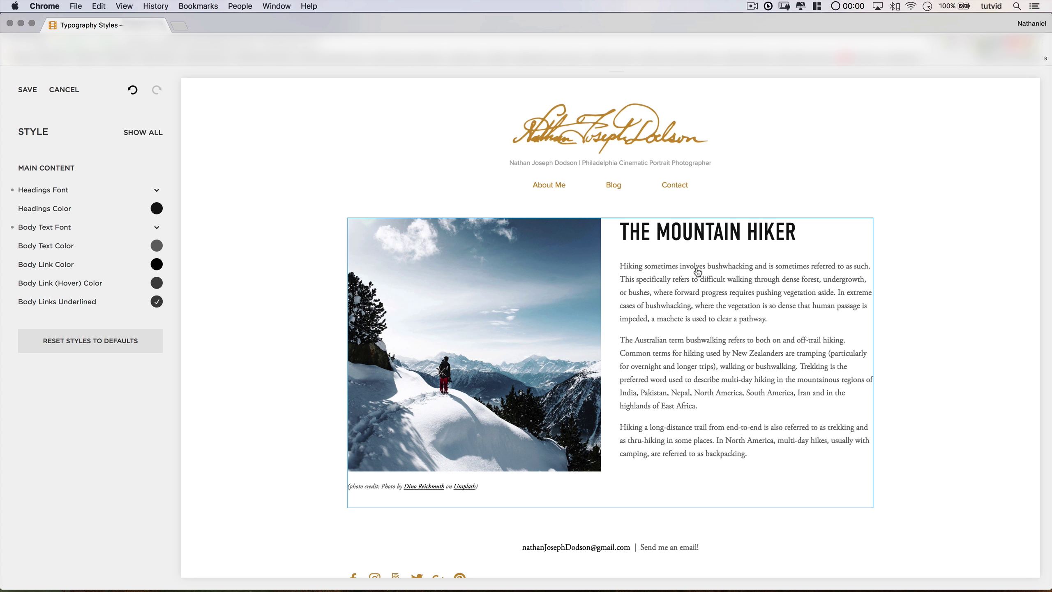
Step: Switch the heading font to Scheme at 40px, keeping it uppercase
{"action": "left_click", "coordinate": [62, 190]}
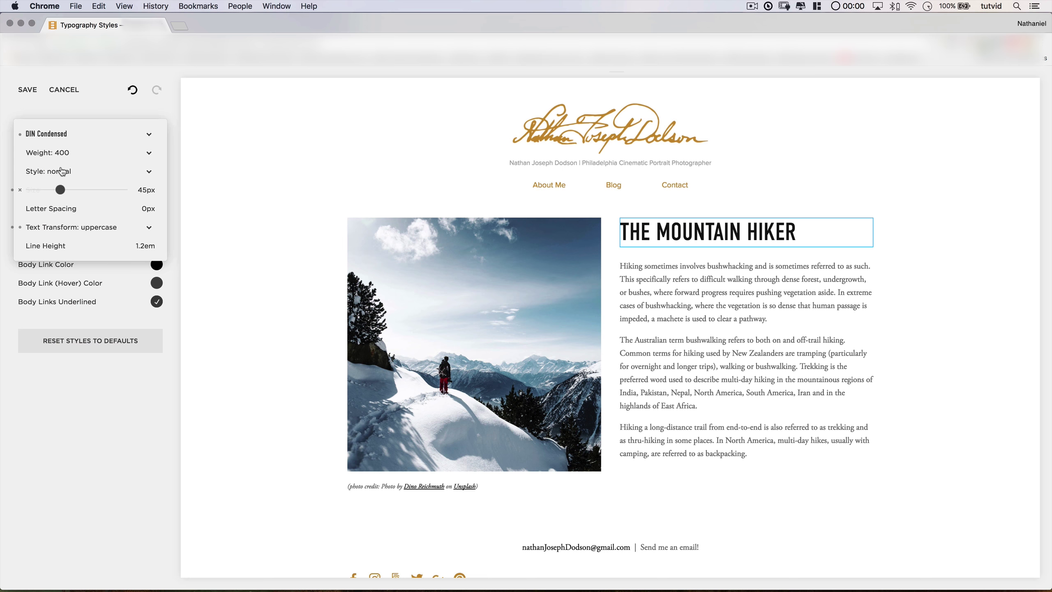
{"action": "left_click", "coordinate": [62, 134]}
{"action": "scroll", "coordinate": [92, 368], "scroll_direction": "down", "scroll_amount": 5}
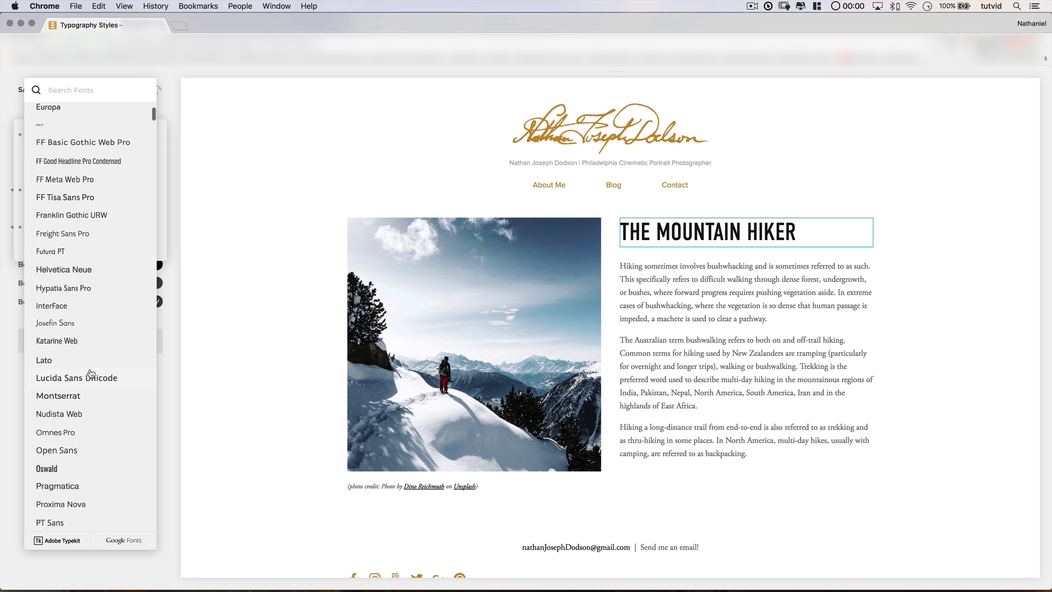
{"action": "scroll", "coordinate": [91, 374], "scroll_direction": "down", "scroll_amount": 10}
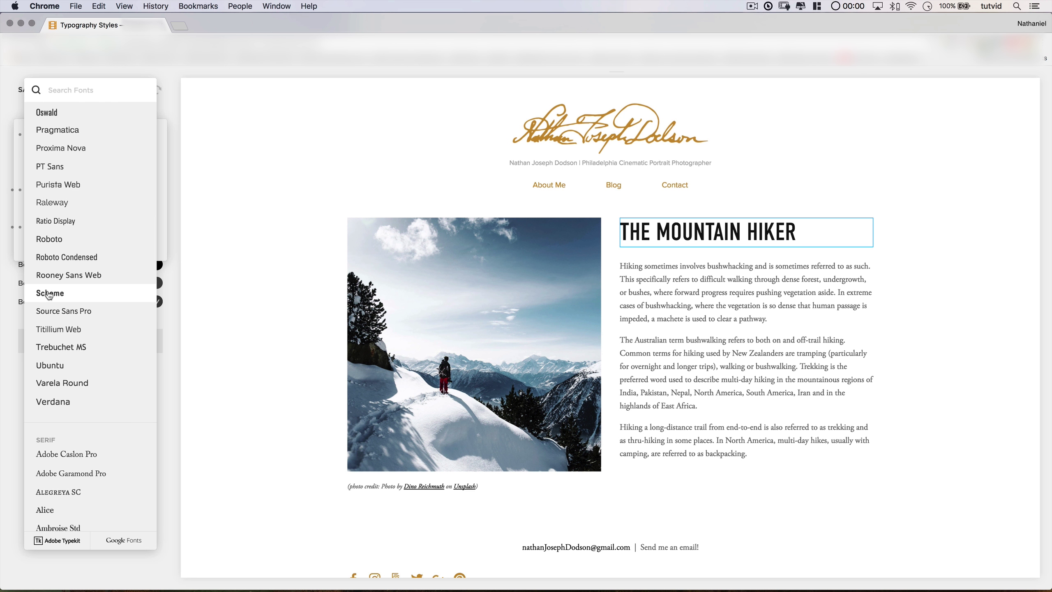
{"action": "left_click", "coordinate": [49, 295]}
{"action": "left_click", "coordinate": [159, 212]}
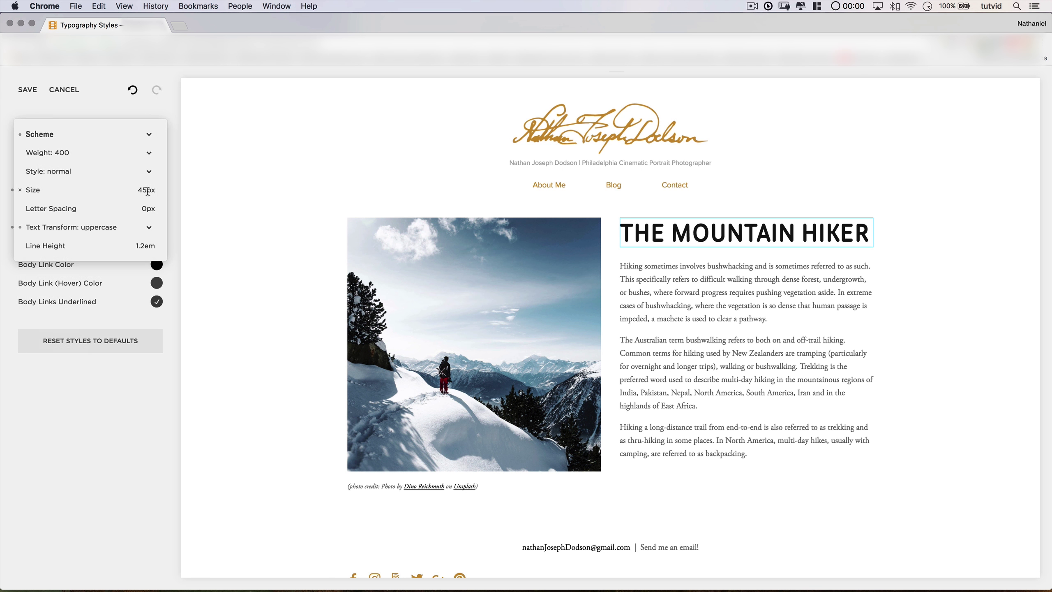
{"action": "mouse_move", "coordinate": [143, 189]}
{"action": "left_click_drag", "start_coordinate": [148, 189], "coordinate": [146, 190]}
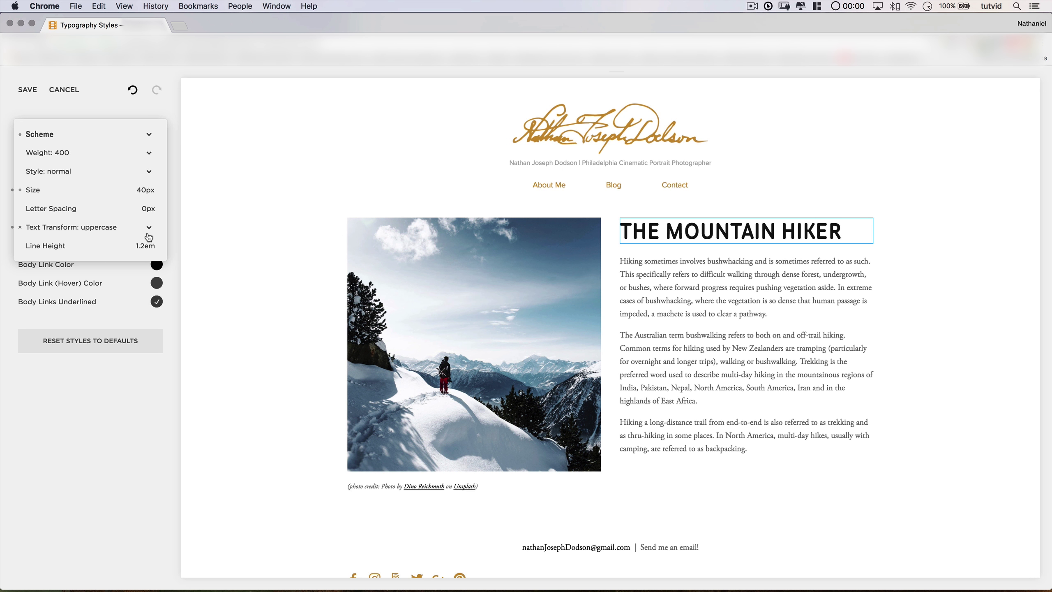
{"action": "left_click", "coordinate": [94, 228]}
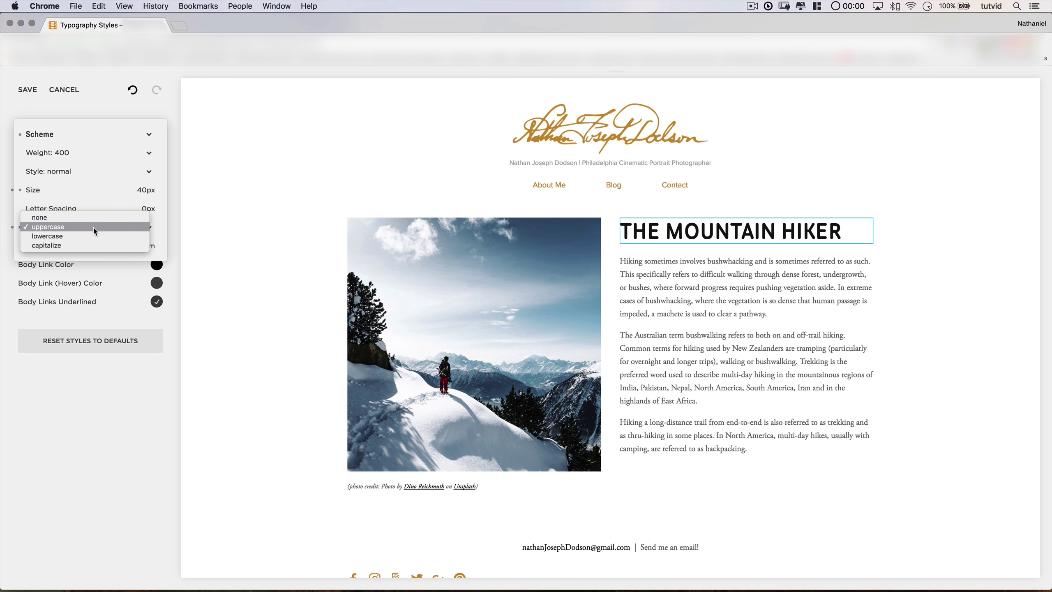
{"action": "left_click", "coordinate": [45, 228]}
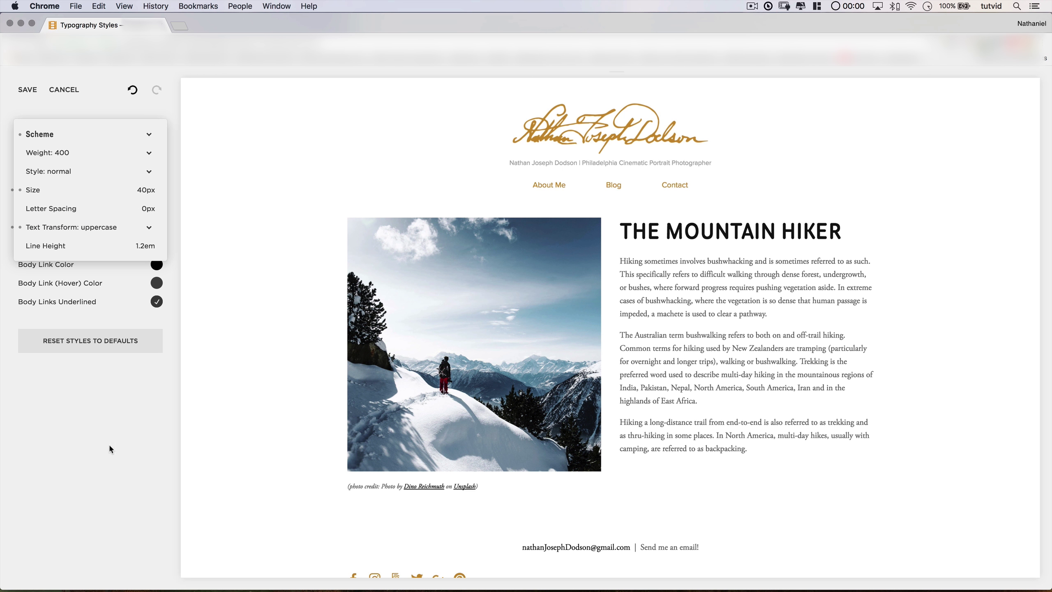
{"action": "left_click", "coordinate": [100, 430]}
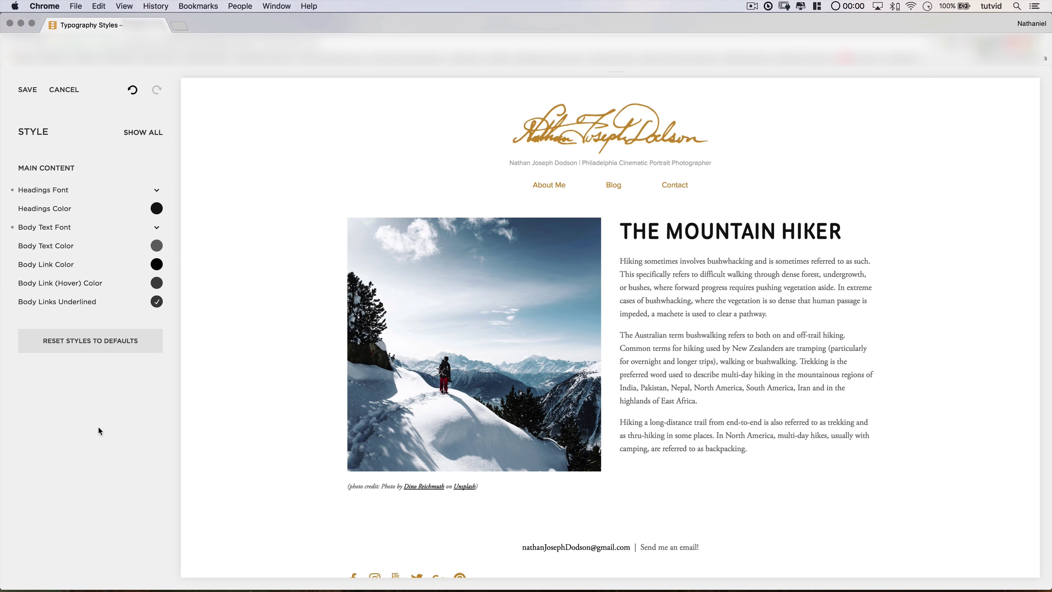
Step: Change the body text to Arno Pro at 16px
{"action": "left_click", "coordinate": [69, 231]}
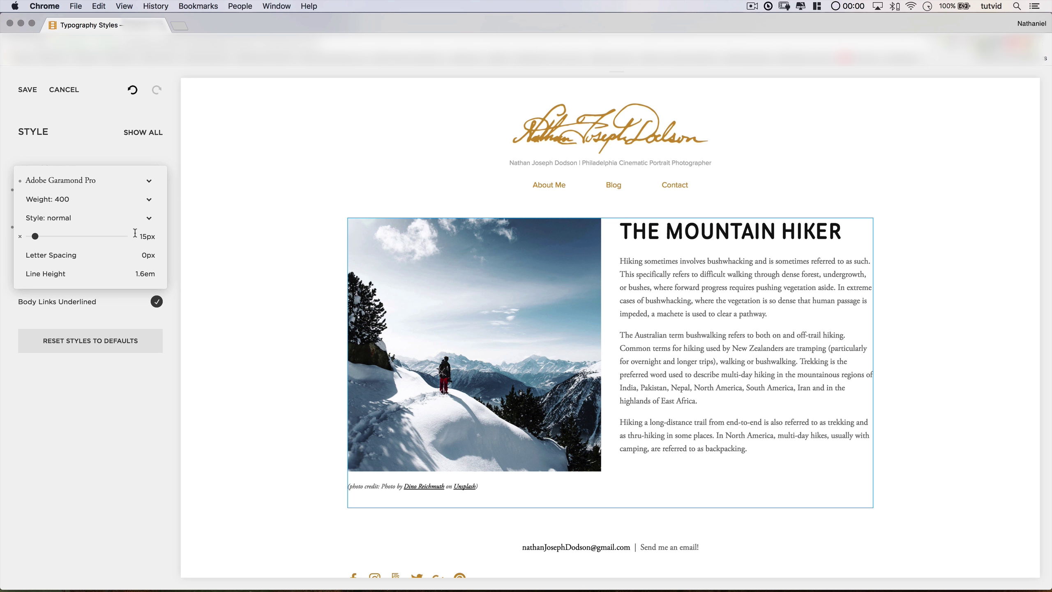
{"action": "left_click", "coordinate": [102, 183]}
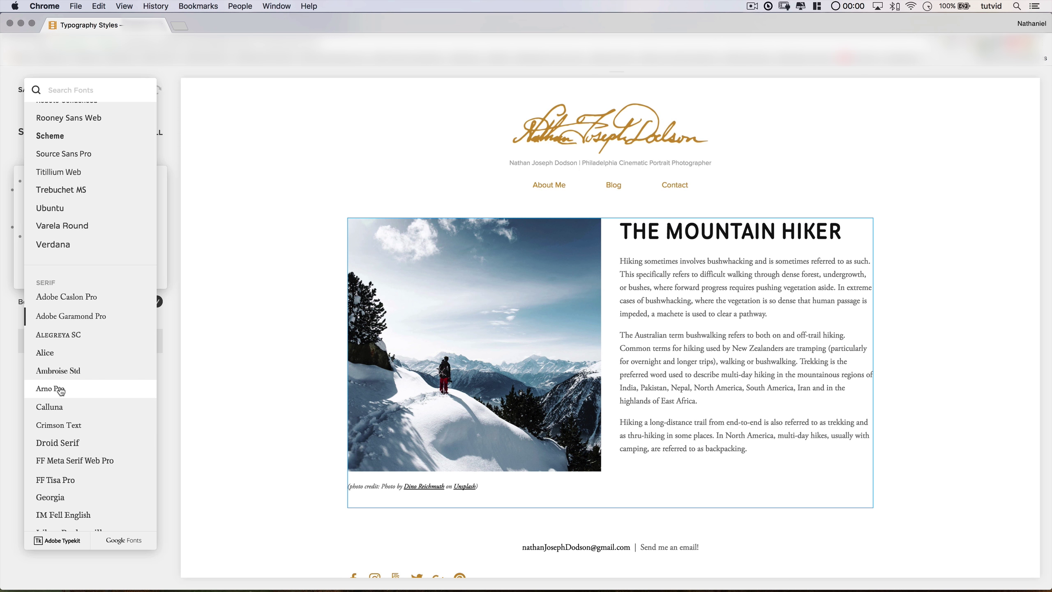
{"action": "left_click", "coordinate": [53, 391]}
{"action": "left_click", "coordinate": [153, 237]}
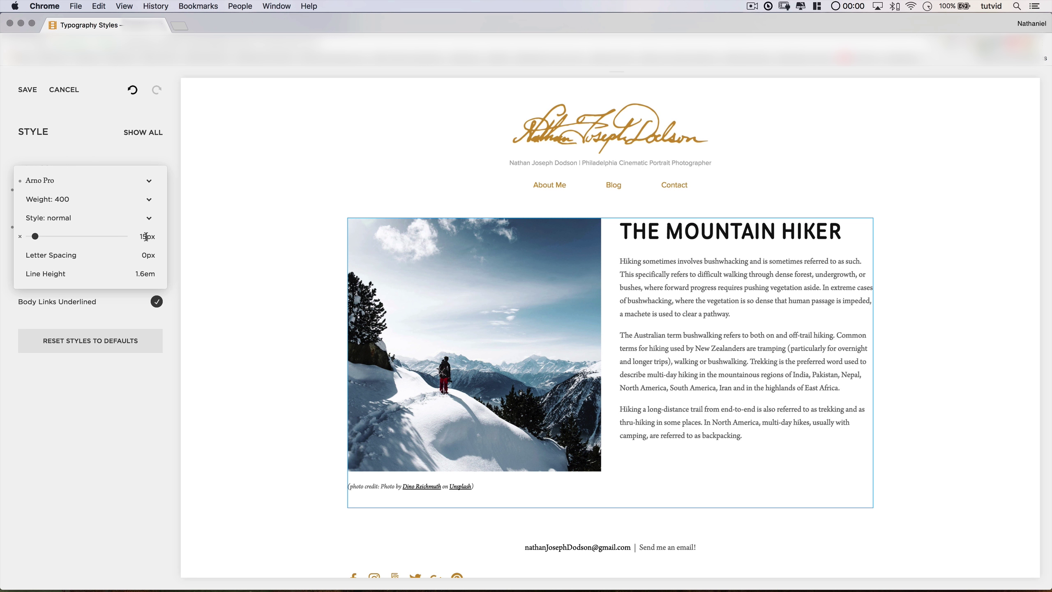
{"action": "type", "text": "16"}
{"action": "left_click", "coordinate": [112, 435]}
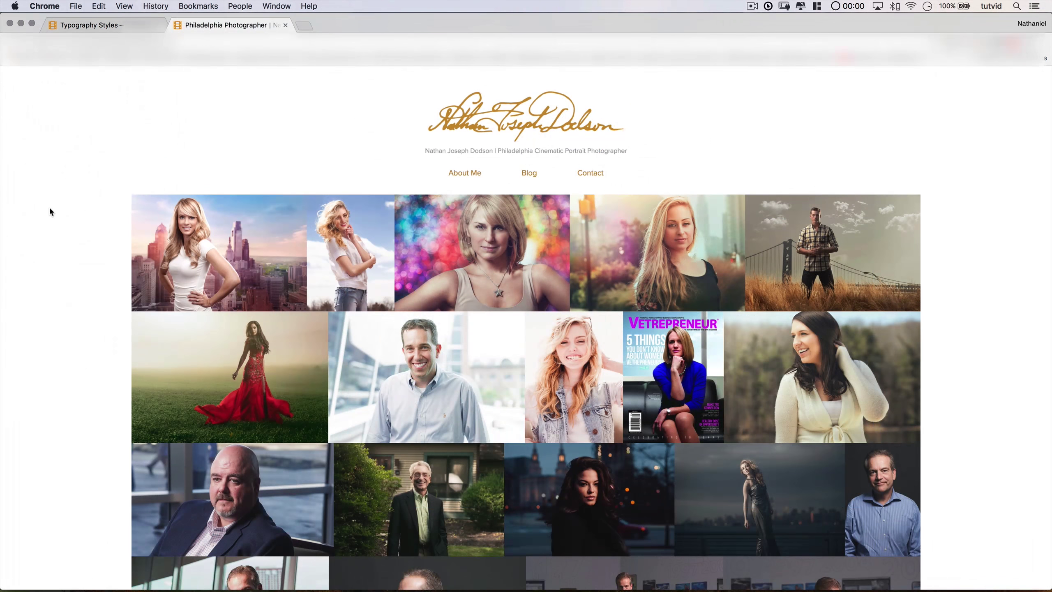
Step: Browse the portfolio portraits in the slideshow: man in hat, curly-haired woman, cyclist, man in suit
{"action": "scroll", "coordinate": [49, 205], "scroll_direction": "down", "scroll_amount": 5}
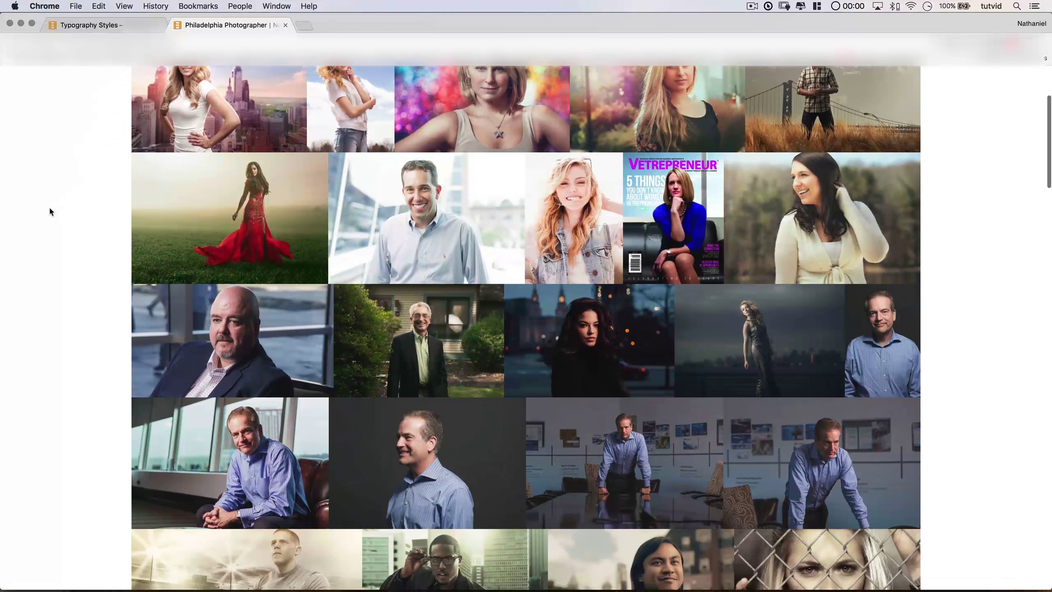
{"action": "scroll", "coordinate": [49, 206], "scroll_direction": "down", "scroll_amount": 2}
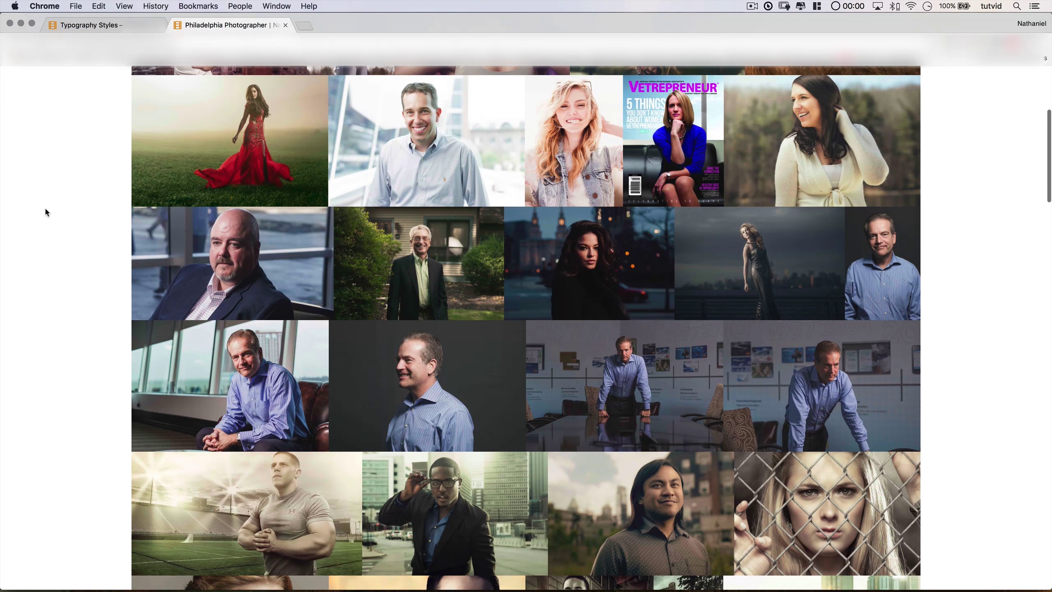
{"action": "scroll", "coordinate": [7, 240], "scroll_direction": "down", "scroll_amount": 4}
{"action": "scroll", "coordinate": [8, 240], "scroll_direction": "up", "scroll_amount": 2}
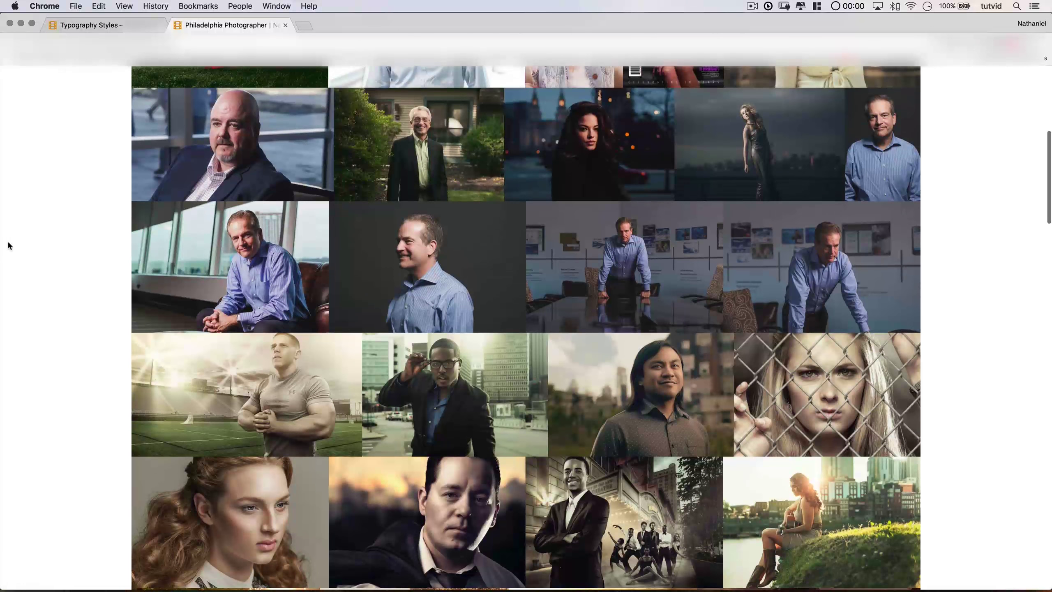
{"action": "left_click", "coordinate": [221, 242]}
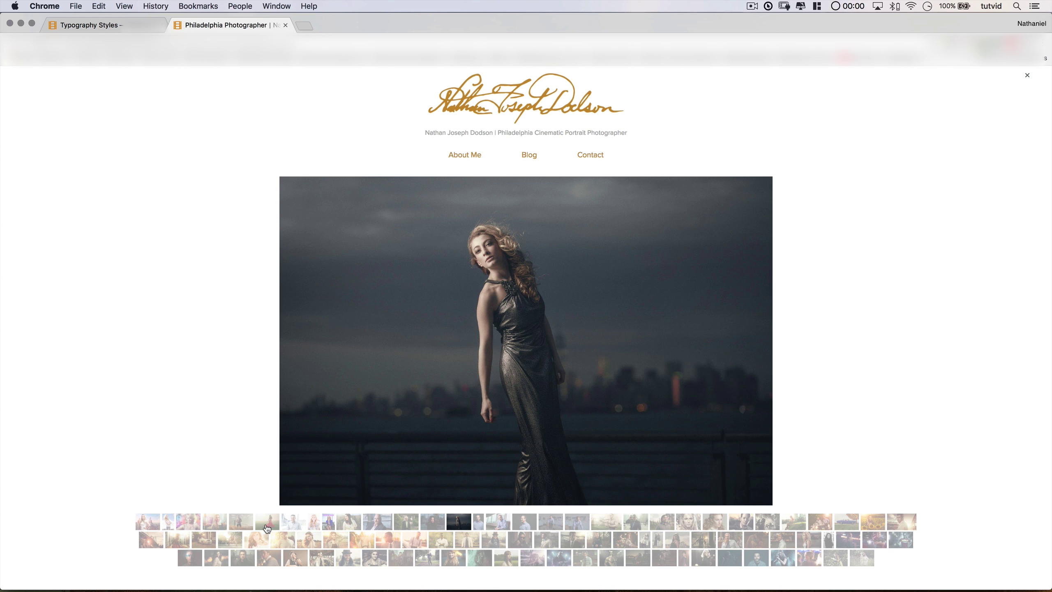
{"action": "left_click", "coordinate": [267, 528]}
{"action": "left_click", "coordinate": [501, 547]}
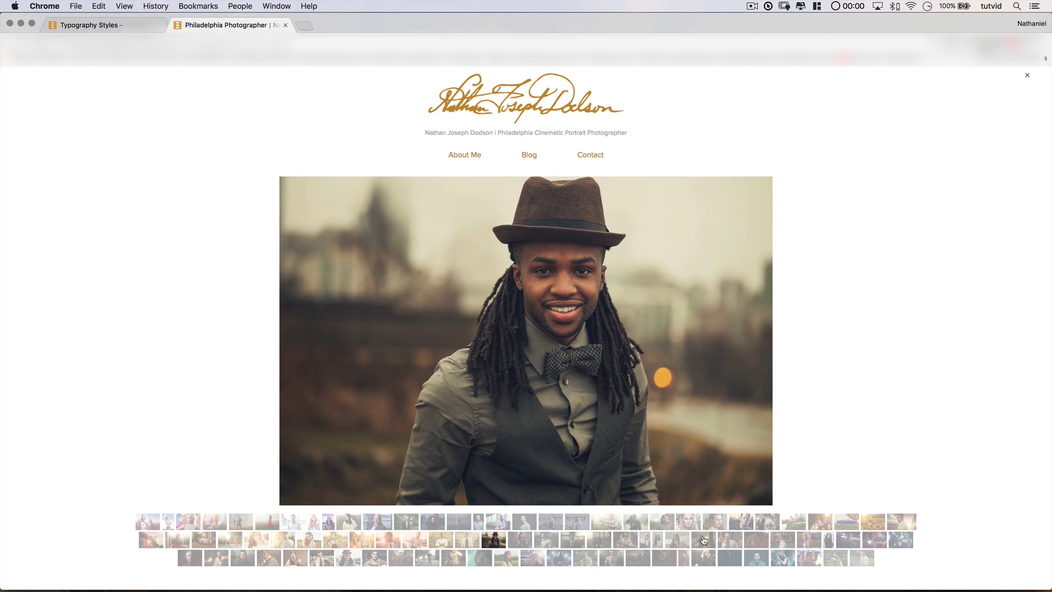
{"action": "left_click", "coordinate": [715, 523]}
{"action": "left_click", "coordinate": [534, 560]}
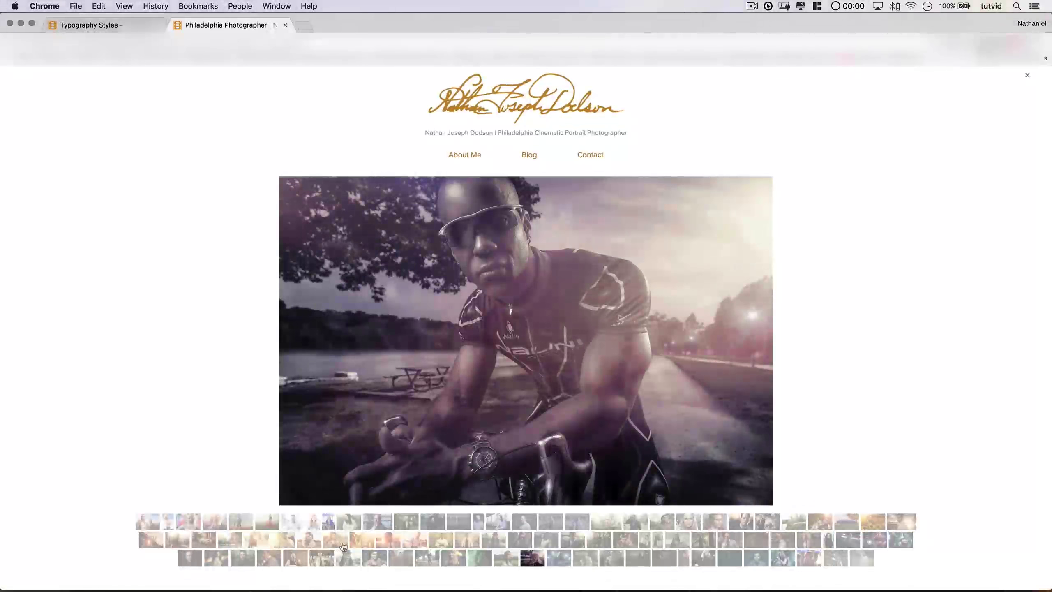
{"action": "left_click", "coordinate": [273, 558]}
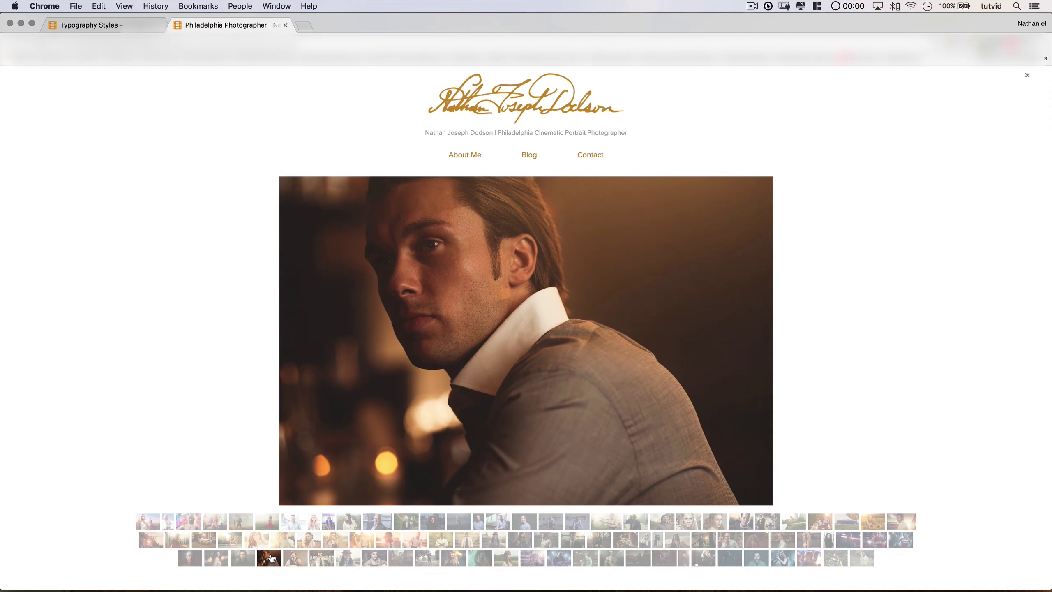
Step: Open the About Me page and scroll through its content
{"action": "left_click", "coordinate": [465, 157]}
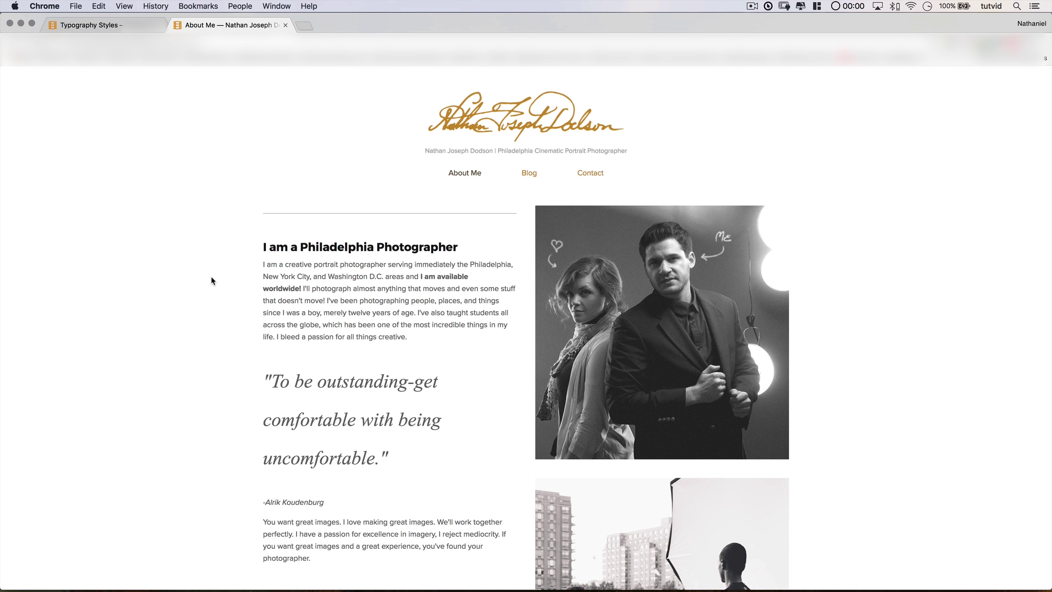
{"action": "scroll", "coordinate": [211, 278], "scroll_direction": "down", "scroll_amount": 10}
{"action": "scroll", "coordinate": [211, 278], "scroll_direction": "down", "scroll_amount": 5}
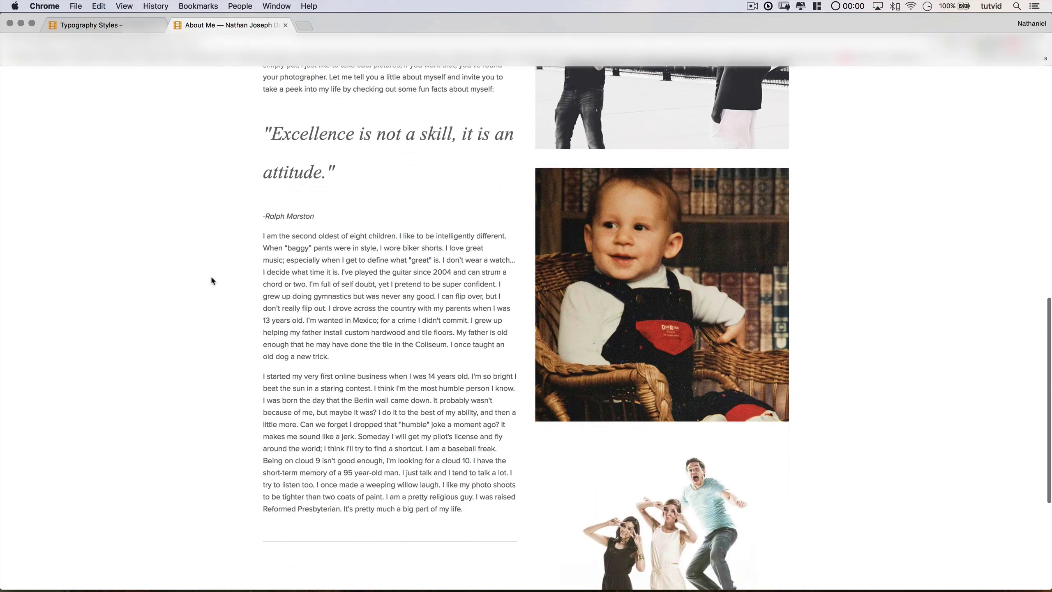
{"action": "scroll", "coordinate": [212, 278], "scroll_direction": "up", "scroll_amount": 15}
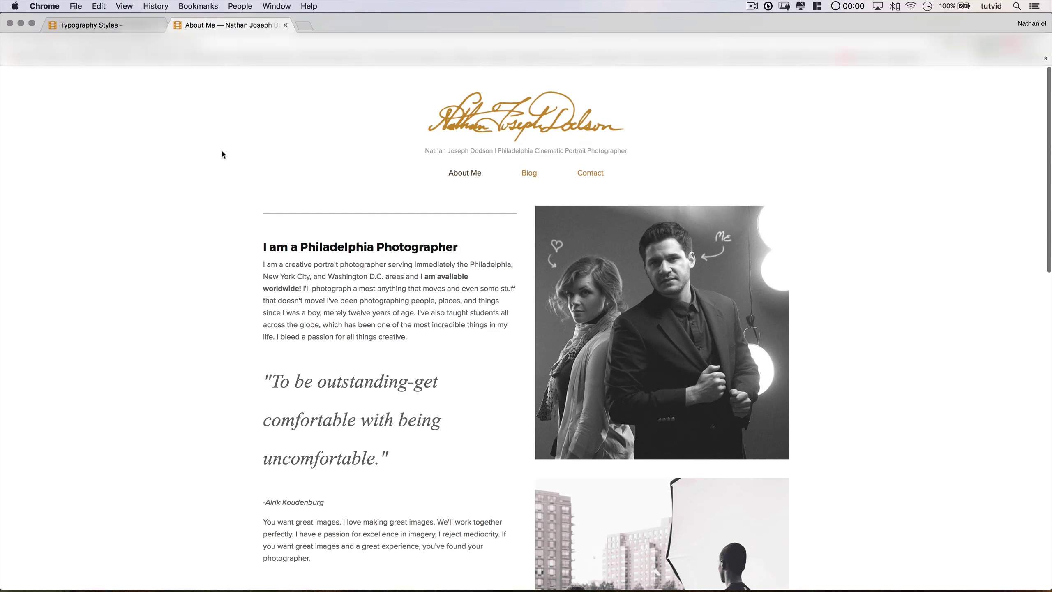
Step: Return to the editor's Pages list and open the Philly is Ugly page
{"action": "left_click", "coordinate": [116, 26]}
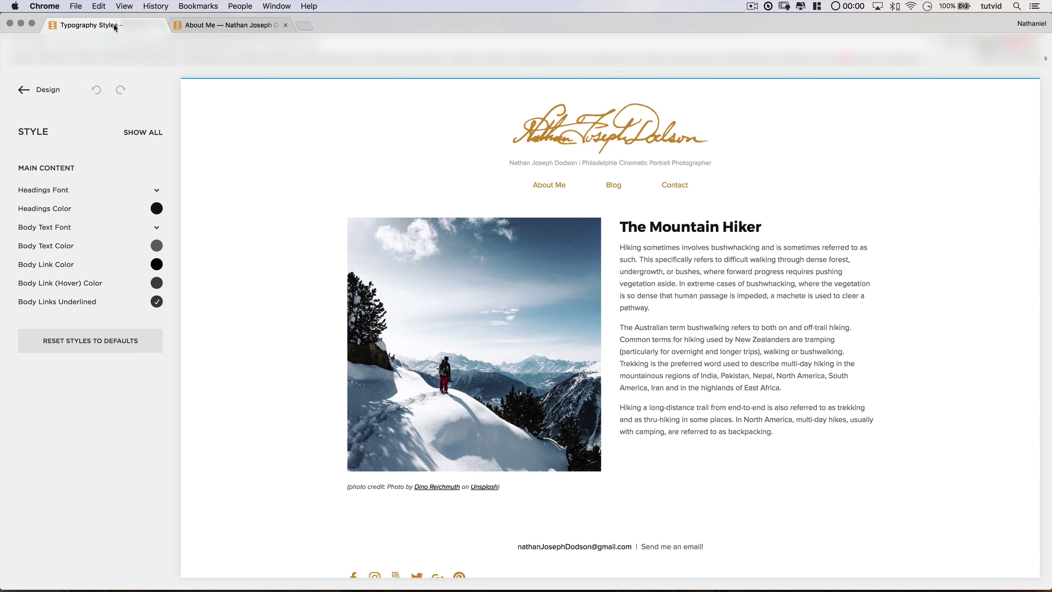
{"action": "left_click", "coordinate": [40, 89]}
{"action": "left_click", "coordinate": [40, 96]}
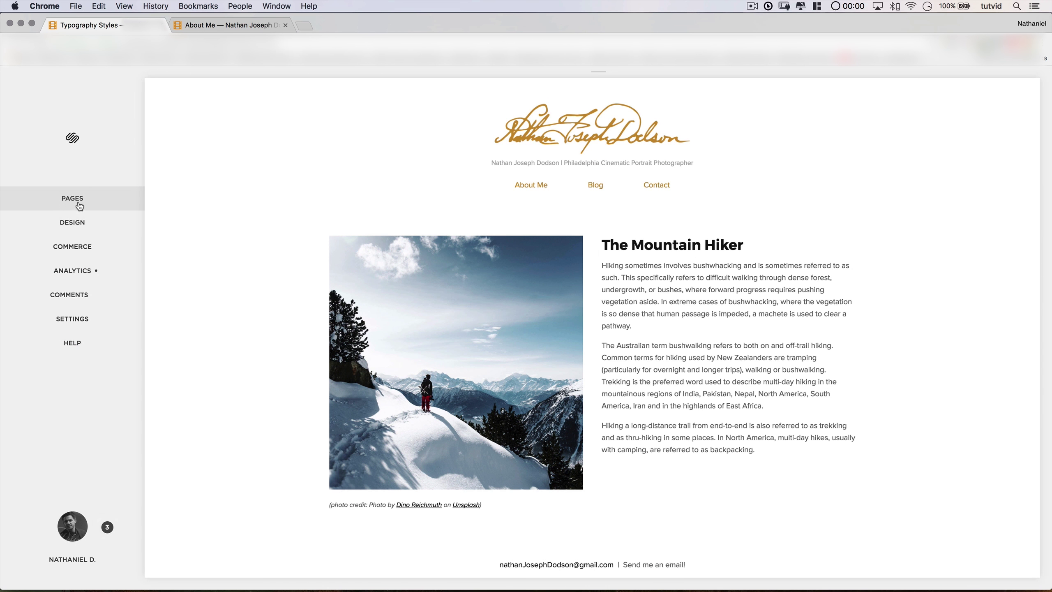
{"action": "left_click", "coordinate": [77, 199]}
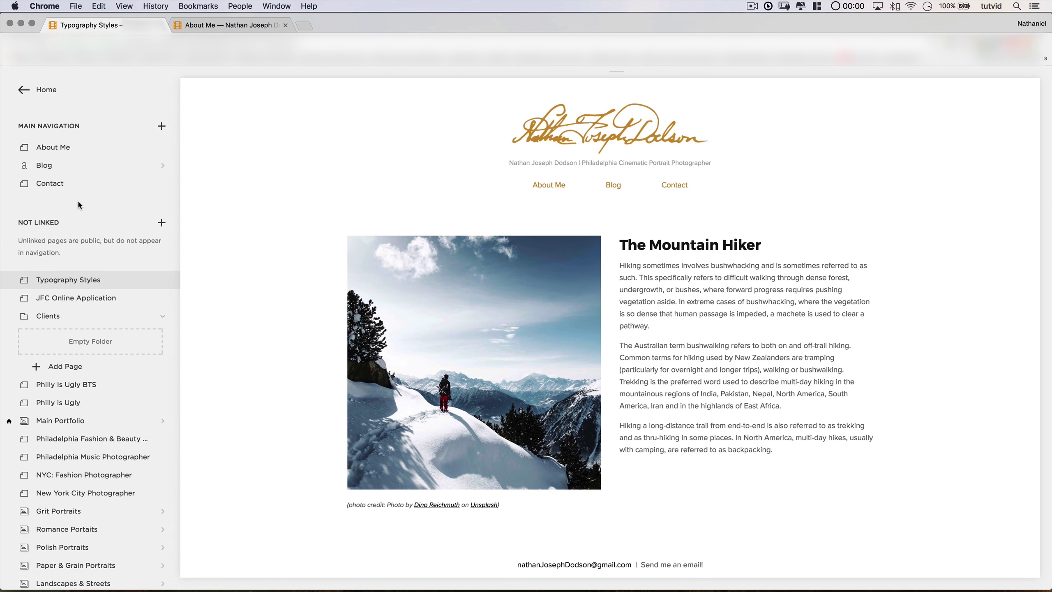
{"action": "left_click", "coordinate": [70, 404]}
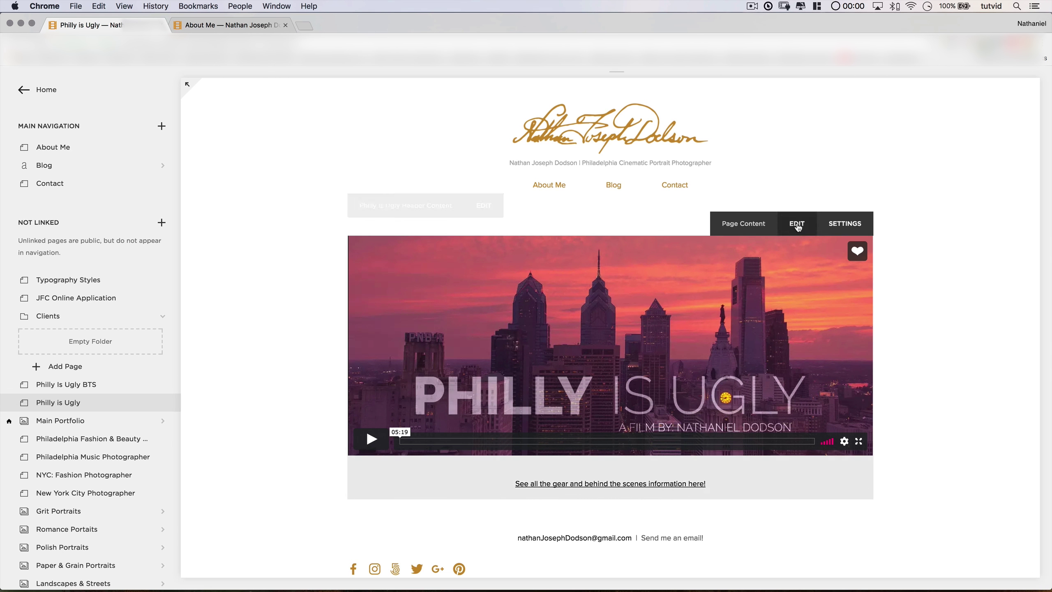
Step: Point the gear link below the video to an external web address and save the page
{"action": "left_click", "coordinate": [797, 224]}
{"action": "scroll", "coordinate": [488, 413], "scroll_direction": "down", "scroll_amount": 2}
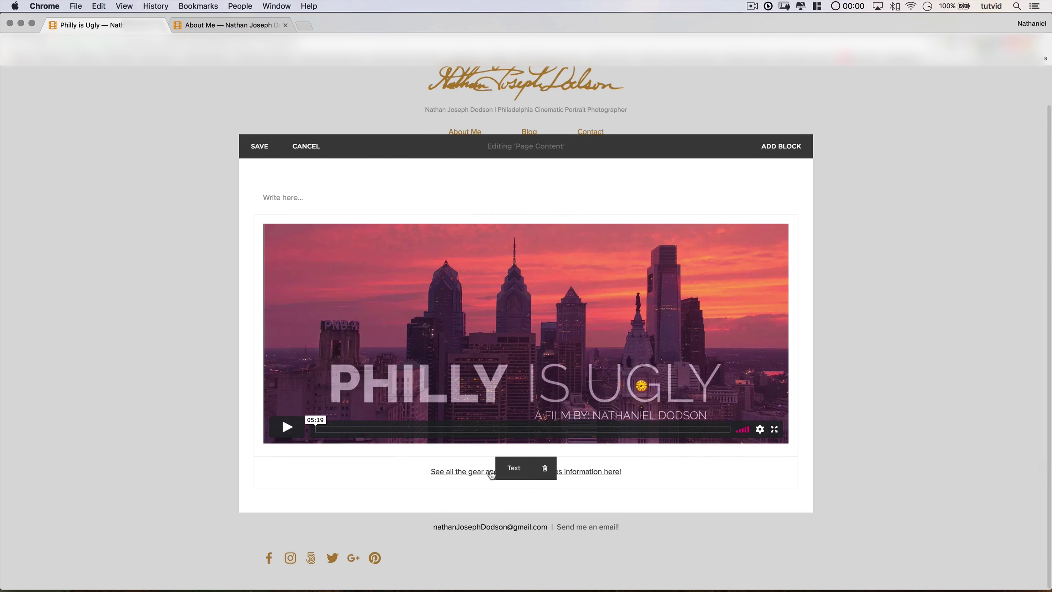
{"action": "left_click", "coordinate": [474, 471]}
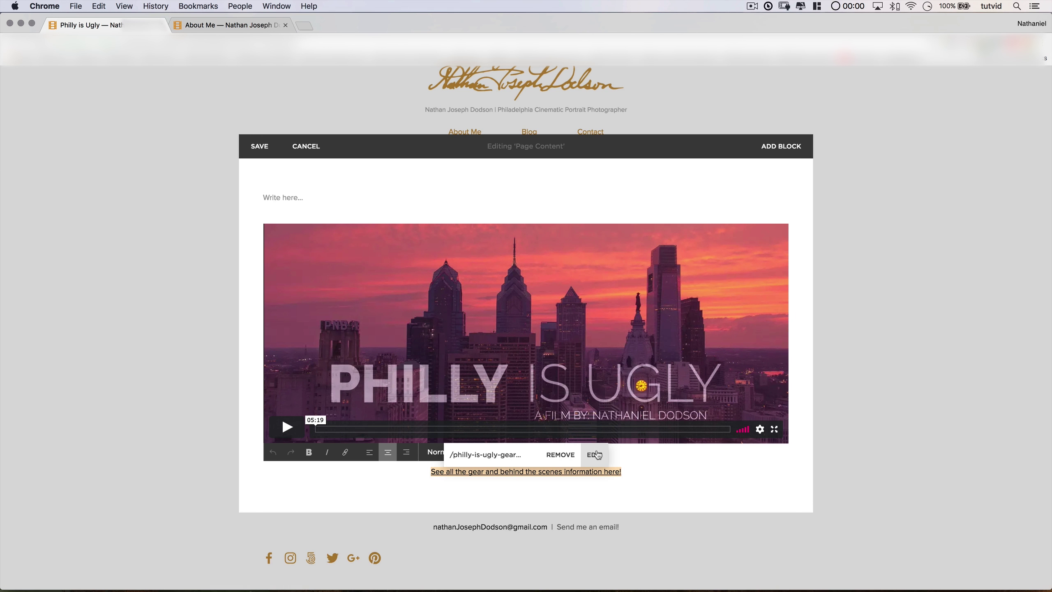
{"action": "left_click", "coordinate": [594, 455]}
{"action": "scroll", "coordinate": [468, 376], "scroll_direction": "down", "scroll_amount": 2}
{"action": "scroll", "coordinate": [468, 376], "scroll_direction": "down", "scroll_amount": 2}
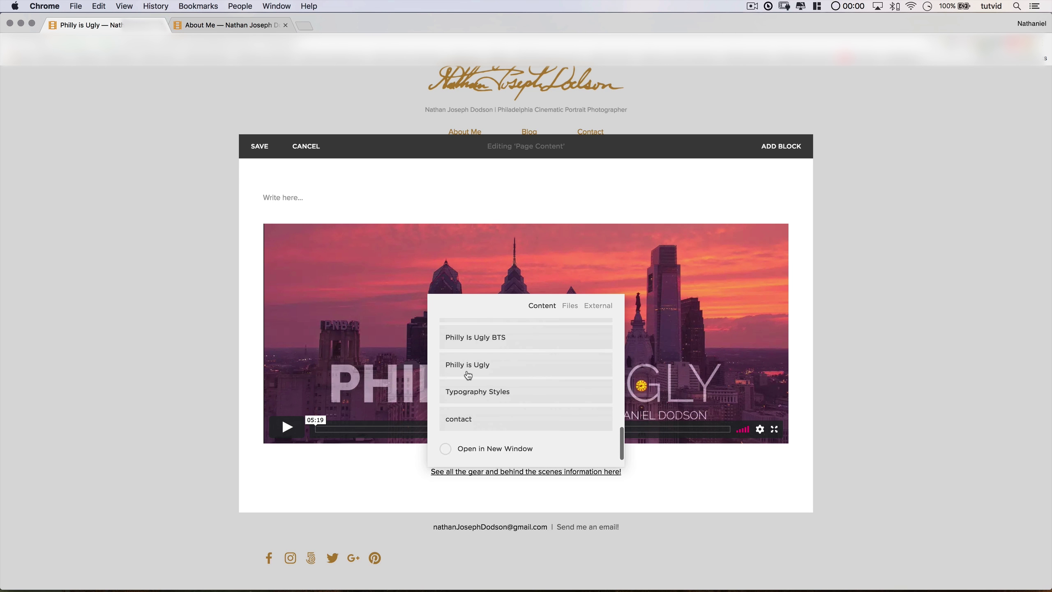
{"action": "scroll", "coordinate": [469, 375], "scroll_direction": "up", "scroll_amount": 10}
{"action": "left_click", "coordinate": [596, 346]}
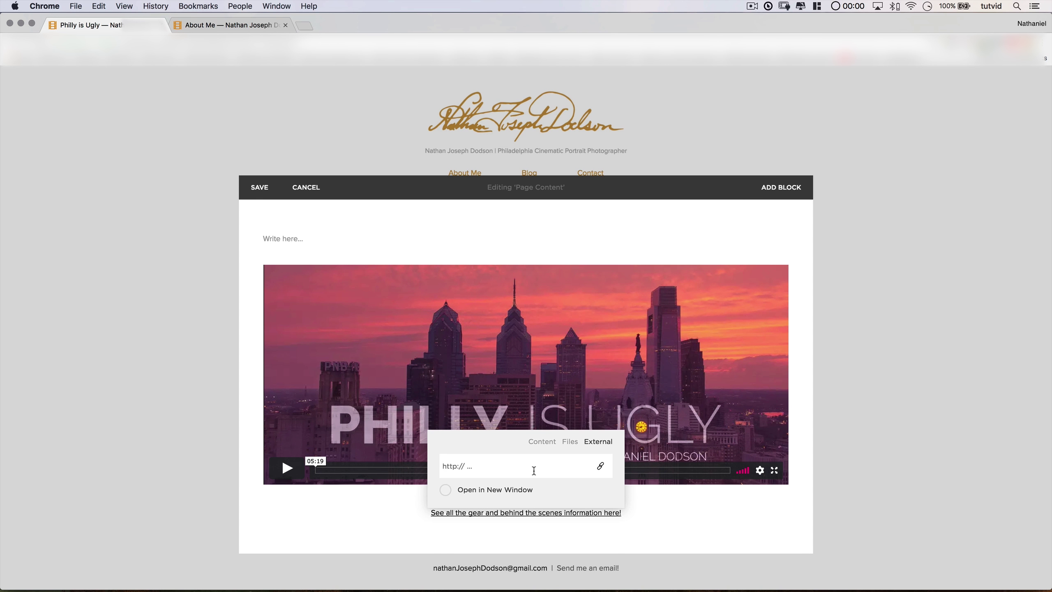
{"action": "left_click", "coordinate": [259, 188]}
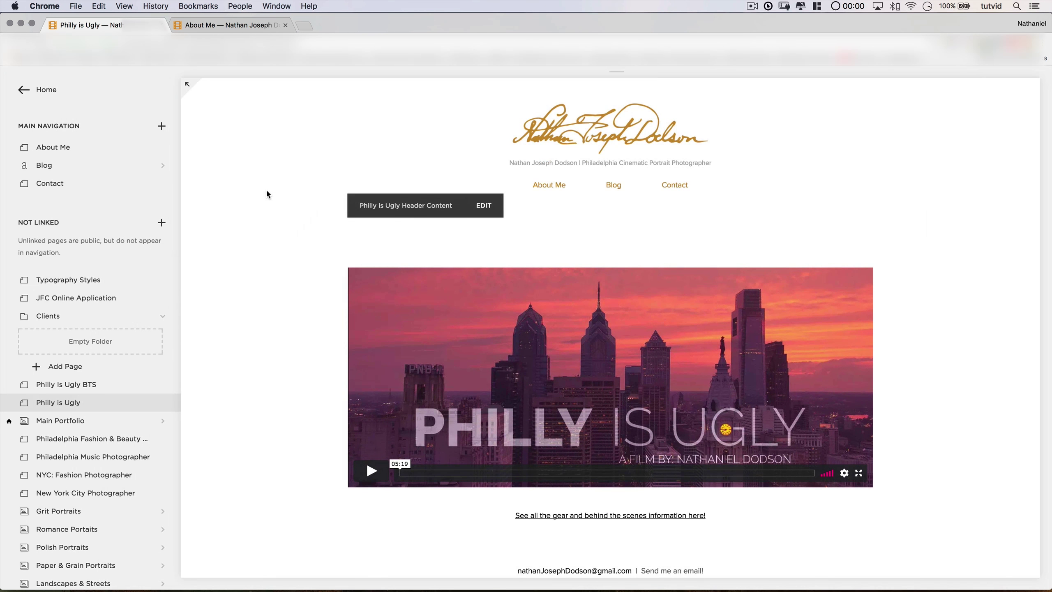
Step: In Main Portfolio, drag the red-dress portrait ahead of the bridge portrait
{"action": "left_click", "coordinate": [95, 421]}
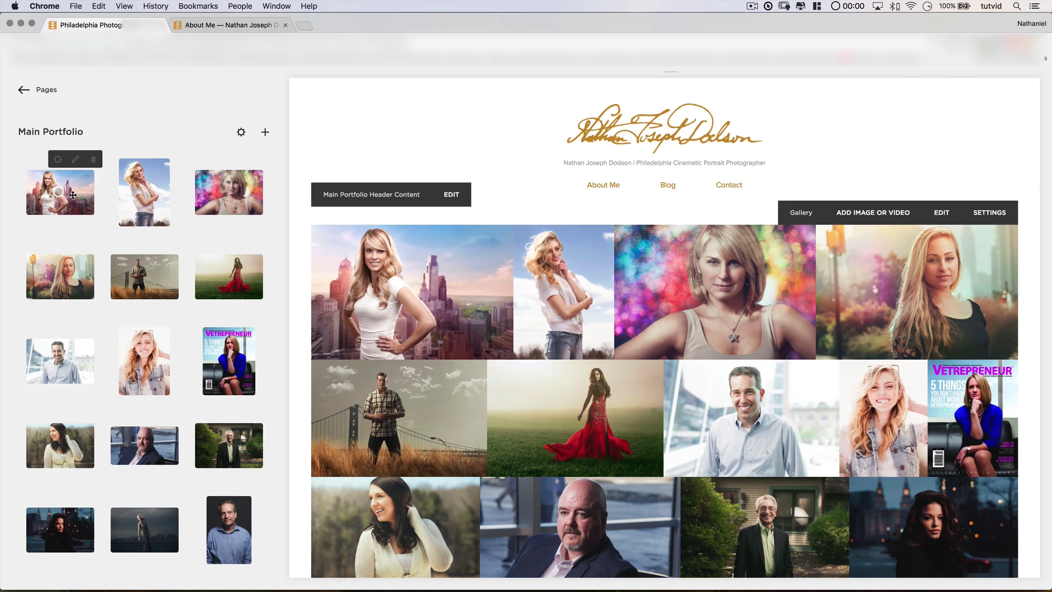
{"action": "mouse_move", "coordinate": [72, 196]}
{"action": "left_mouse_down"}
{"action": "mouse_move", "coordinate": [171, 191]}
{"action": "mouse_move", "coordinate": [158, 178]}
{"action": "mouse_move", "coordinate": [62, 191]}
{"action": "left_mouse_up"}
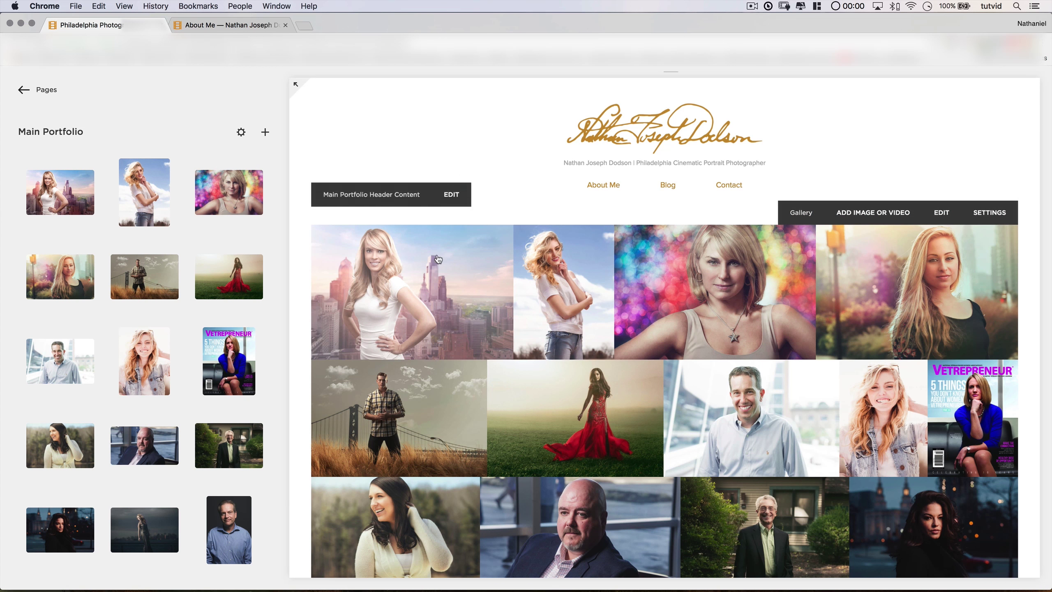
{"action": "left_click_drag", "start_coordinate": [229, 276], "coordinate": [173, 286]}
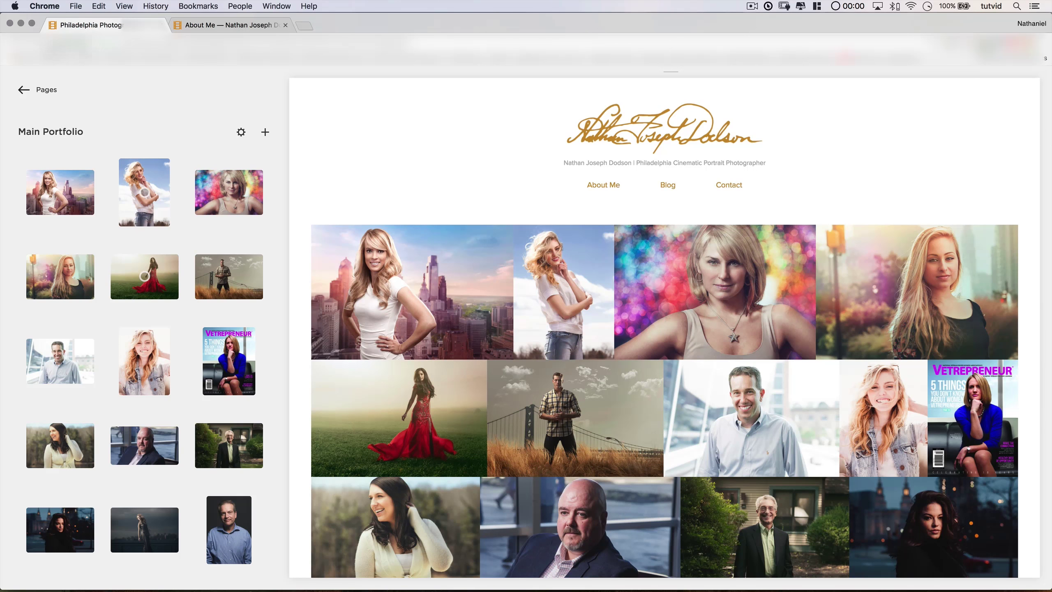
Step: Return via Pages and Typography Styles to Design > Site Styles, then view the About Me tab
{"action": "left_click", "coordinate": [21, 92]}
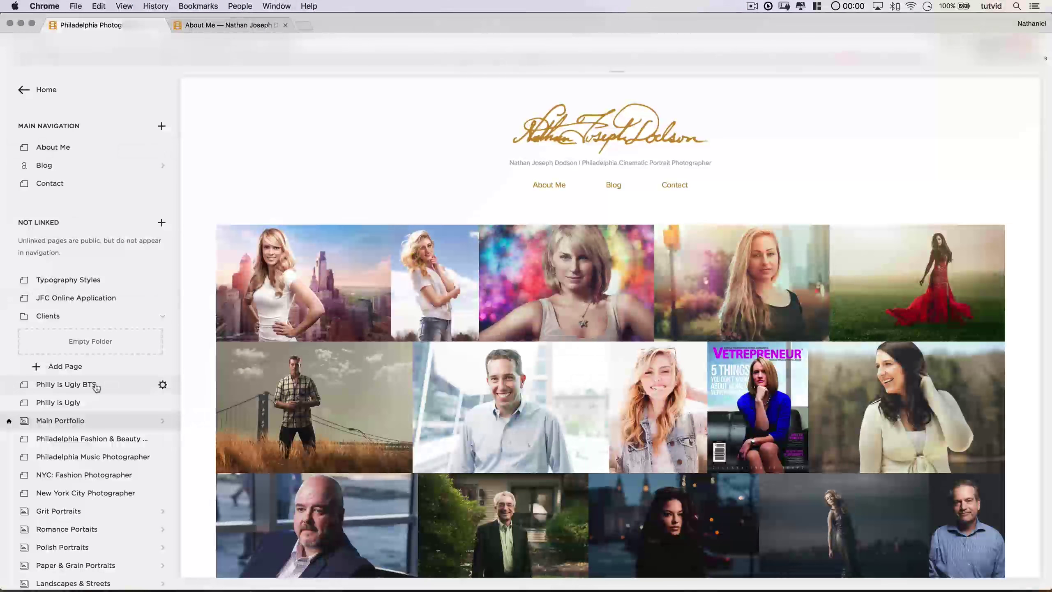
{"action": "left_click", "coordinate": [70, 279]}
{"action": "left_click", "coordinate": [34, 95]}
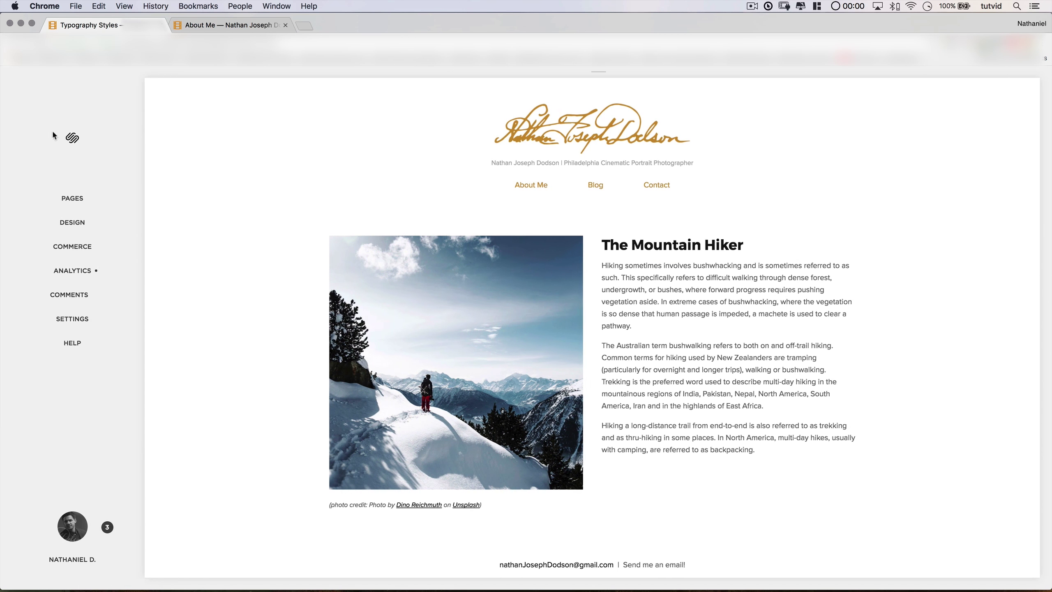
{"action": "left_click", "coordinate": [66, 223]}
{"action": "left_click", "coordinate": [58, 213]}
{"action": "left_click", "coordinate": [230, 26]}
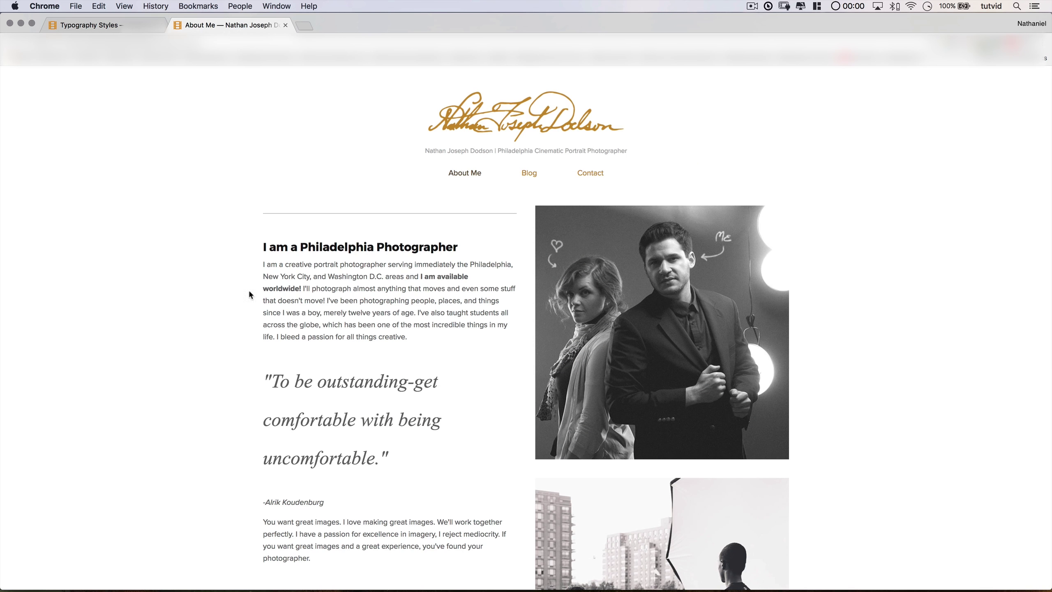
Step: Change the heading font to Bebas Neue and drag its size from 40px to 55px
{"action": "left_click", "coordinate": [285, 26]}
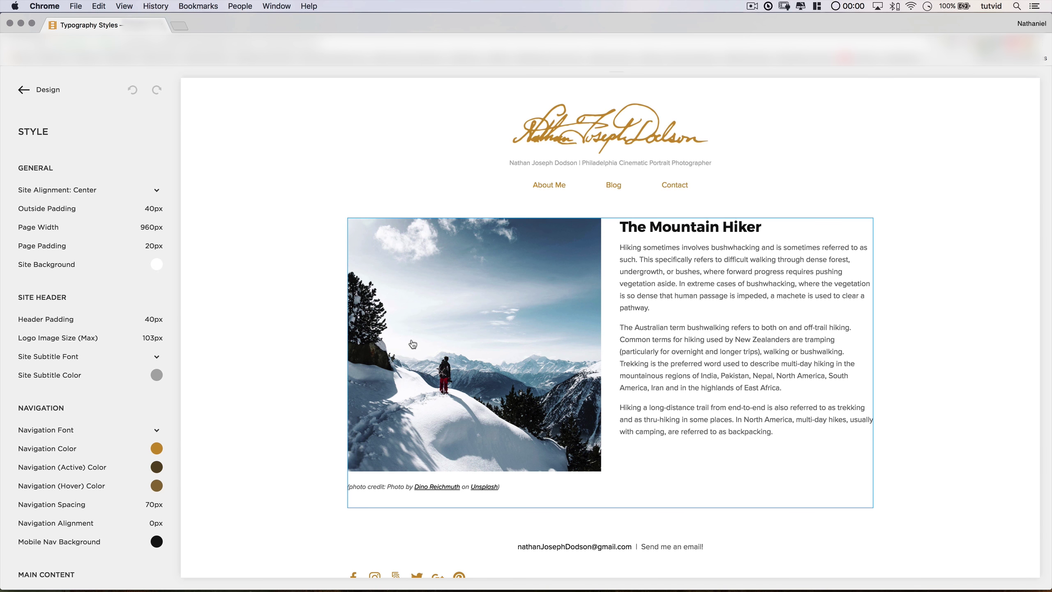
{"action": "left_click", "coordinate": [294, 284]}
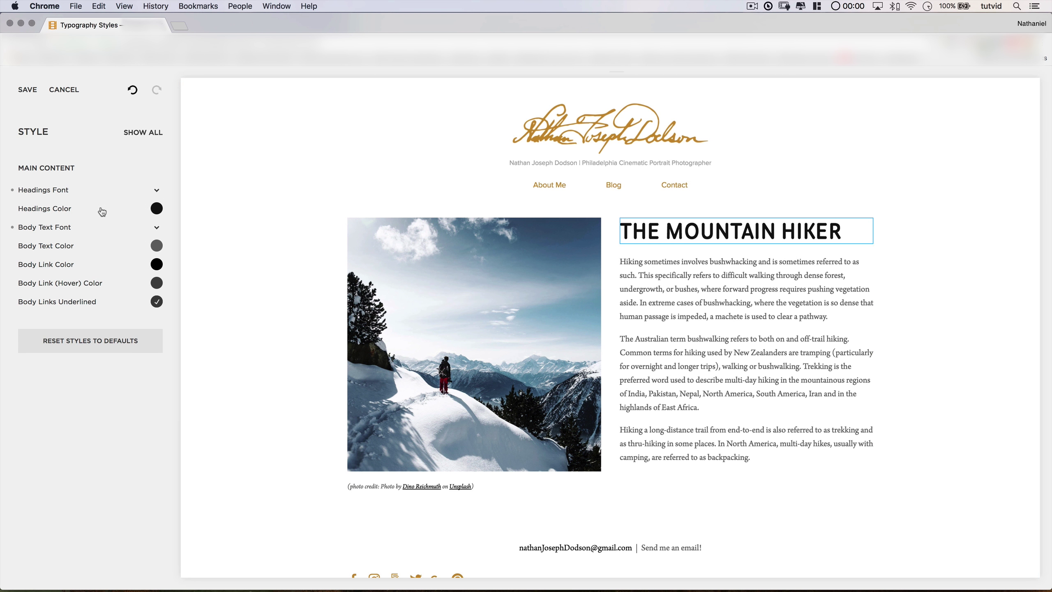
{"action": "left_click", "coordinate": [64, 191]}
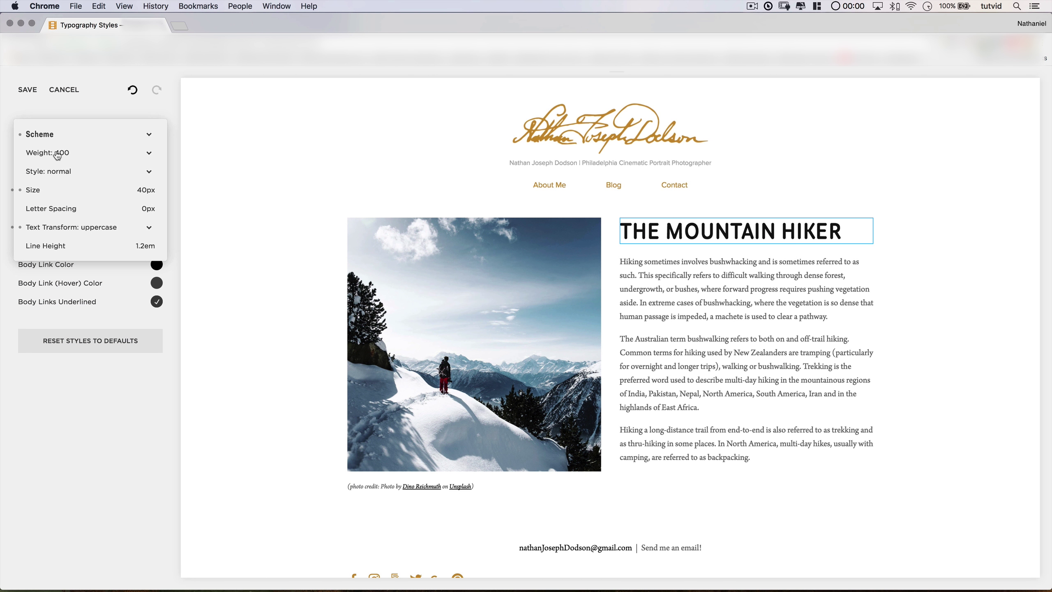
{"action": "left_click", "coordinate": [49, 135]}
{"action": "scroll", "coordinate": [85, 174], "scroll_direction": "up", "scroll_amount": 15}
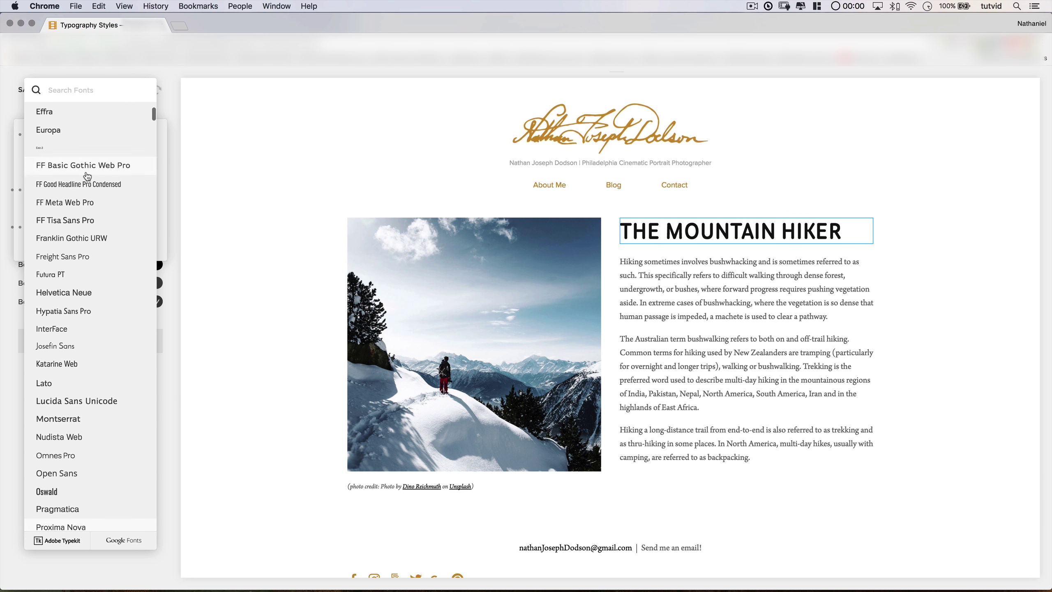
{"action": "left_click", "coordinate": [85, 178]}
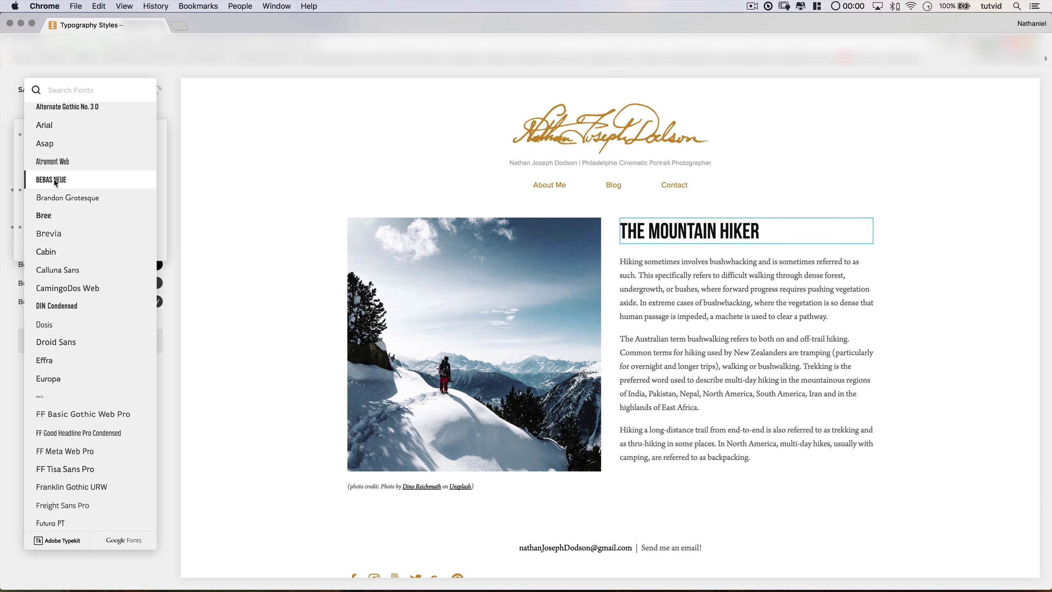
{"action": "left_click", "coordinate": [159, 201]}
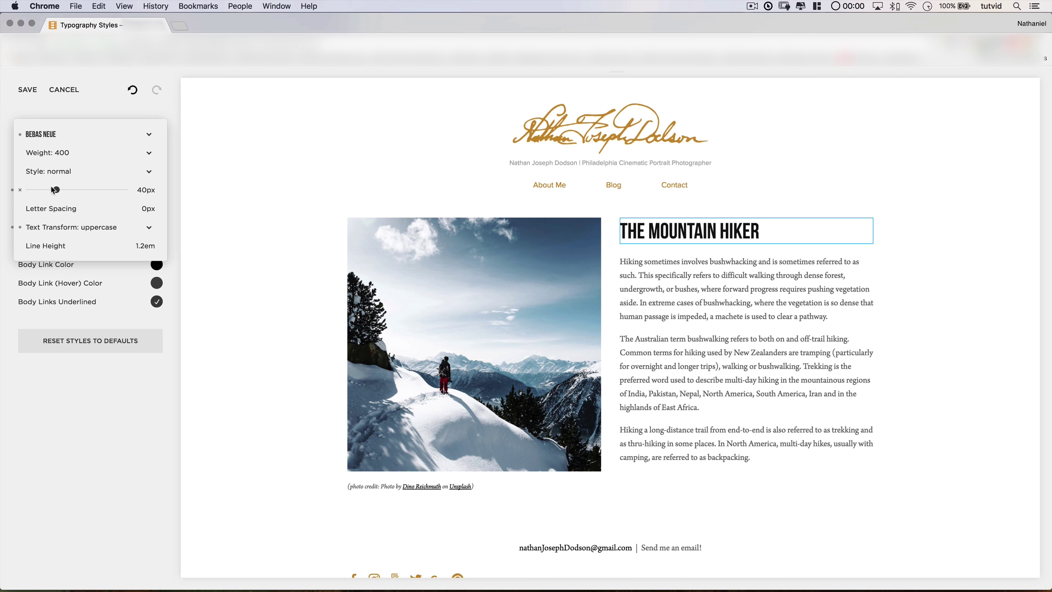
{"action": "left_click_drag", "start_coordinate": [58, 190], "coordinate": [69, 190]}
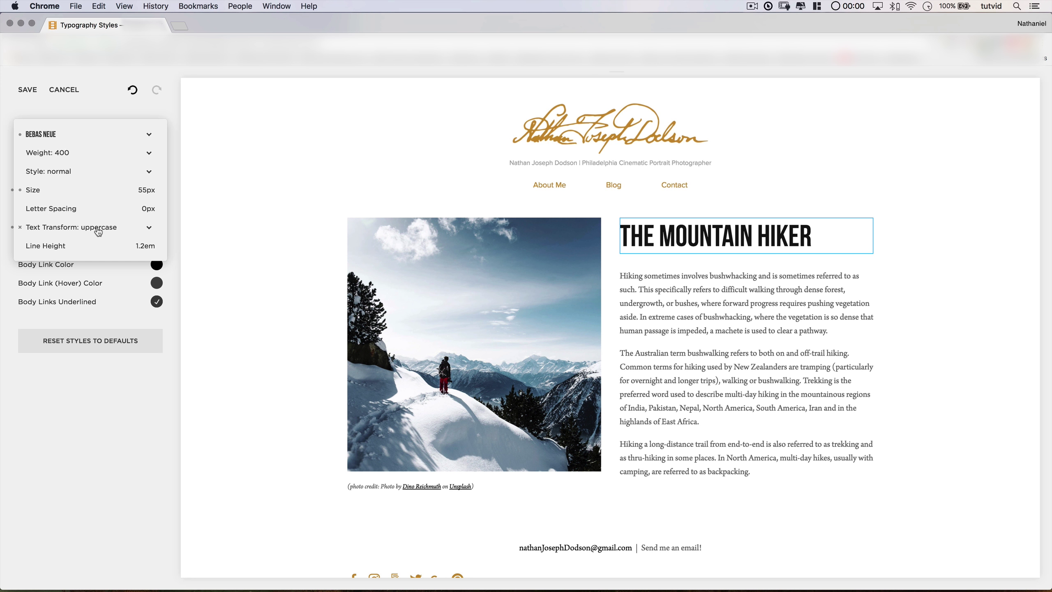
Step: Change the body text font to Lora and lower its size to 14px
{"action": "key", "text": "Escape"}
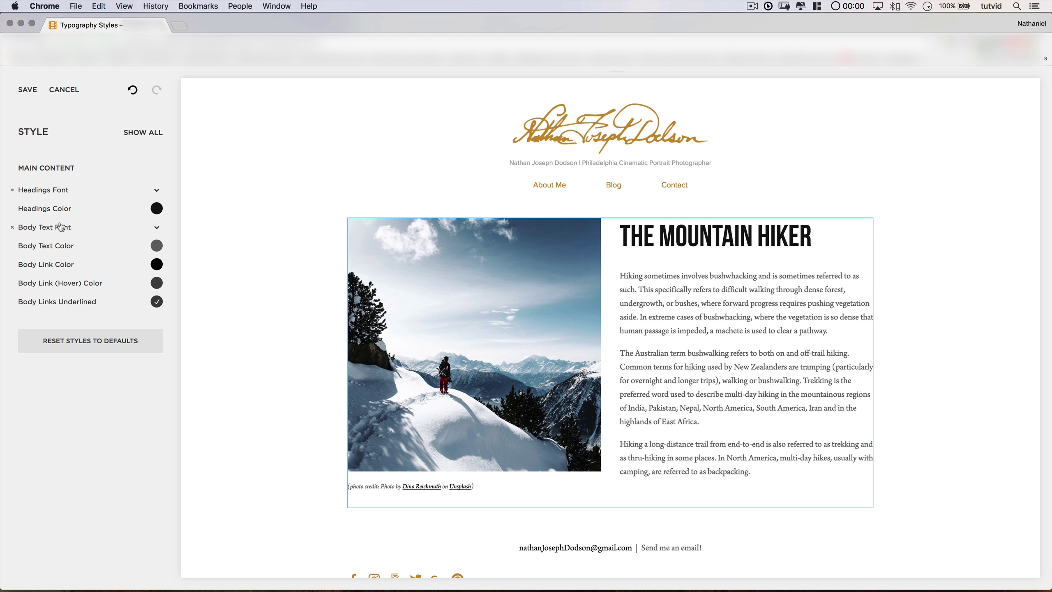
{"action": "left_click", "coordinate": [62, 226]}
{"action": "left_click", "coordinate": [76, 181]}
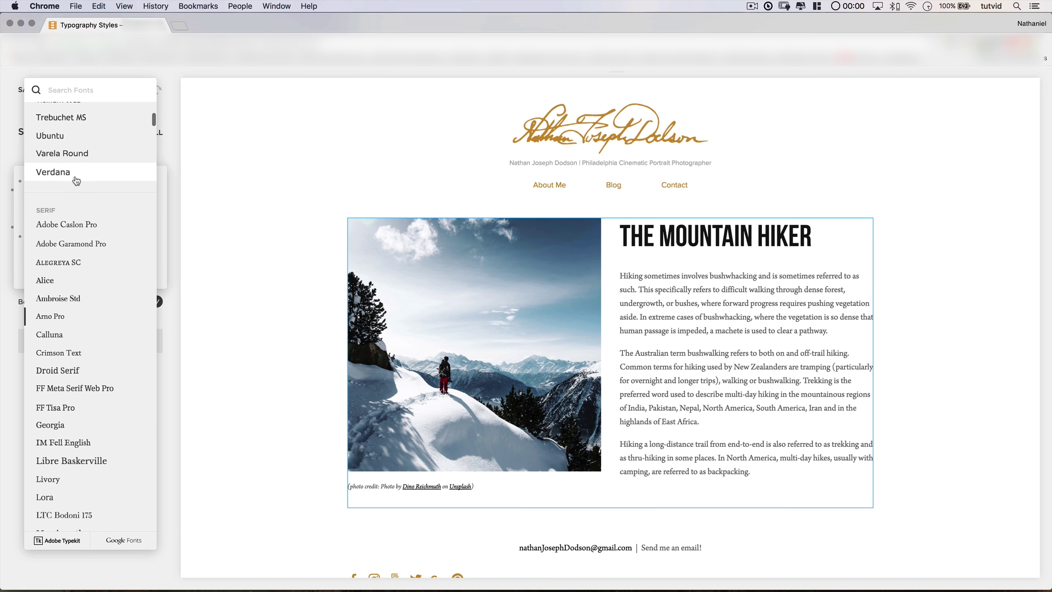
{"action": "scroll", "coordinate": [91, 433], "scroll_direction": "down", "scroll_amount": 3}
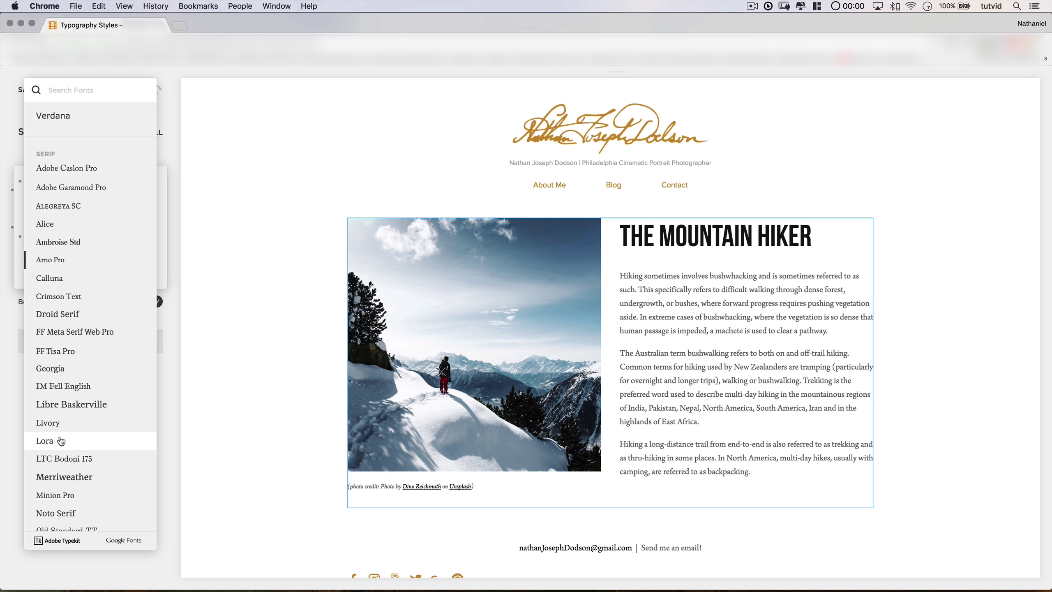
{"action": "left_click", "coordinate": [62, 441]}
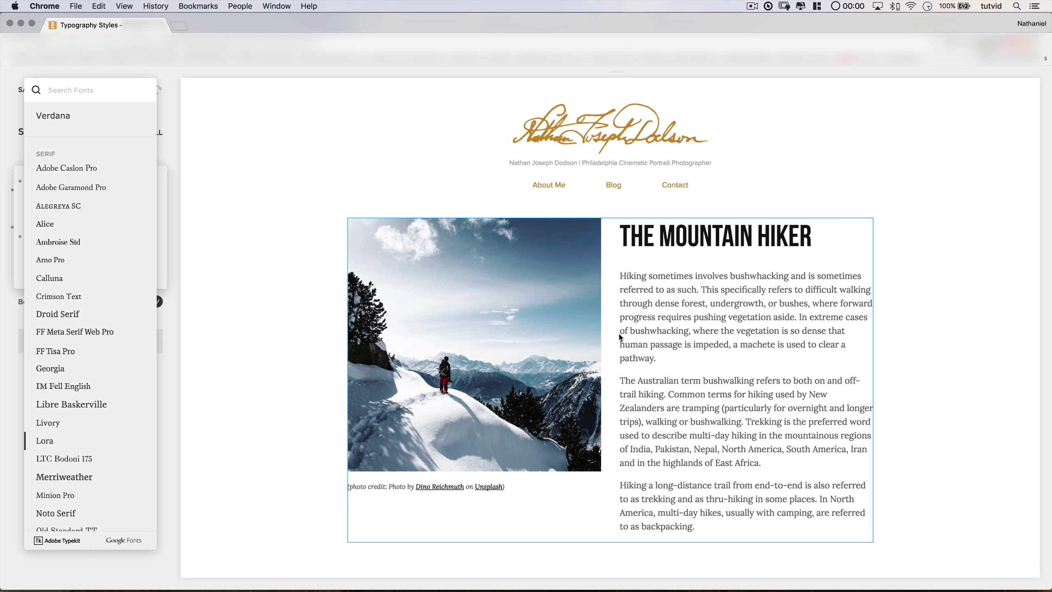
{"action": "left_click", "coordinate": [164, 247]}
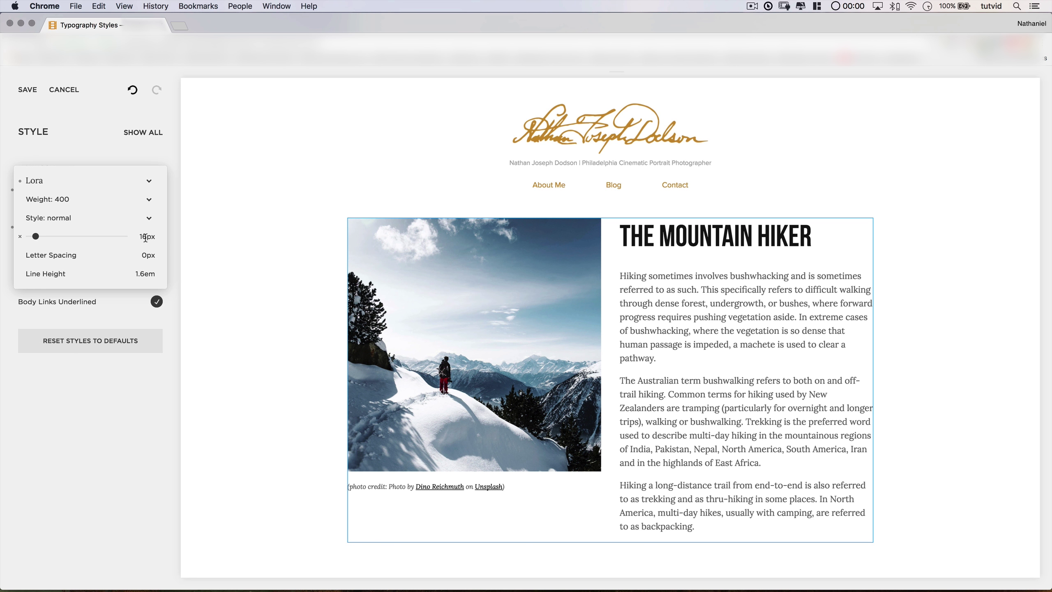
{"action": "left_click", "coordinate": [147, 237]}
{"action": "key", "text": "Down"}
{"action": "key", "text": "Down"}
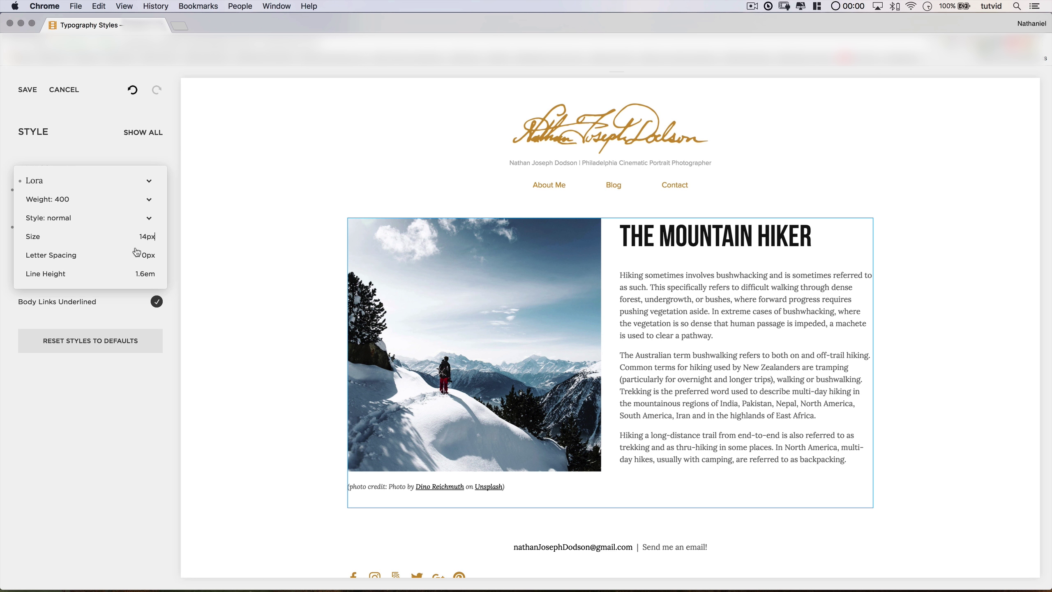
{"action": "left_click", "coordinate": [130, 435]}
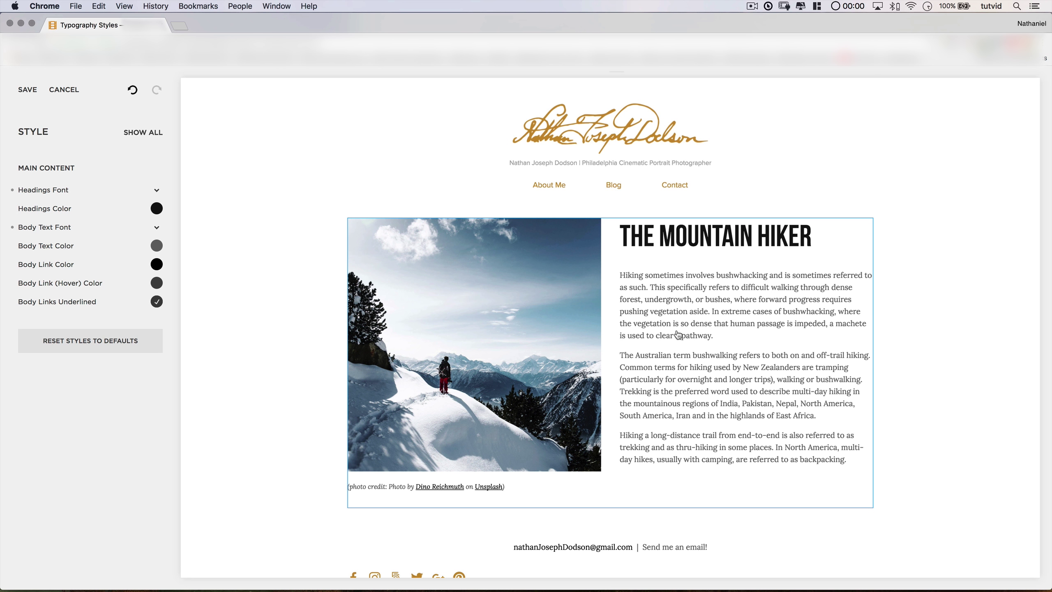
Step: Change the heading to Playfair Display SC at 32px with bold 700 weight
{"action": "left_click", "coordinate": [52, 190]}
{"action": "left_click", "coordinate": [62, 134]}
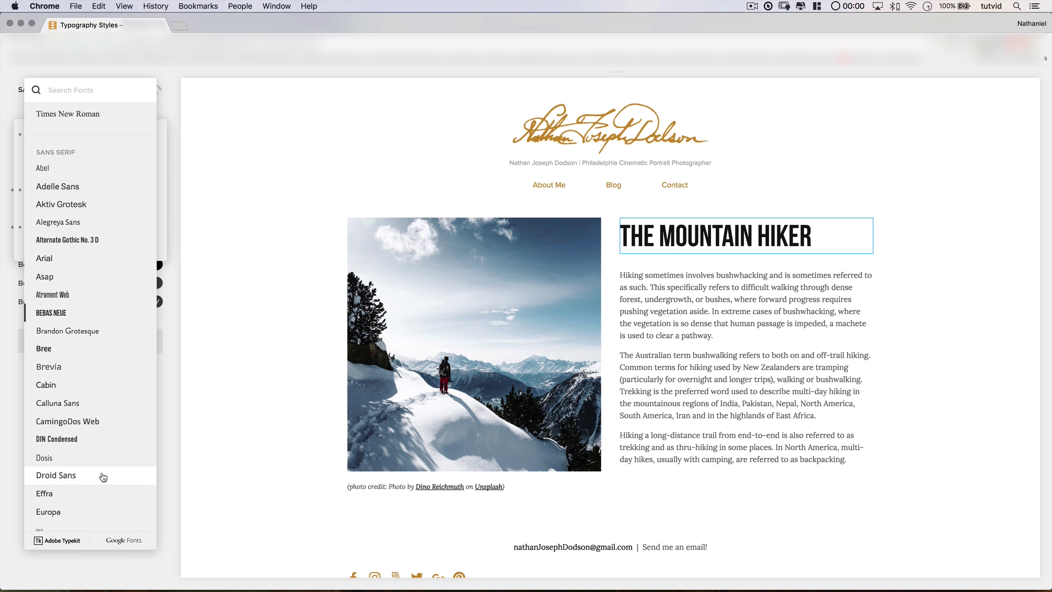
{"action": "scroll", "coordinate": [103, 477], "scroll_direction": "down", "scroll_amount": 8}
{"action": "scroll", "coordinate": [104, 478], "scroll_direction": "down", "scroll_amount": 10}
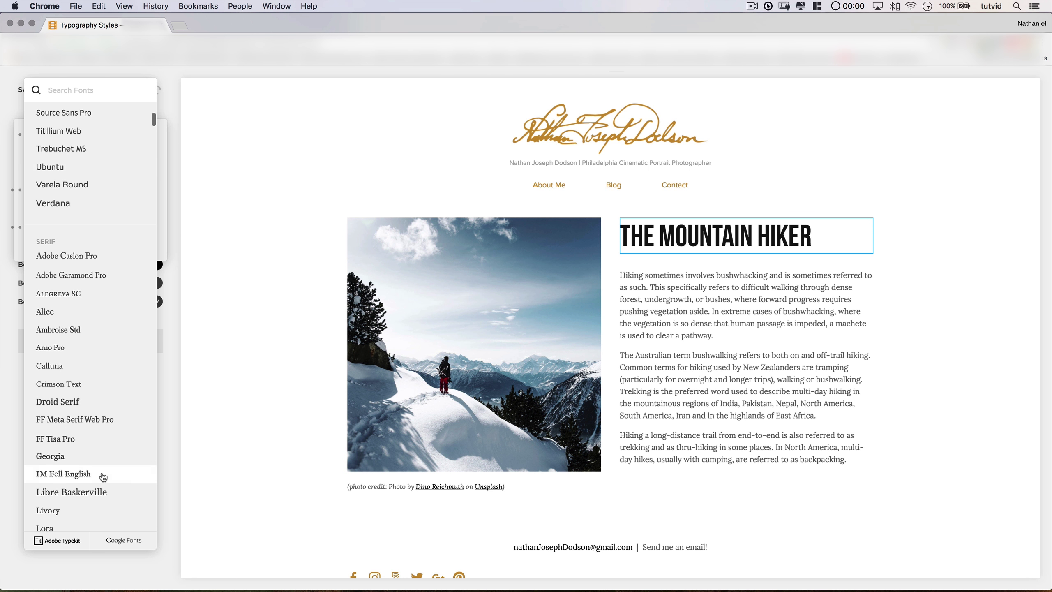
{"action": "scroll", "coordinate": [104, 477], "scroll_direction": "down", "scroll_amount": 7}
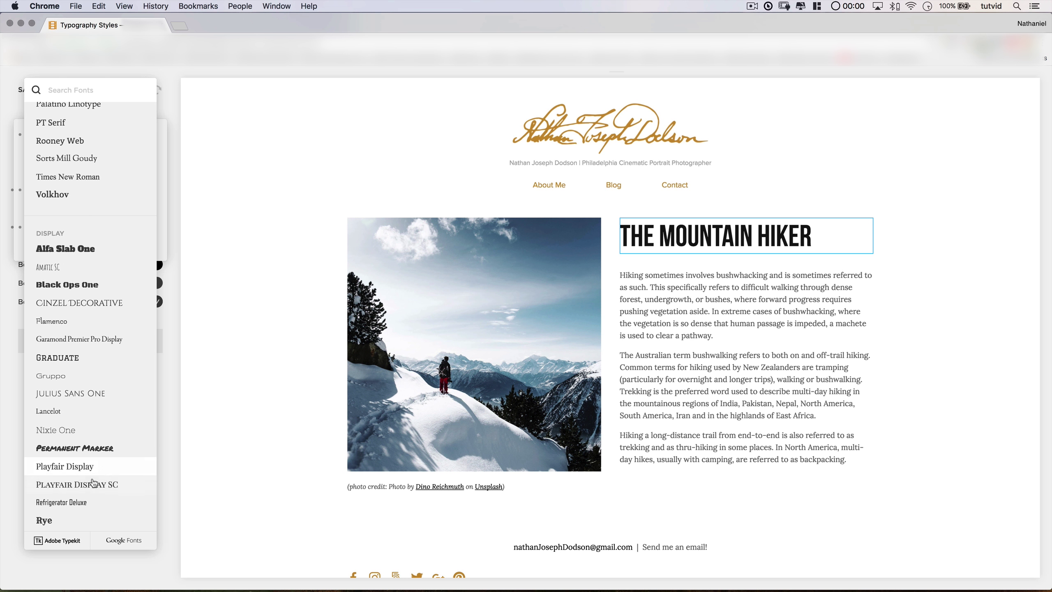
{"action": "left_click", "coordinate": [118, 490]}
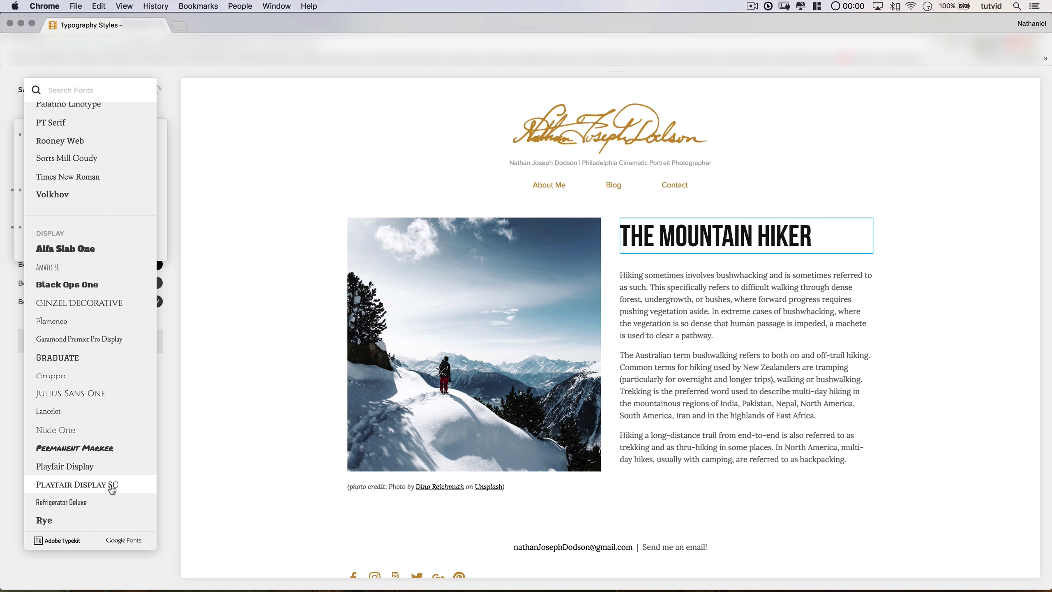
{"action": "left_click", "coordinate": [165, 224]}
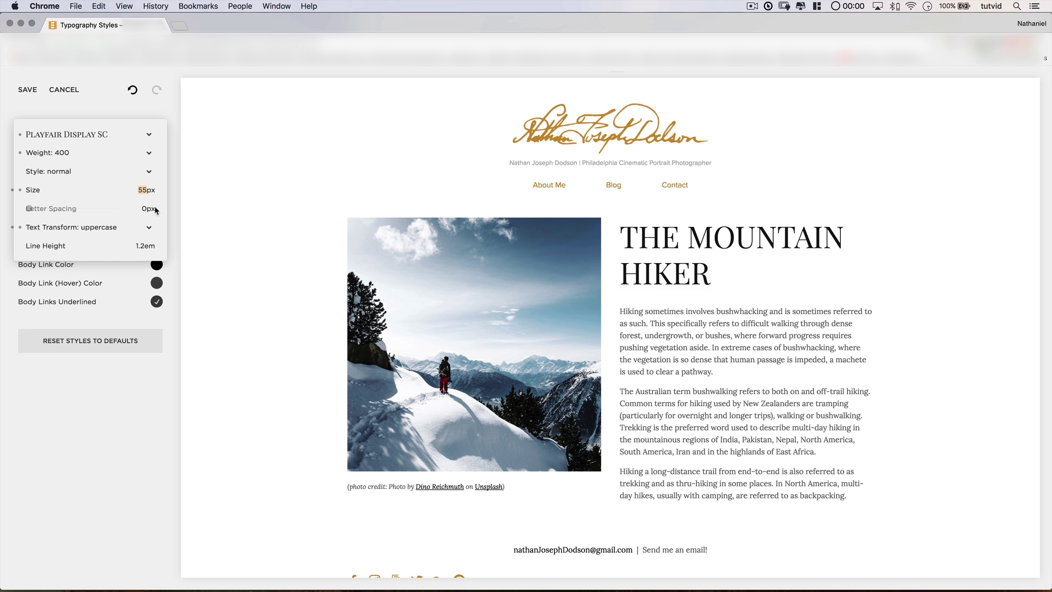
{"action": "left_click", "coordinate": [149, 153]}
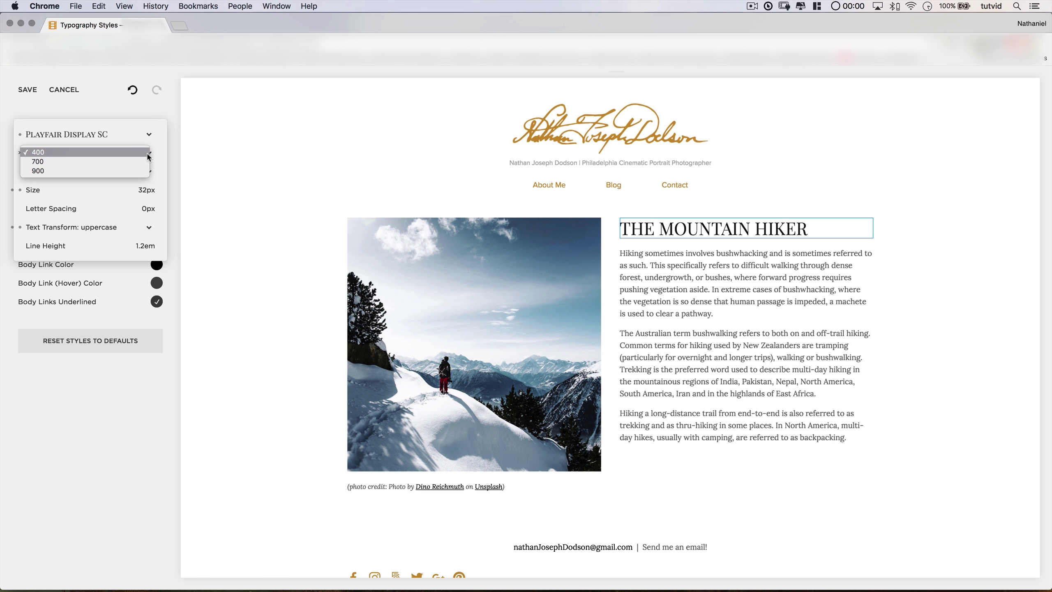
{"action": "left_click", "coordinate": [64, 162]}
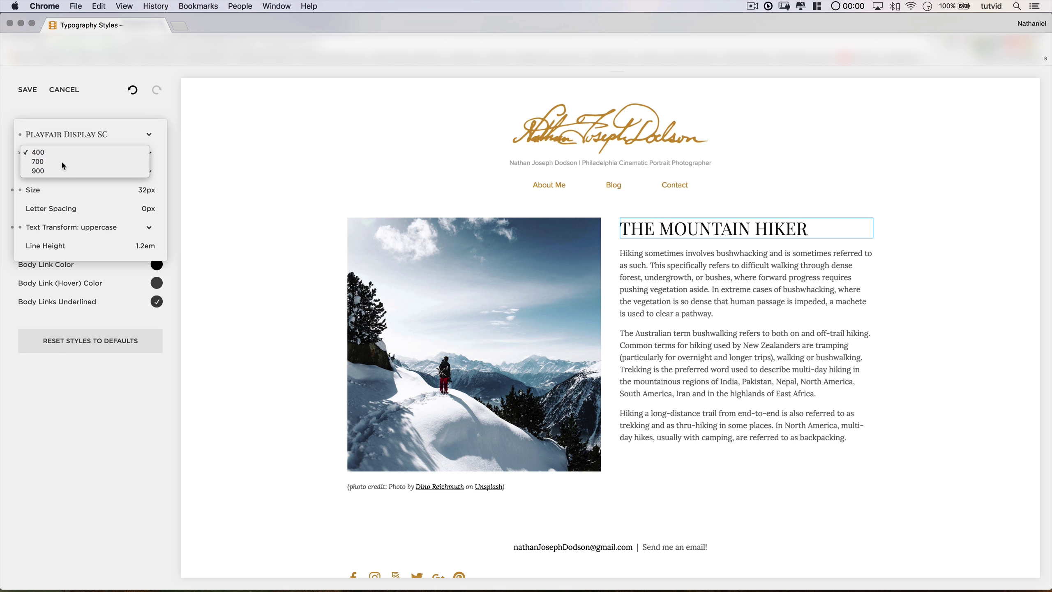
Step: Keep the heading's text transform set to uppercase
{"action": "left_click", "coordinate": [85, 227]}
{"action": "left_click", "coordinate": [56, 231]}
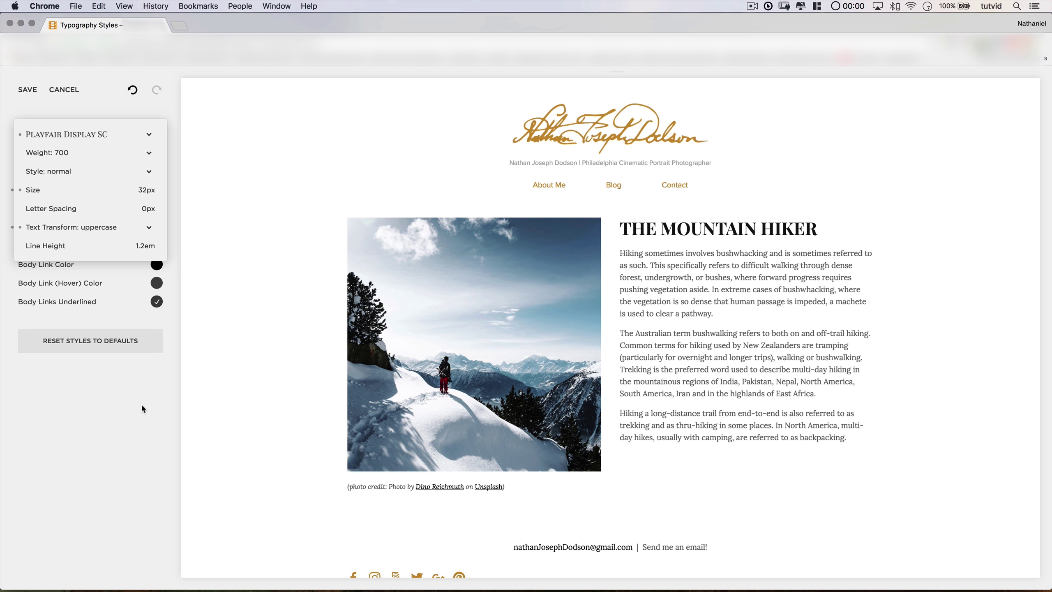
{"action": "left_click", "coordinate": [130, 436]}
Step: Change the body text to Playfair Display at 13px
{"action": "left_click", "coordinate": [58, 228]}
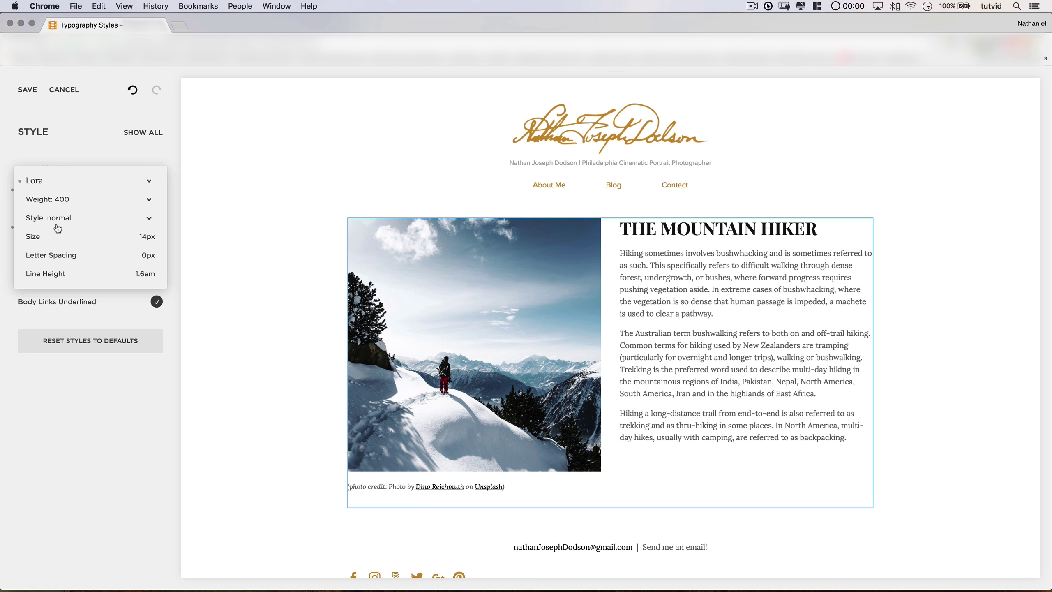
{"action": "left_click", "coordinate": [49, 183]}
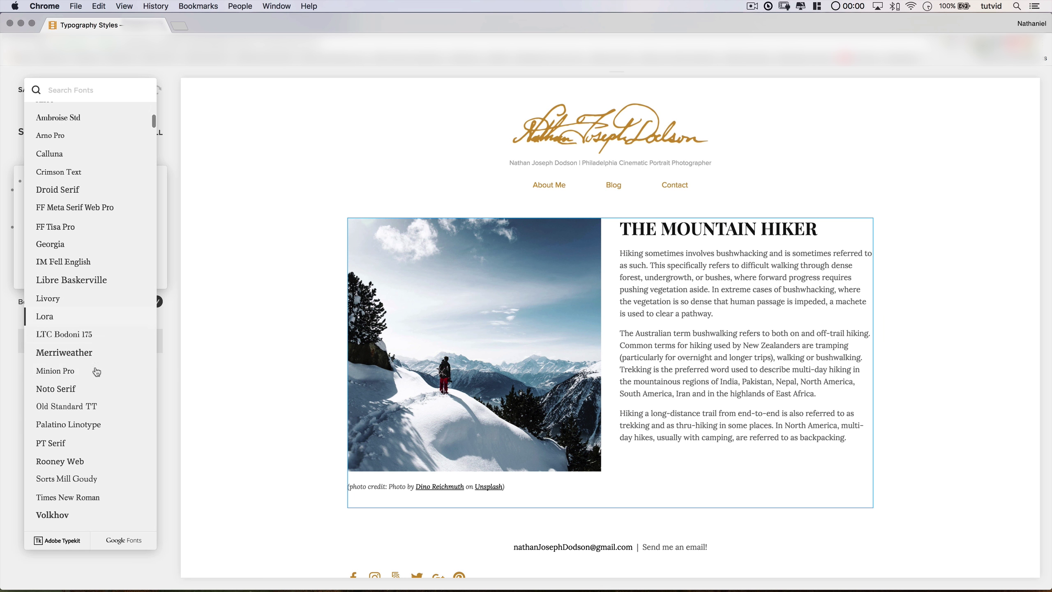
{"action": "scroll", "coordinate": [97, 427], "scroll_direction": "down", "scroll_amount": 2}
{"action": "scroll", "coordinate": [97, 427], "scroll_direction": "down", "scroll_amount": 10}
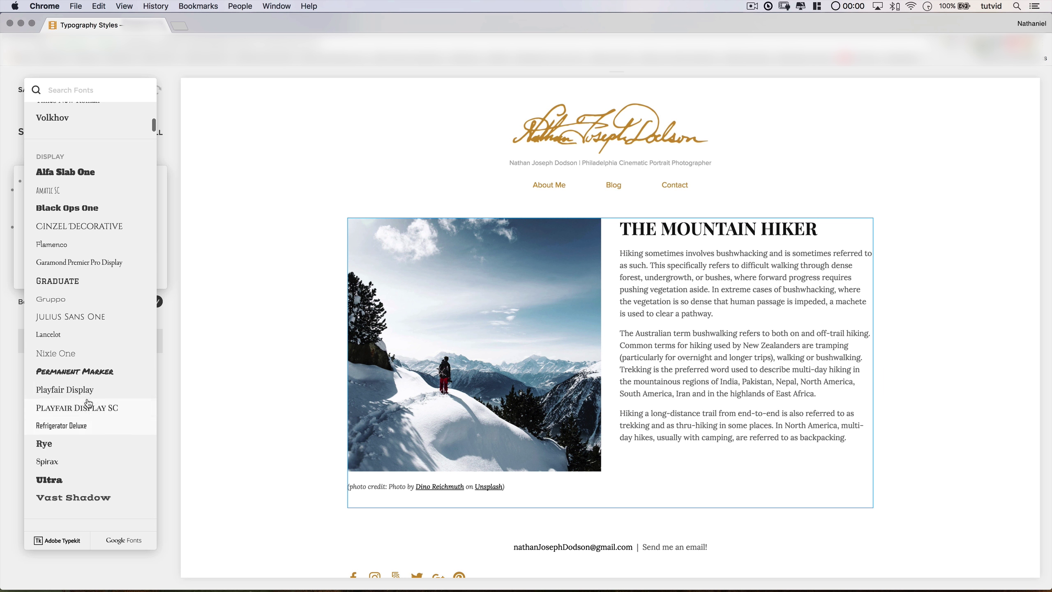
{"action": "left_click", "coordinate": [94, 391]}
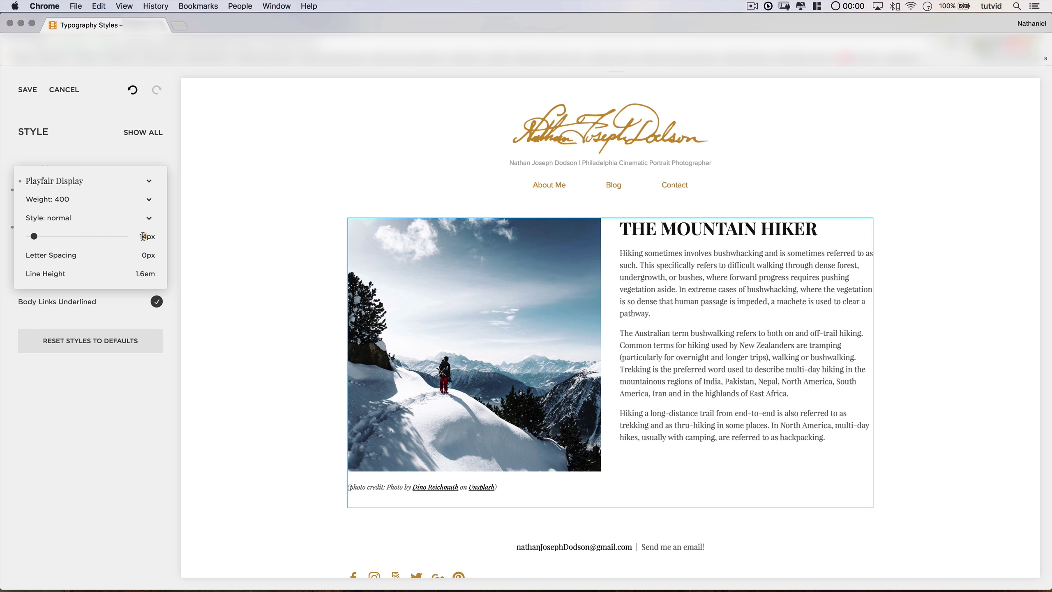
{"action": "key", "text": "Down"}
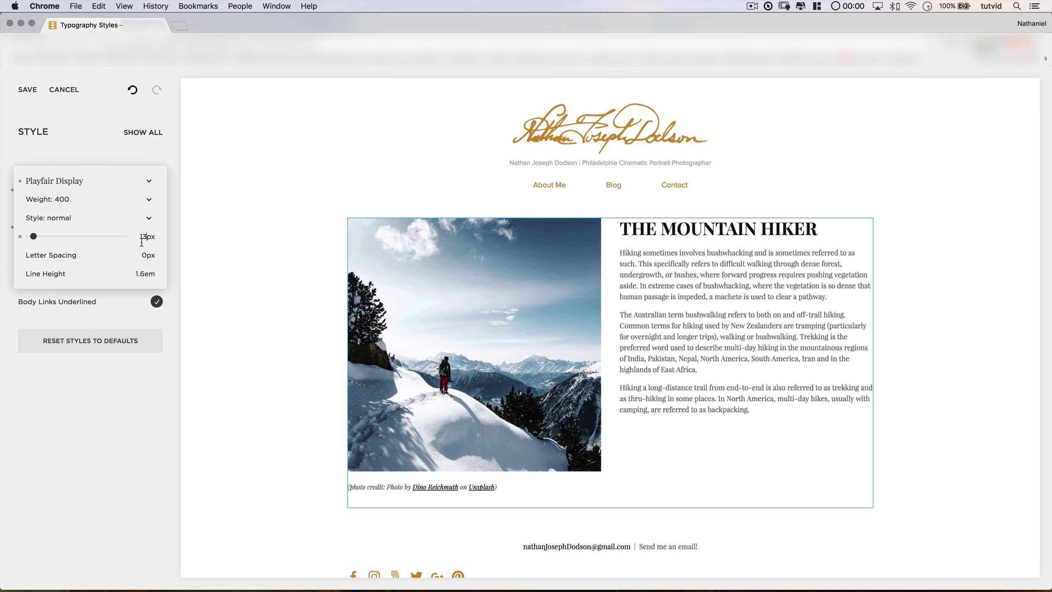
{"action": "mouse_move", "coordinate": [136, 256]}
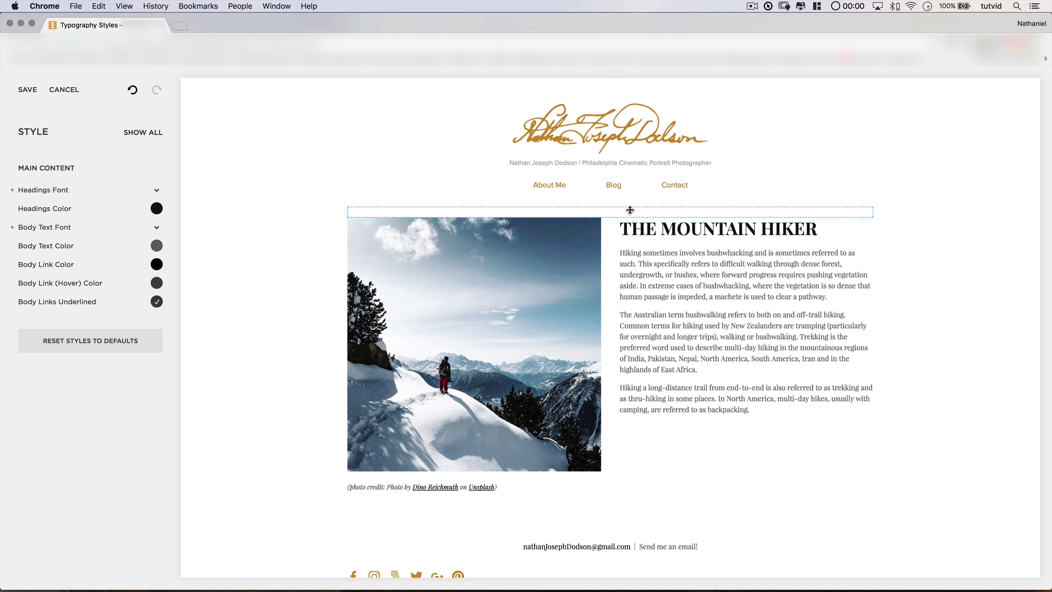
Step: Make the Mountain Hiker heading Lust Script at 60px with text transform set to none
{"action": "left_click", "coordinate": [61, 187]}
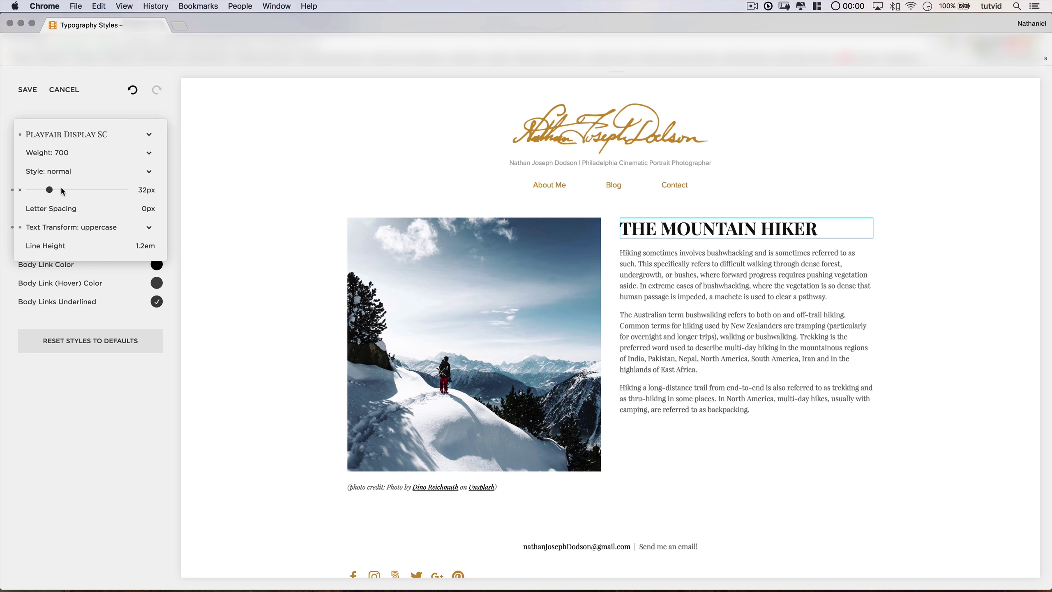
{"action": "left_click", "coordinate": [74, 139]}
{"action": "scroll", "coordinate": [99, 365], "scroll_direction": "down", "scroll_amount": 5}
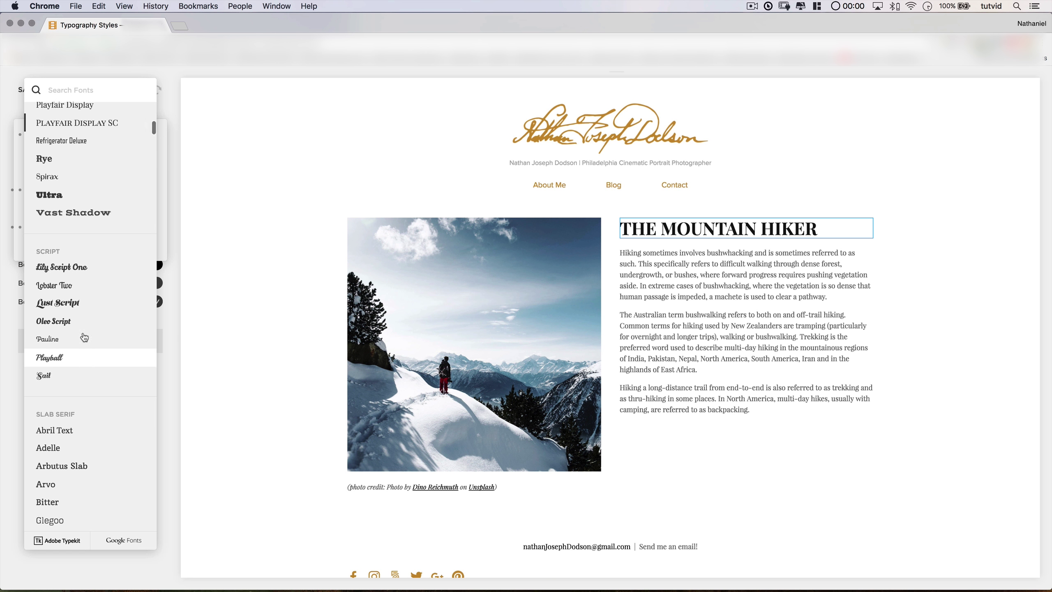
{"action": "left_click", "coordinate": [82, 305]}
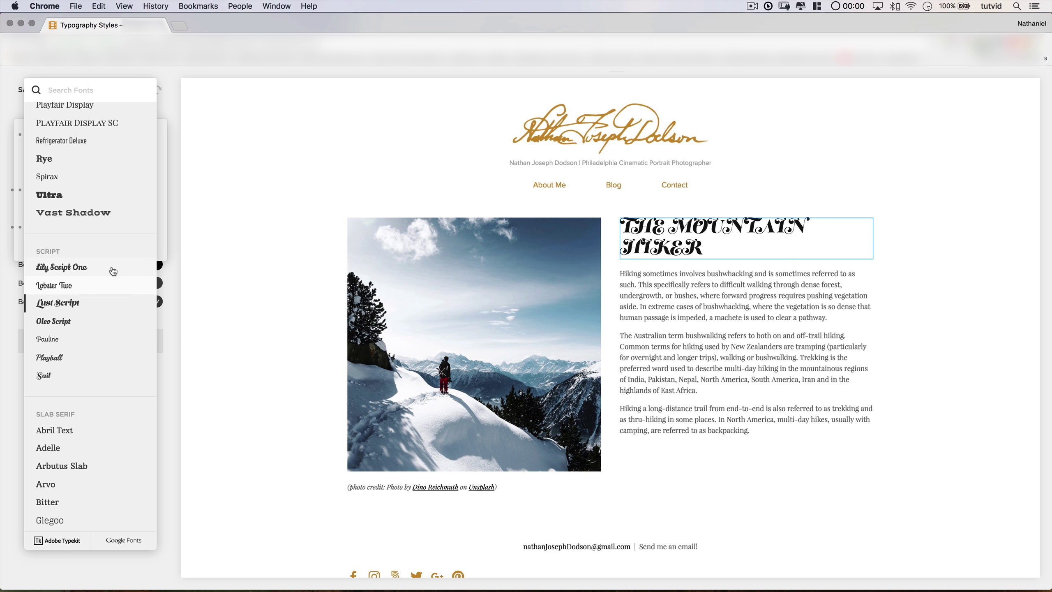
{"action": "left_click", "coordinate": [160, 210]}
{"action": "left_click", "coordinate": [145, 190]}
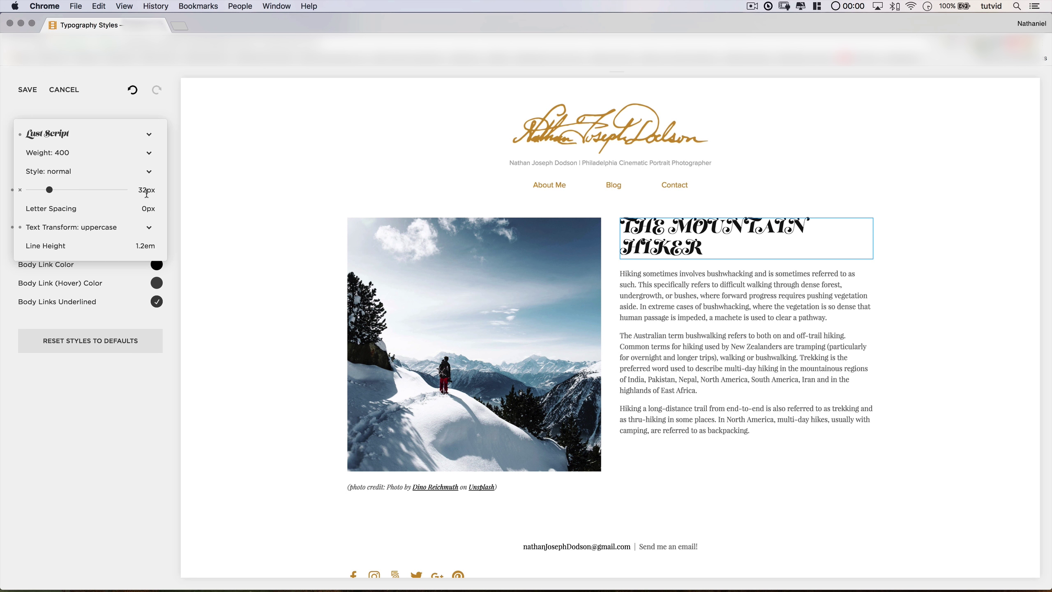
{"action": "left_click", "coordinate": [141, 191]}
{"action": "type", "text": "60"}
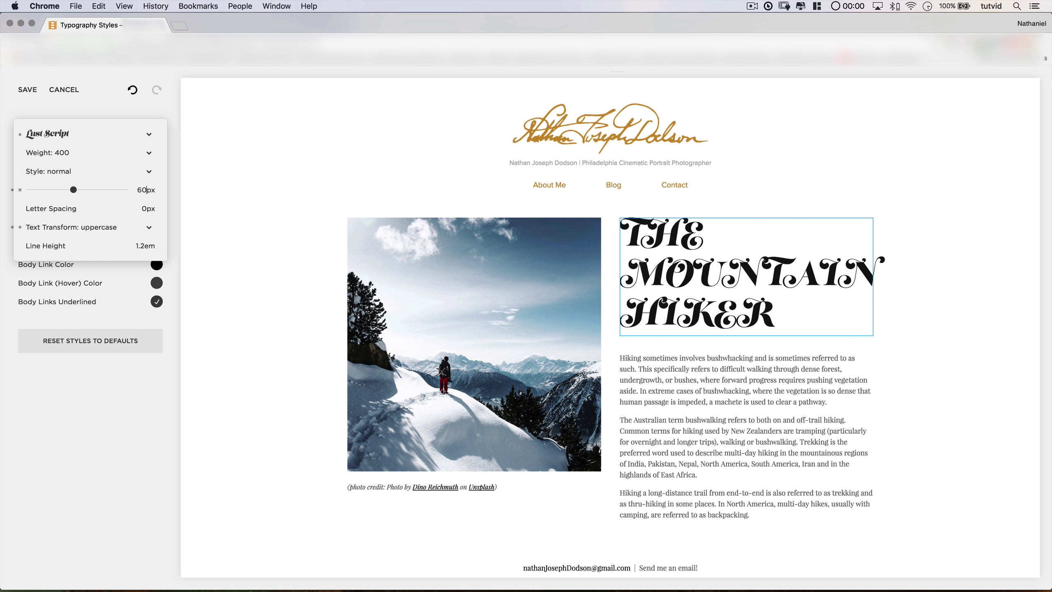
{"action": "key", "text": "Return"}
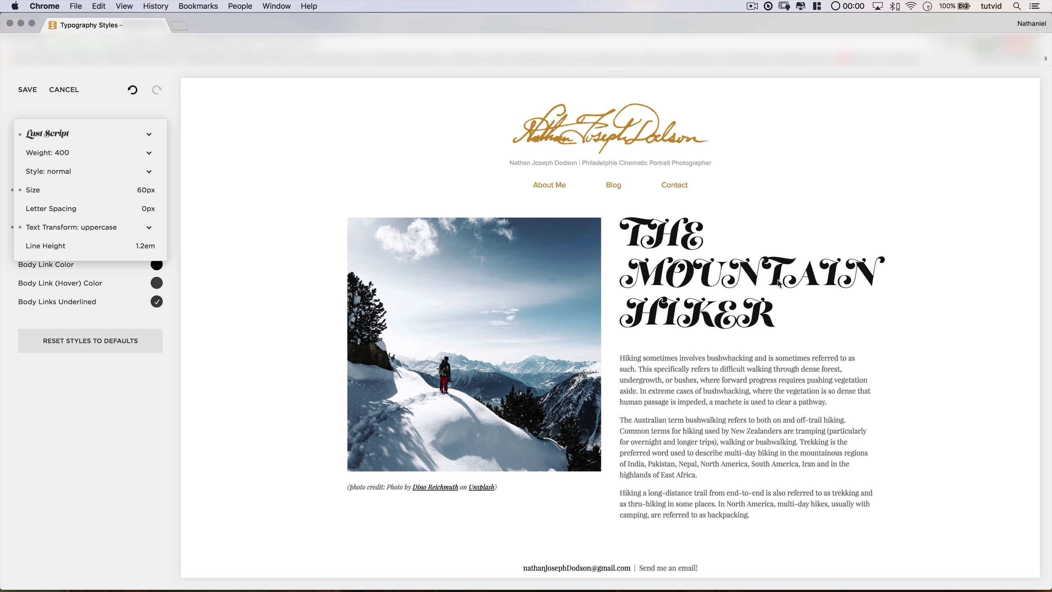
{"action": "left_click", "coordinate": [105, 231]}
{"action": "left_click", "coordinate": [47, 218]}
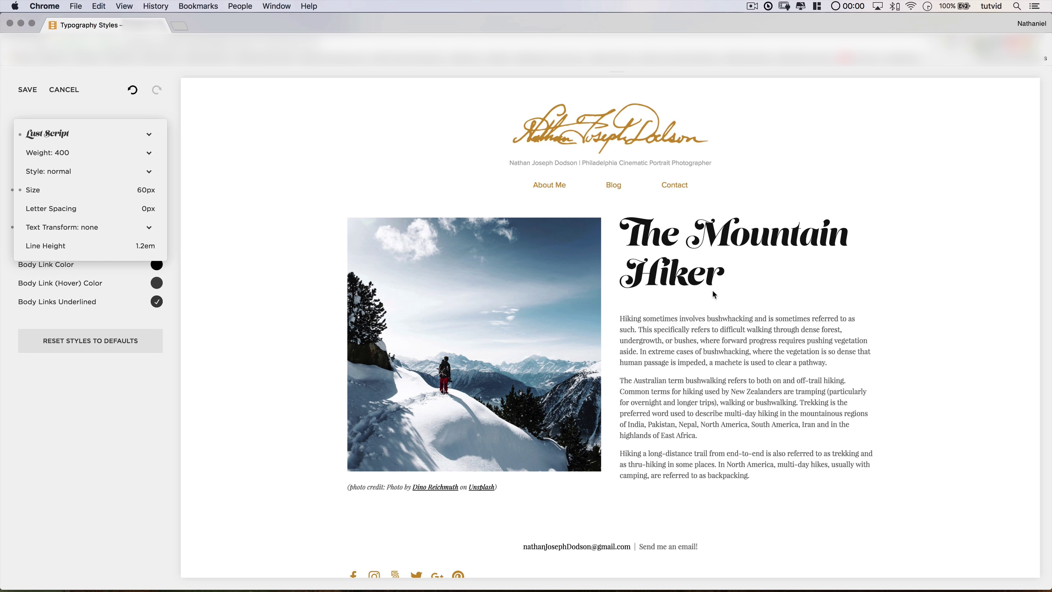
{"action": "left_click", "coordinate": [117, 402]}
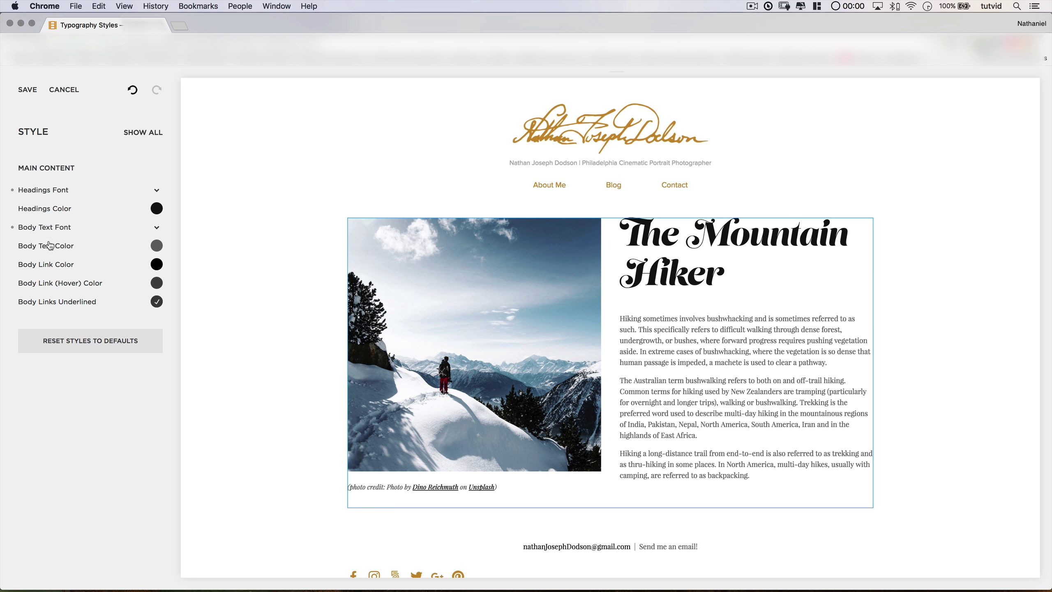
Step: Change the body paragraphs' font from the serif to Helvetica Neue
{"action": "left_click", "coordinate": [51, 227]}
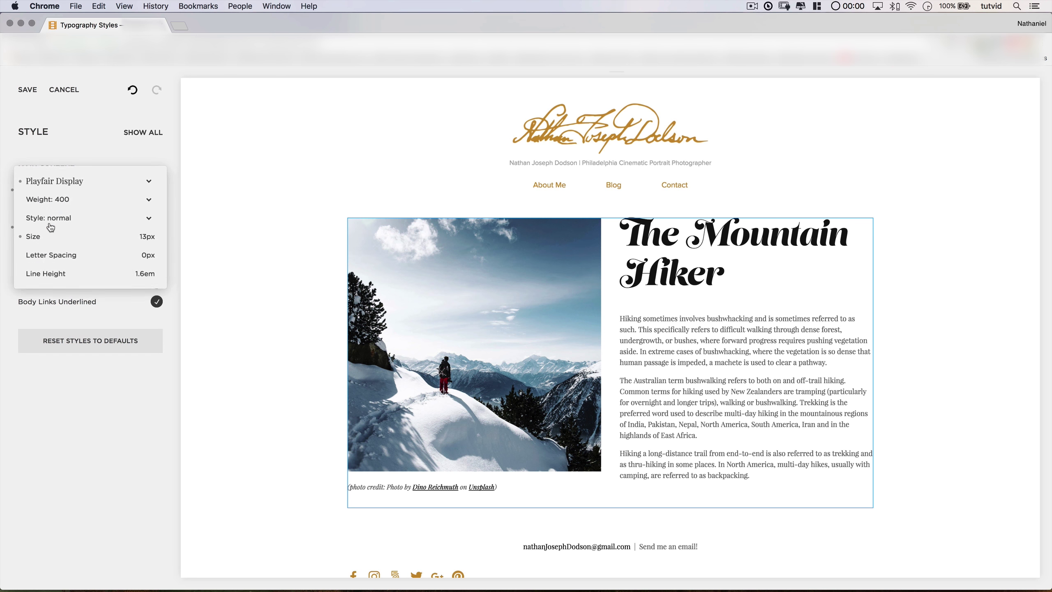
{"action": "left_click", "coordinate": [52, 182]}
{"action": "scroll", "coordinate": [88, 201], "scroll_direction": "up", "scroll_amount": 10}
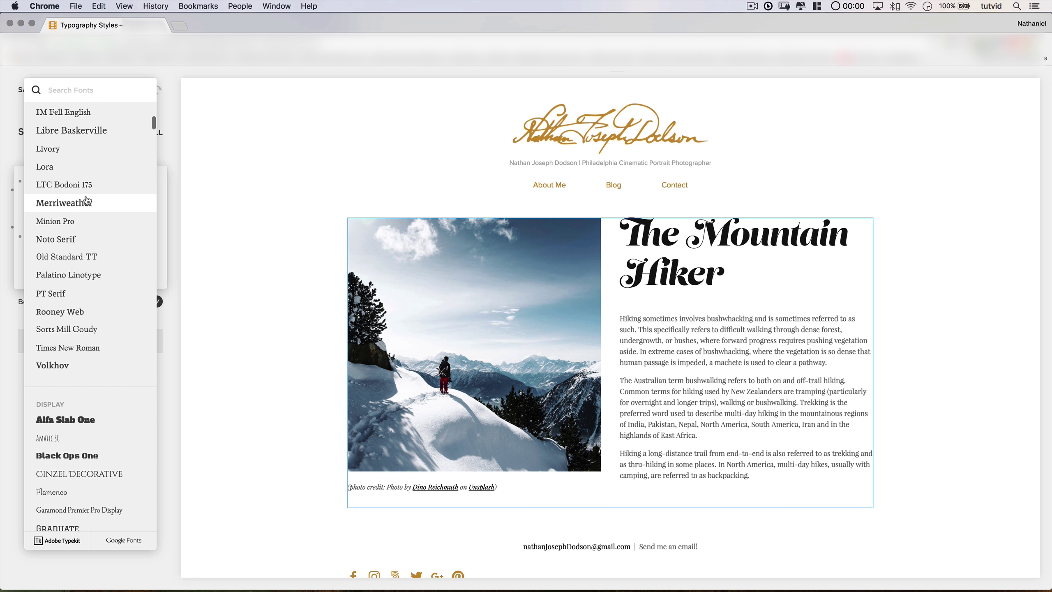
{"action": "scroll", "coordinate": [87, 201], "scroll_direction": "up", "scroll_amount": 10}
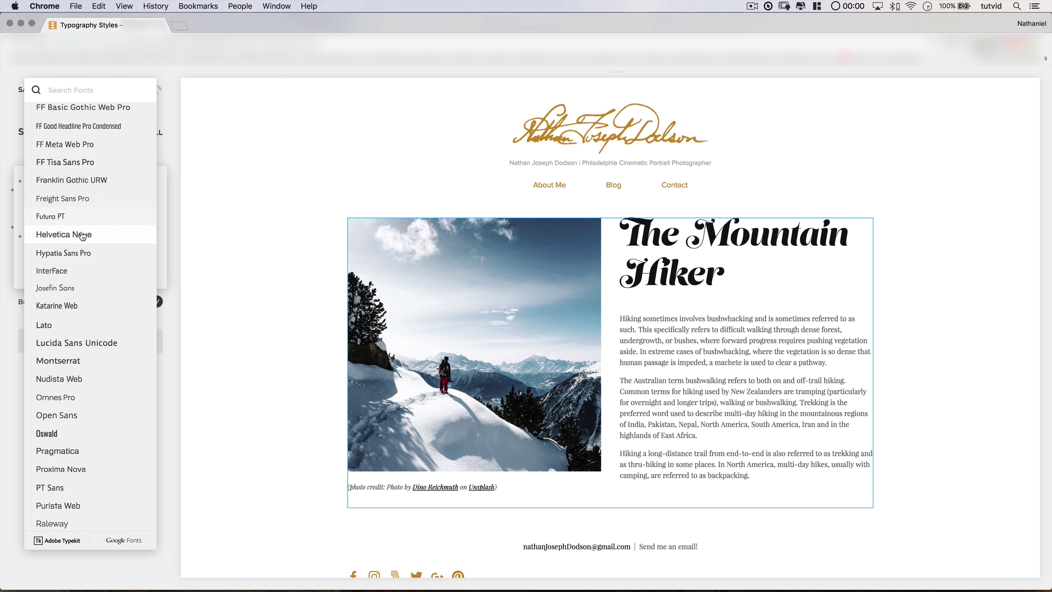
{"action": "left_click", "coordinate": [82, 235]}
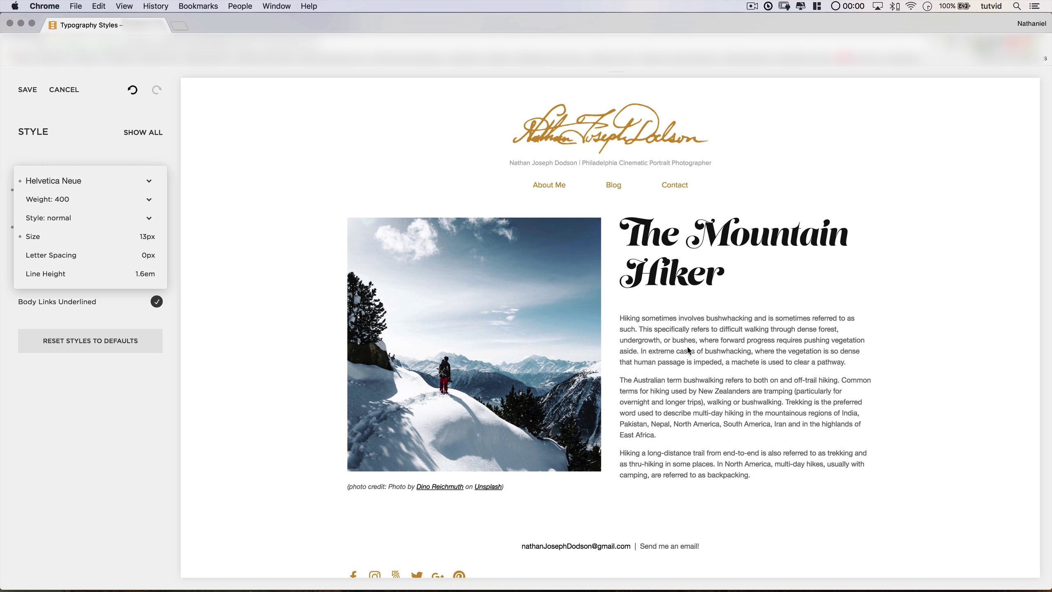
Step: Change the heading font to Merriweather
{"action": "left_click", "coordinate": [133, 407]}
{"action": "left_click", "coordinate": [55, 192]}
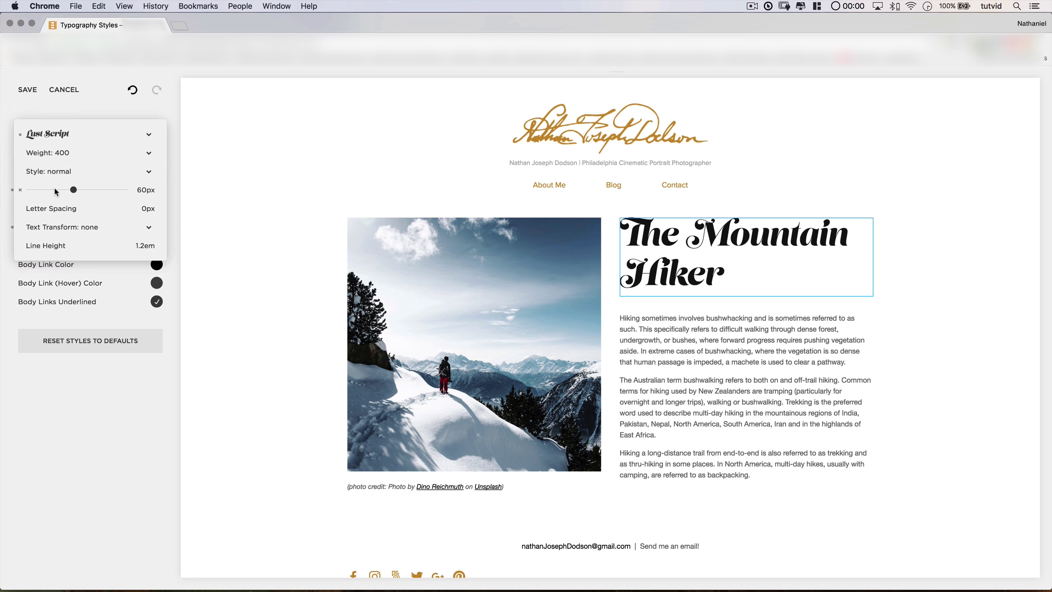
{"action": "left_click", "coordinate": [58, 134]}
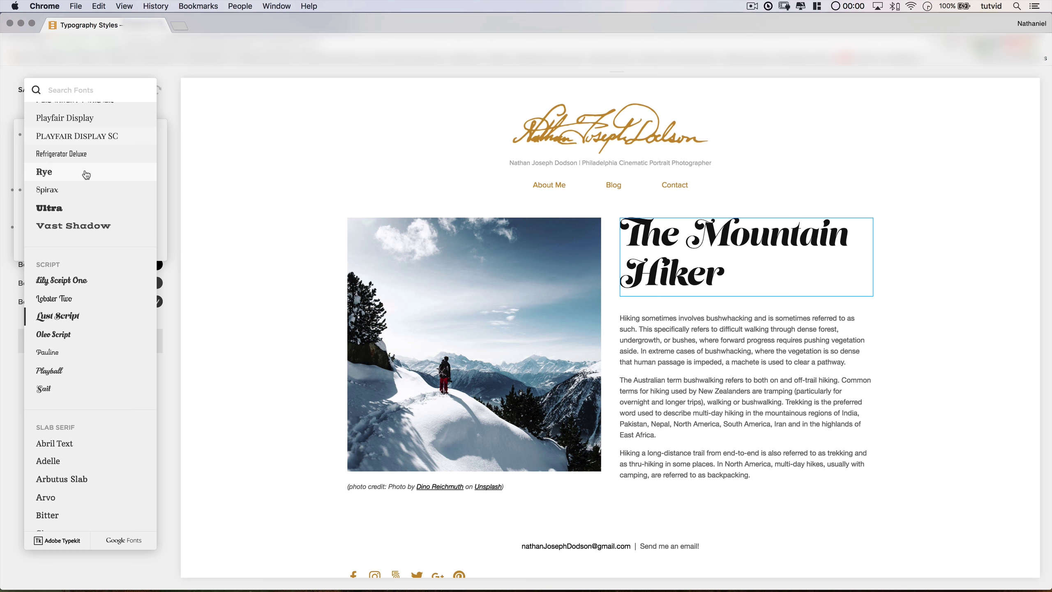
{"action": "scroll", "coordinate": [87, 175], "scroll_direction": "up", "scroll_amount": 15}
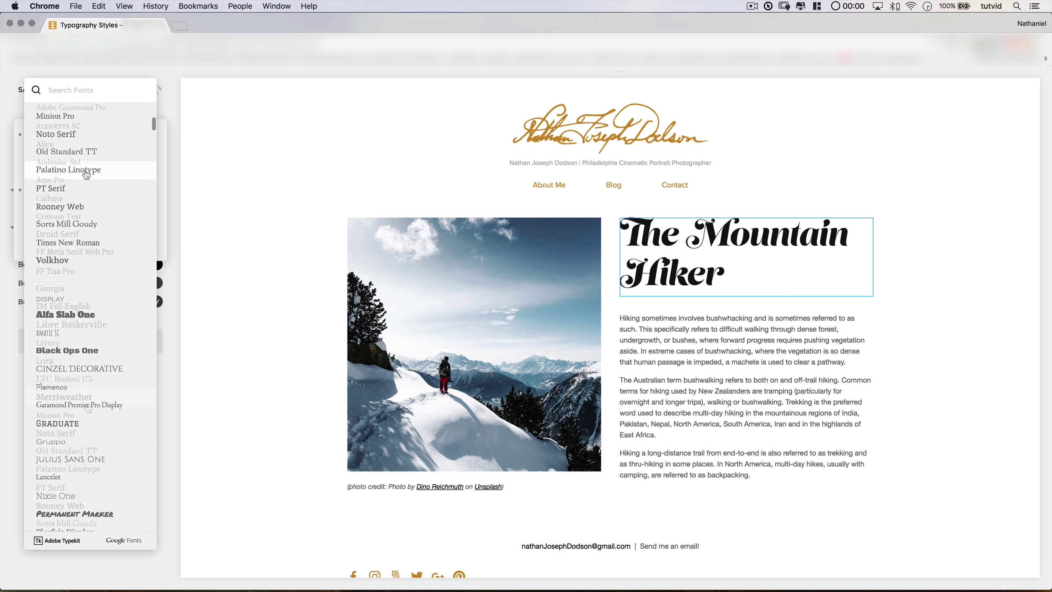
{"action": "left_click", "coordinate": [83, 399]}
{"action": "left_click", "coordinate": [158, 215]}
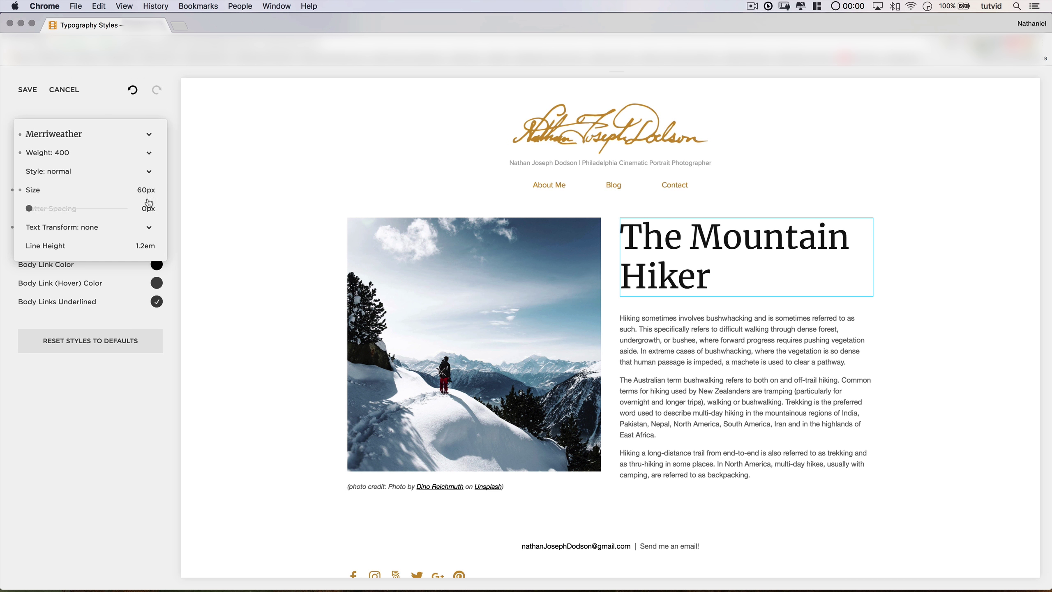
Step: Set the Merriweather heading to 45px, uppercase, weight 900
{"action": "left_click", "coordinate": [135, 190]}
{"action": "type", "text": "45"}
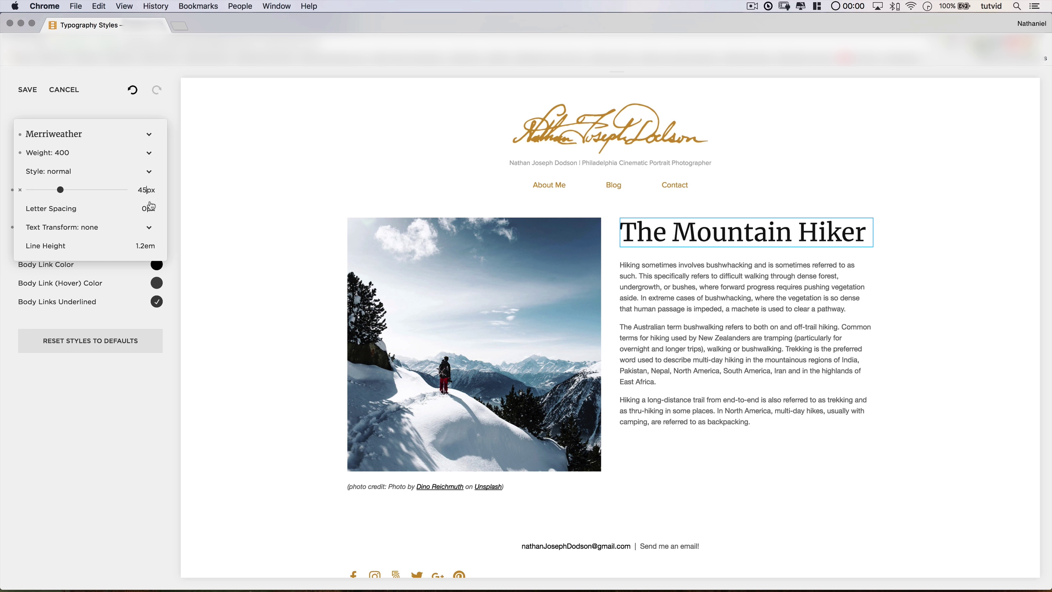
{"action": "left_click", "coordinate": [94, 234]}
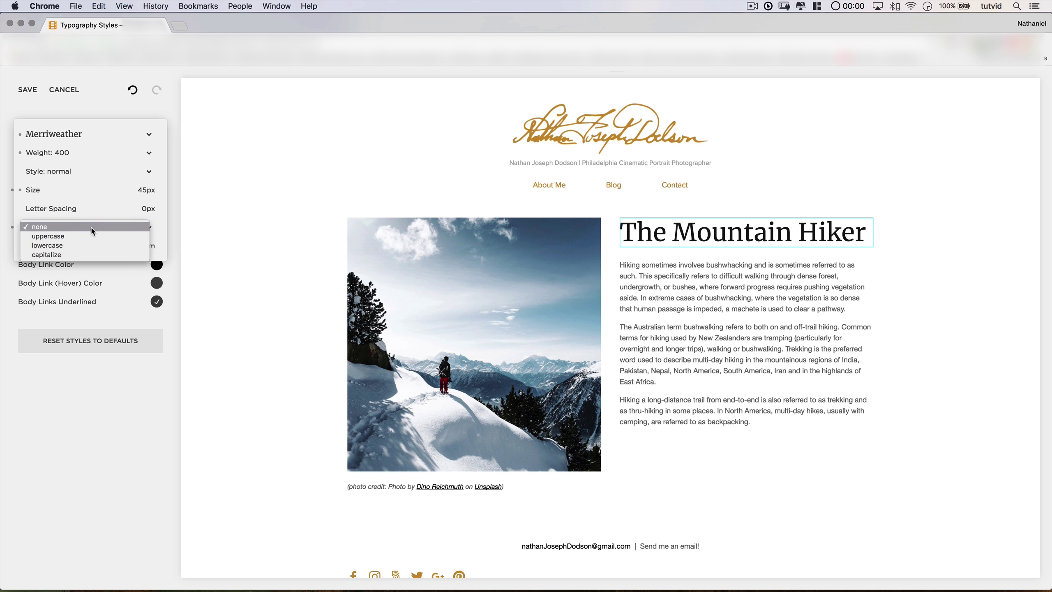
{"action": "left_click", "coordinate": [70, 239]}
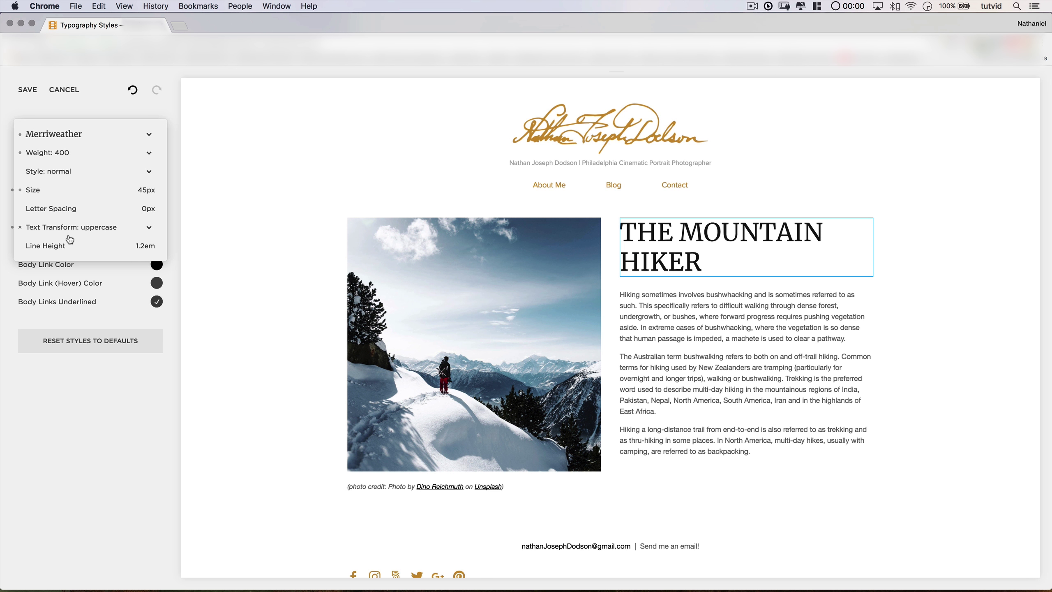
{"action": "left_click", "coordinate": [73, 152]}
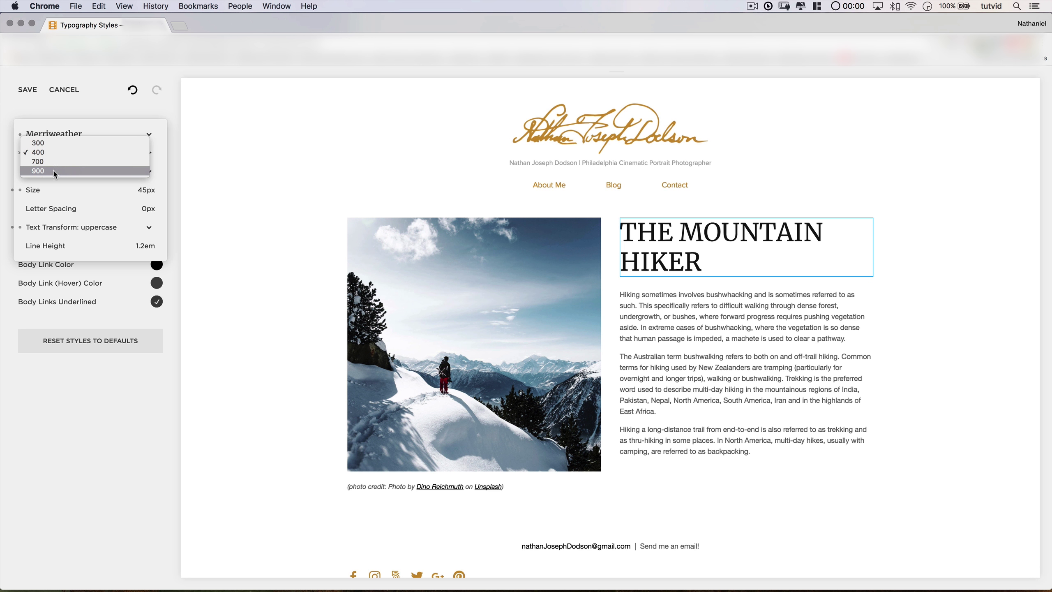
{"action": "left_click", "coordinate": [41, 171]}
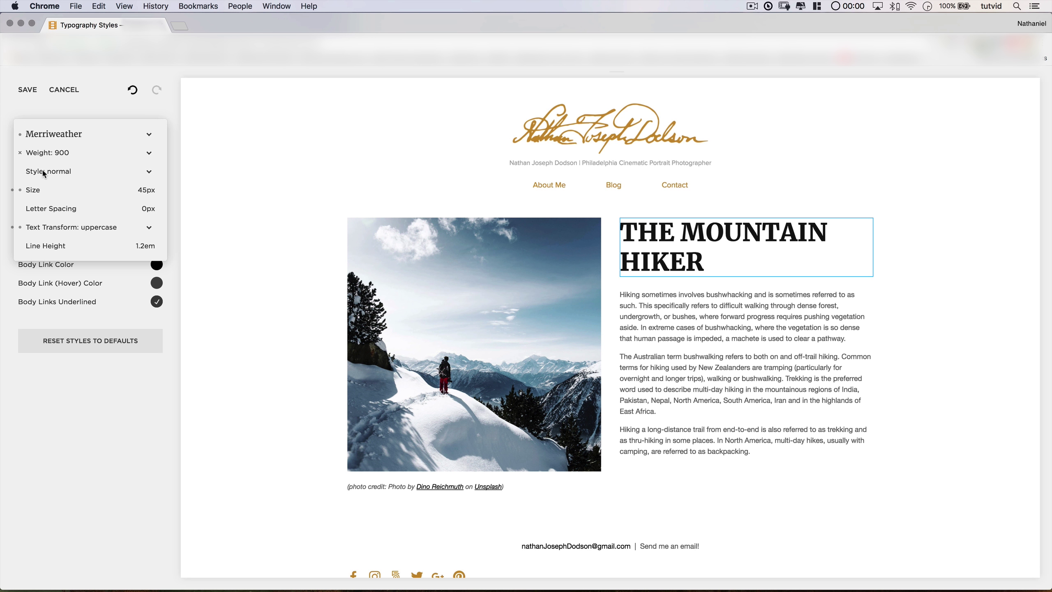
{"action": "left_click", "coordinate": [97, 456]}
{"action": "left_click", "coordinate": [63, 229]}
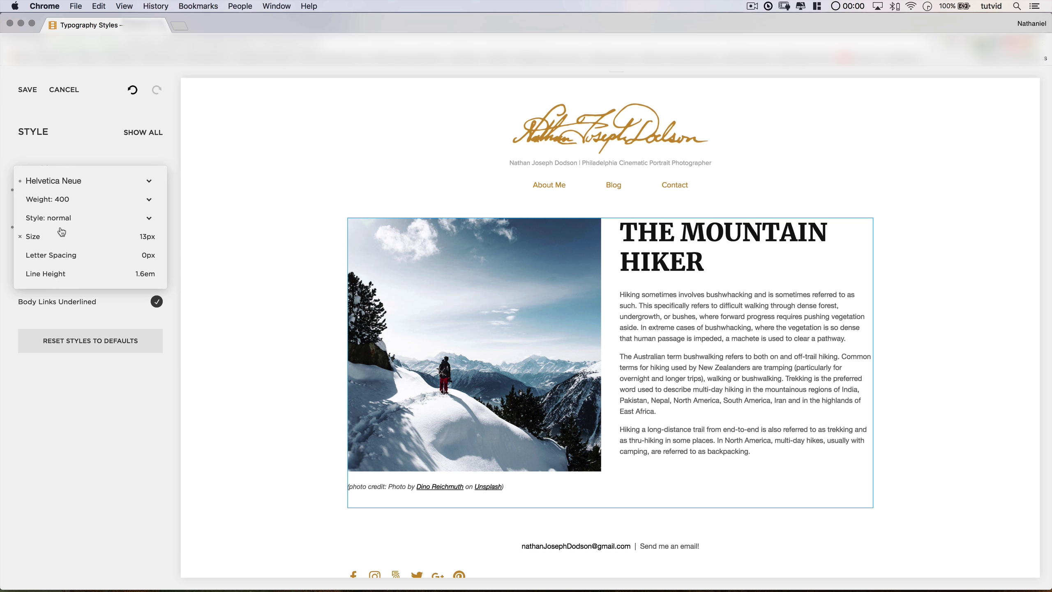
Step: Switch the body paragraphs to Merriweather, size 12px, letter spacing 0.3px
{"action": "left_click", "coordinate": [62, 183]}
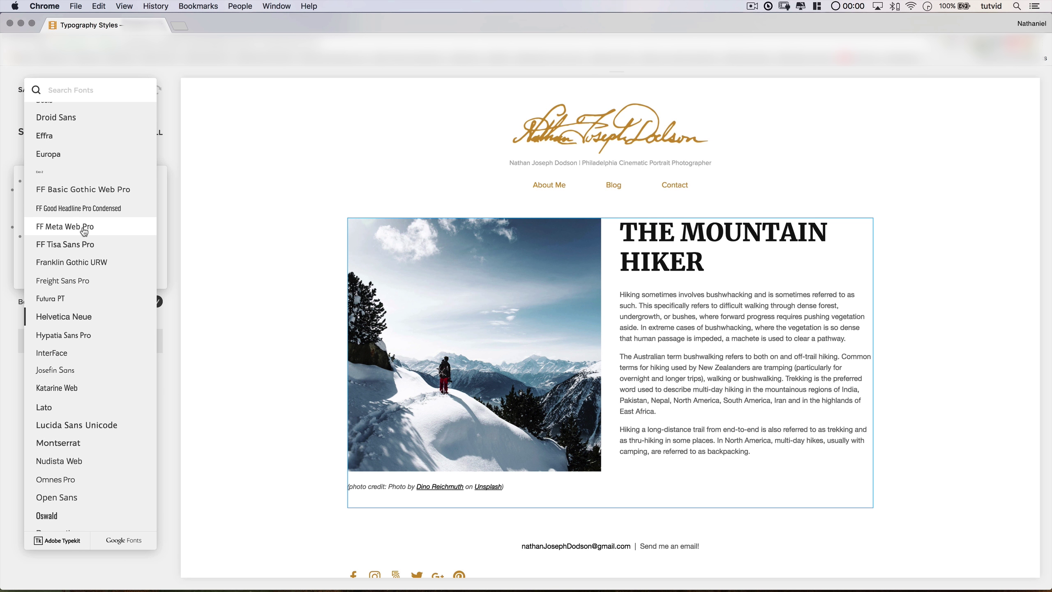
{"action": "scroll", "coordinate": [85, 233], "scroll_direction": "up", "scroll_amount": 10}
{"action": "left_click", "coordinate": [62, 146]}
{"action": "left_click", "coordinate": [164, 219]}
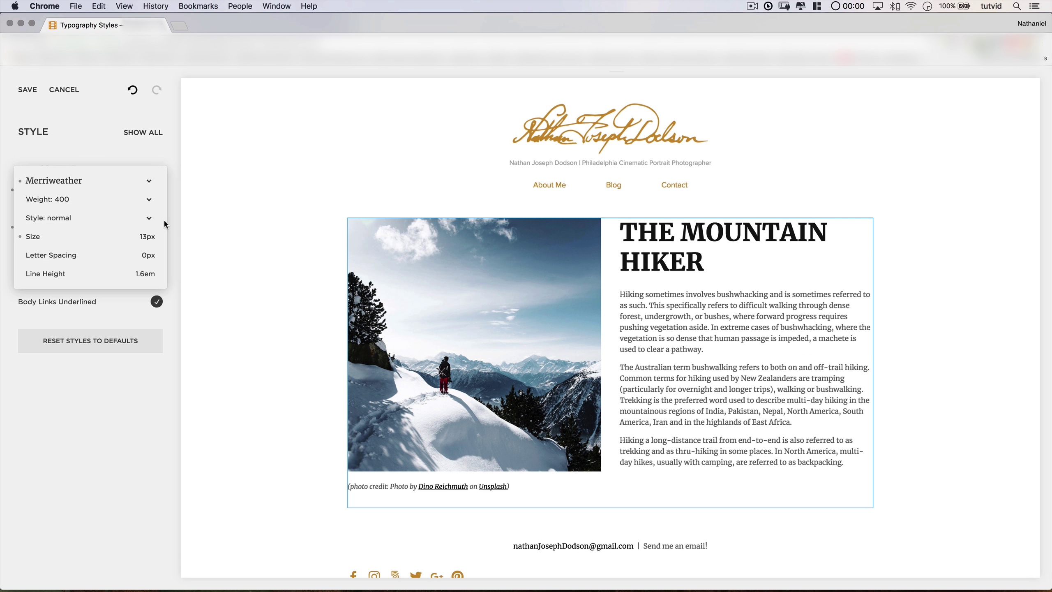
{"action": "mouse_move", "coordinate": [148, 241]}
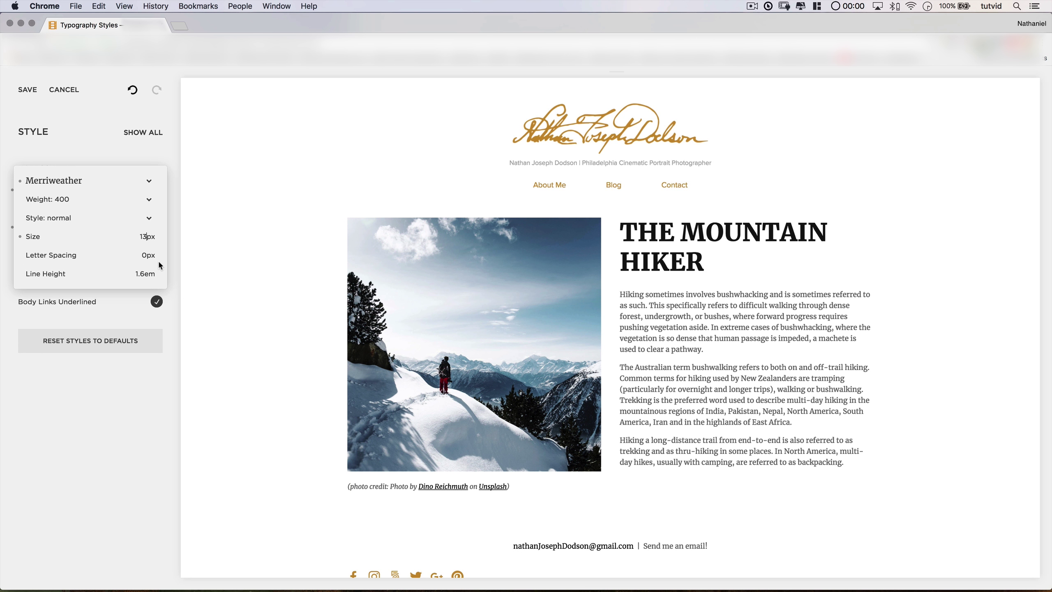
{"action": "key", "text": "Down"}
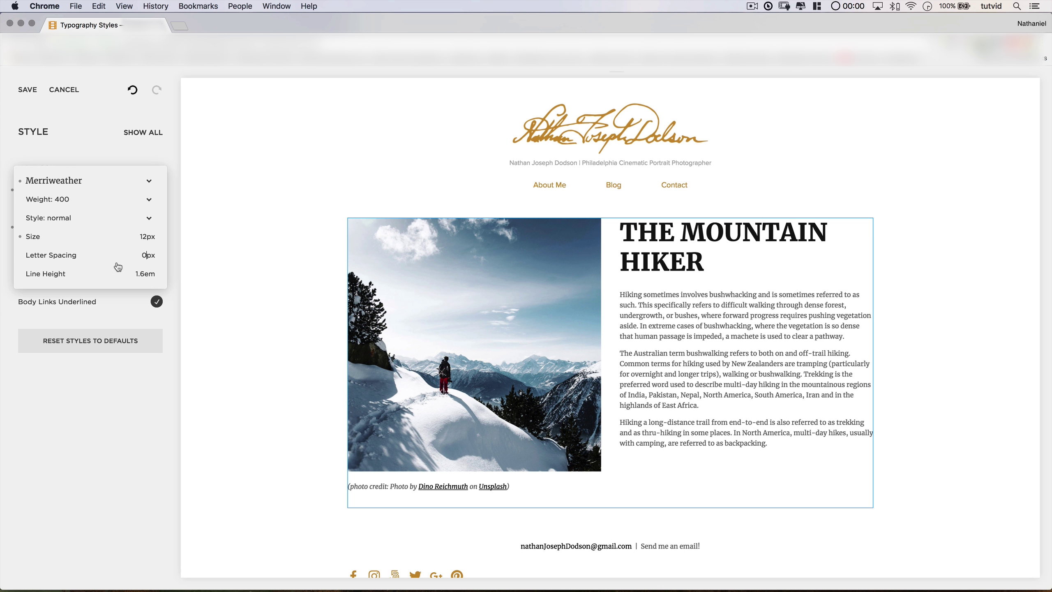
{"action": "left_click", "coordinate": [146, 255]}
{"action": "type", "text": ".3"}
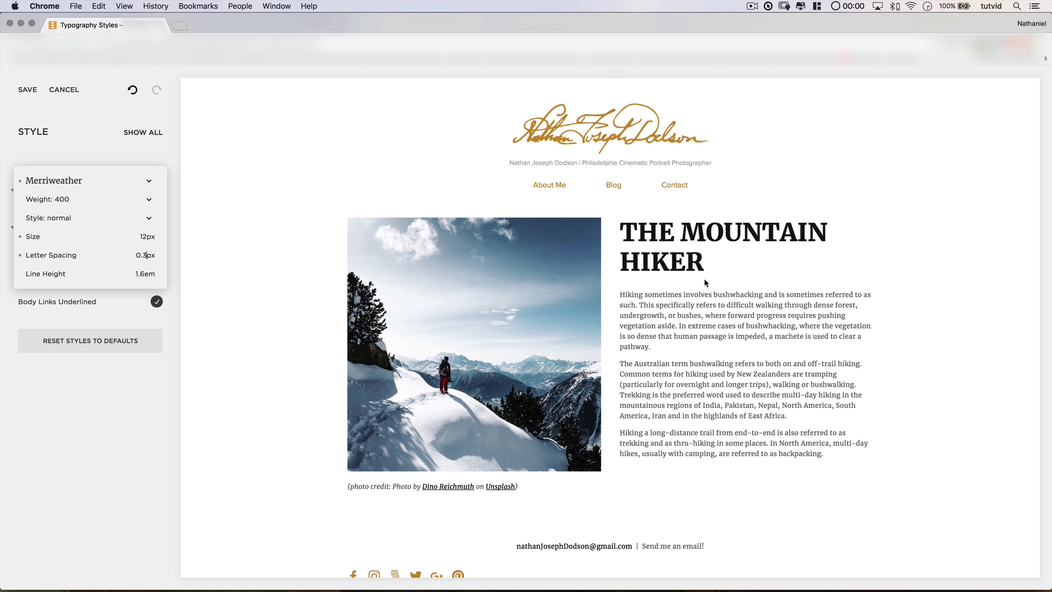
{"action": "left_click", "coordinate": [121, 408]}
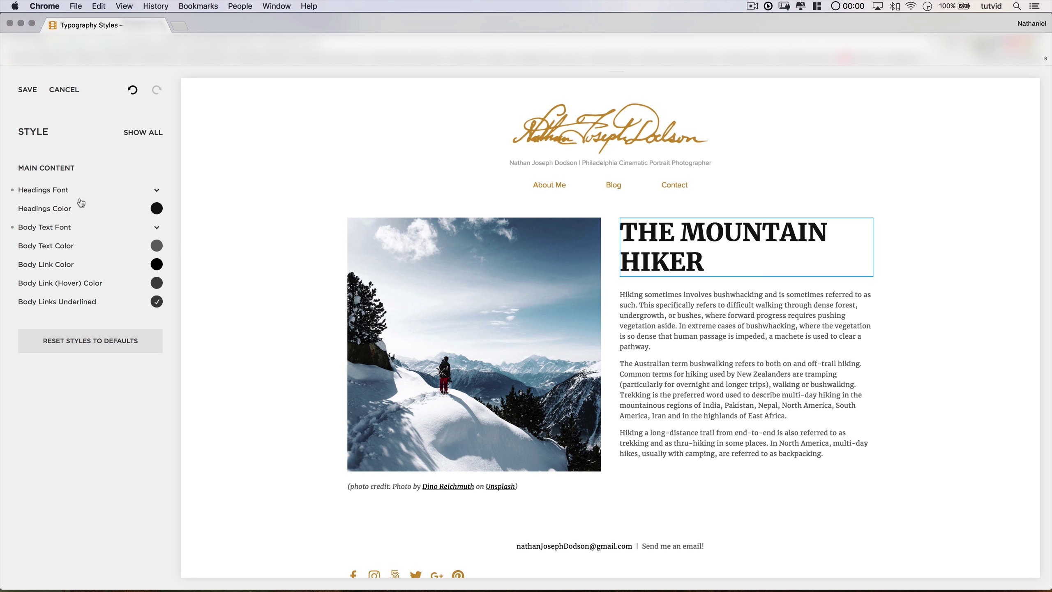
Step: Change the heading font to Ambroise Std with weight 600
{"action": "left_click", "coordinate": [68, 190]}
{"action": "left_click", "coordinate": [62, 134]}
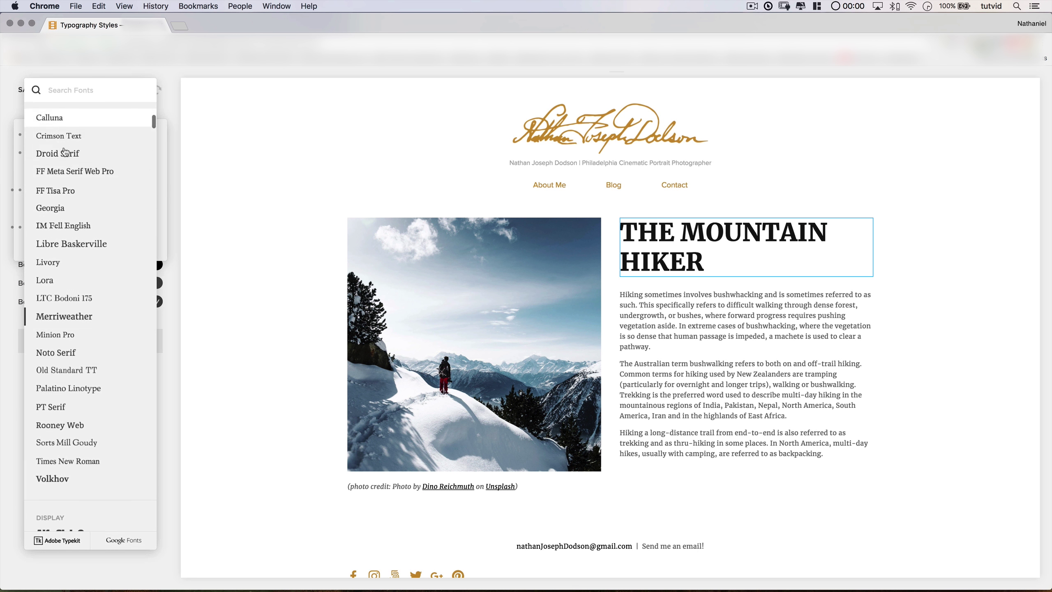
{"action": "scroll", "coordinate": [96, 257], "scroll_direction": "up", "scroll_amount": 5}
{"action": "scroll", "coordinate": [96, 257], "scroll_direction": "up", "scroll_amount": 3}
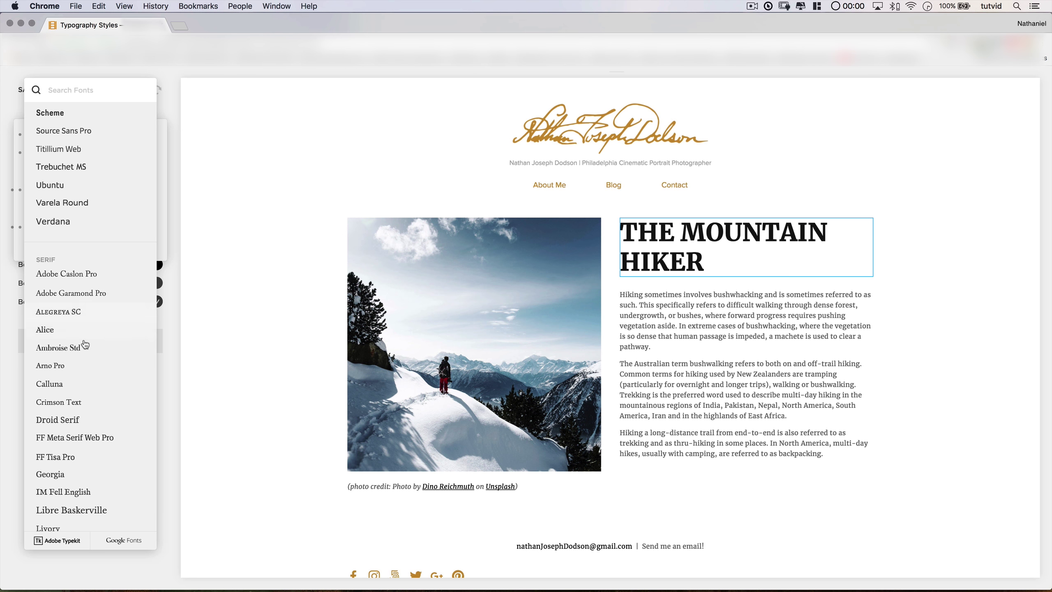
{"action": "left_click", "coordinate": [60, 350]}
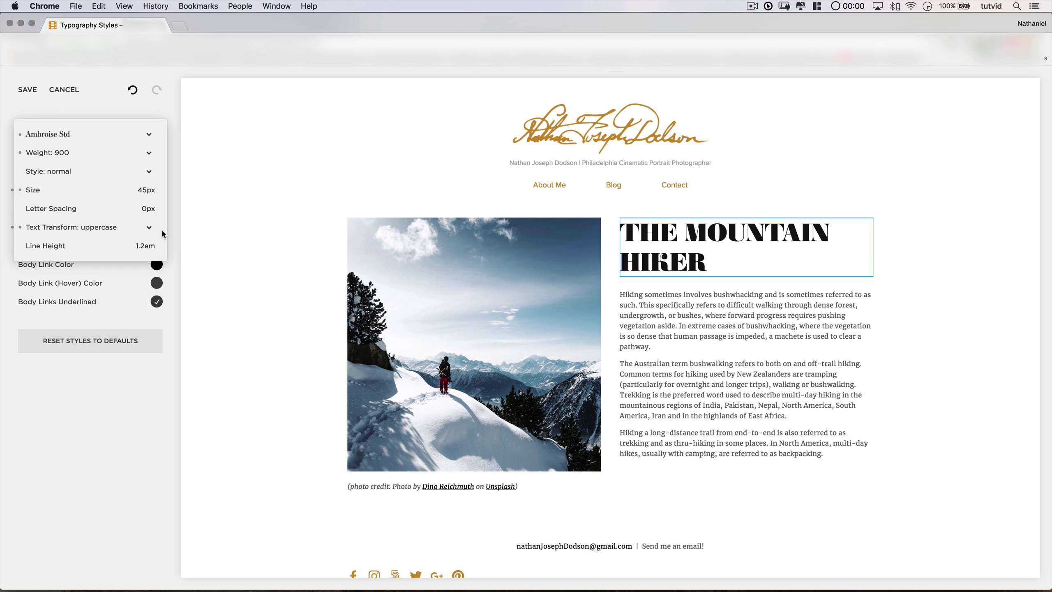
{"action": "left_click", "coordinate": [68, 154]}
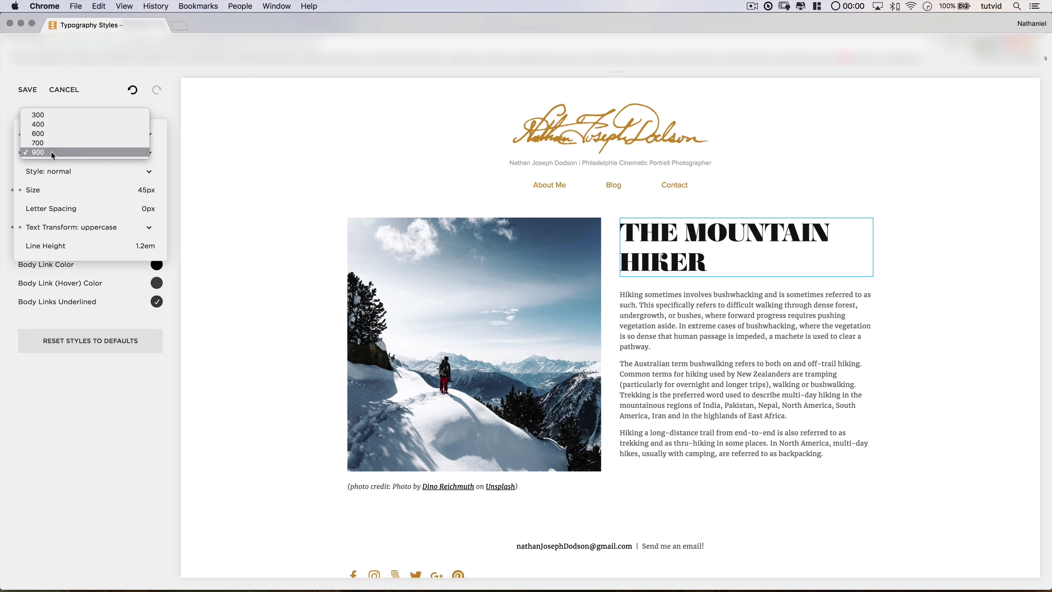
{"action": "left_click", "coordinate": [47, 139]}
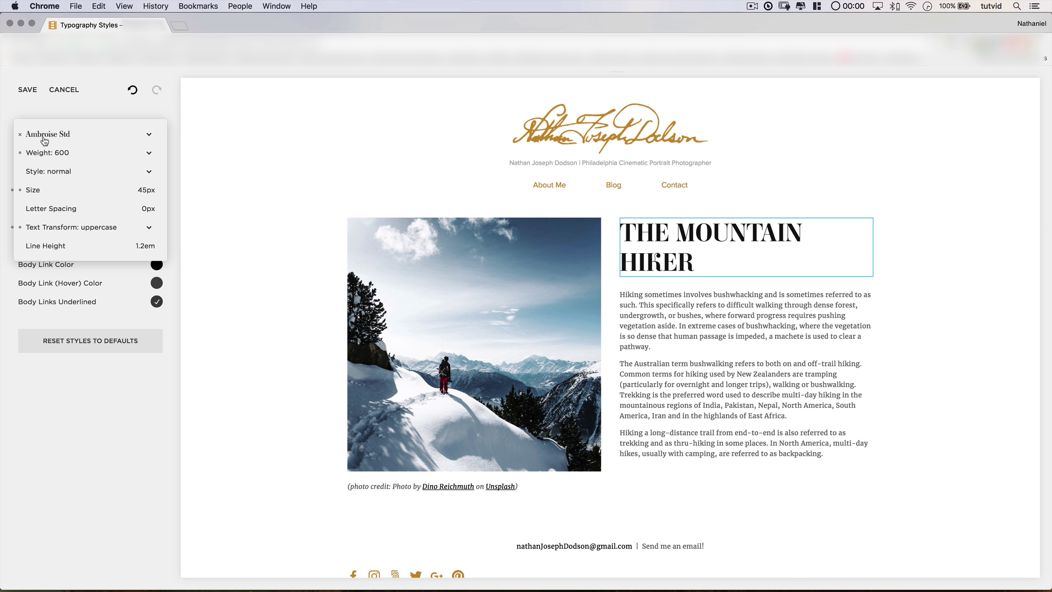
{"action": "left_click", "coordinate": [74, 229]}
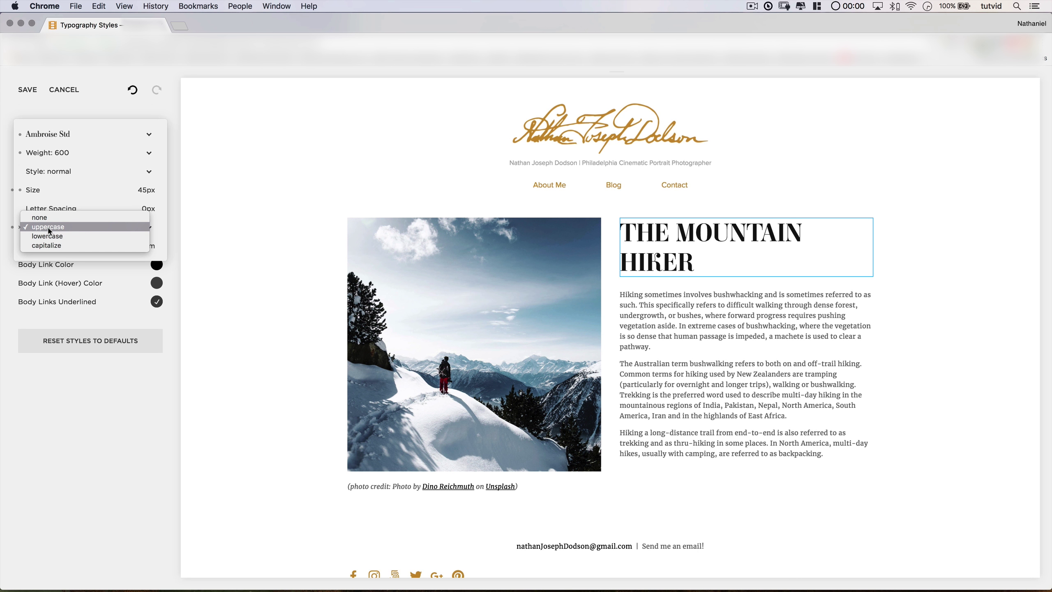
Step: Keep the heading uppercase, then make the body text font Alegreya SC
{"action": "left_click", "coordinate": [62, 228]}
{"action": "left_click", "coordinate": [110, 423]}
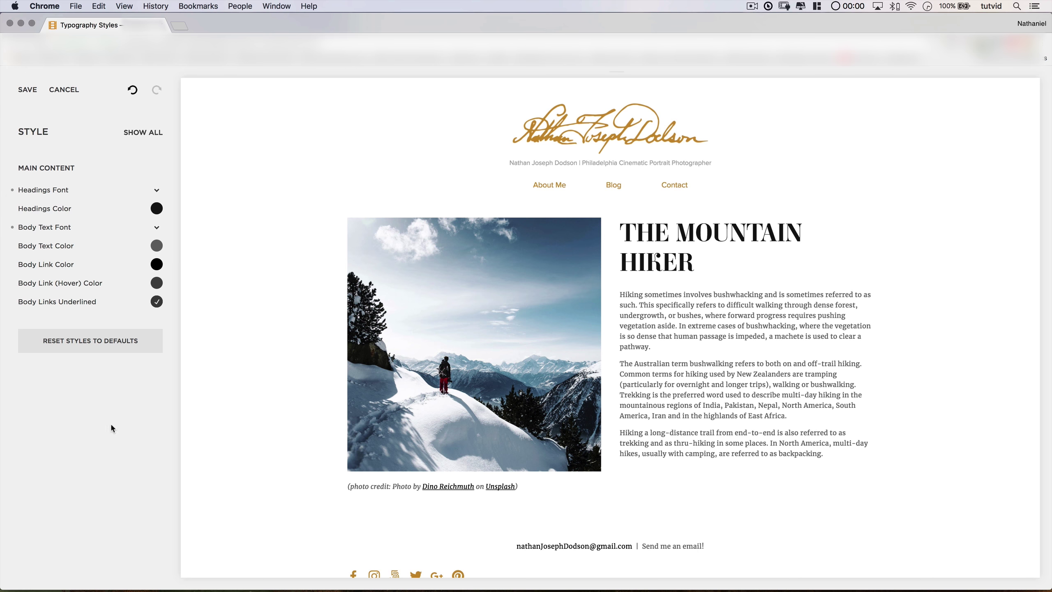
{"action": "left_click", "coordinate": [58, 229]}
{"action": "left_click", "coordinate": [53, 182]}
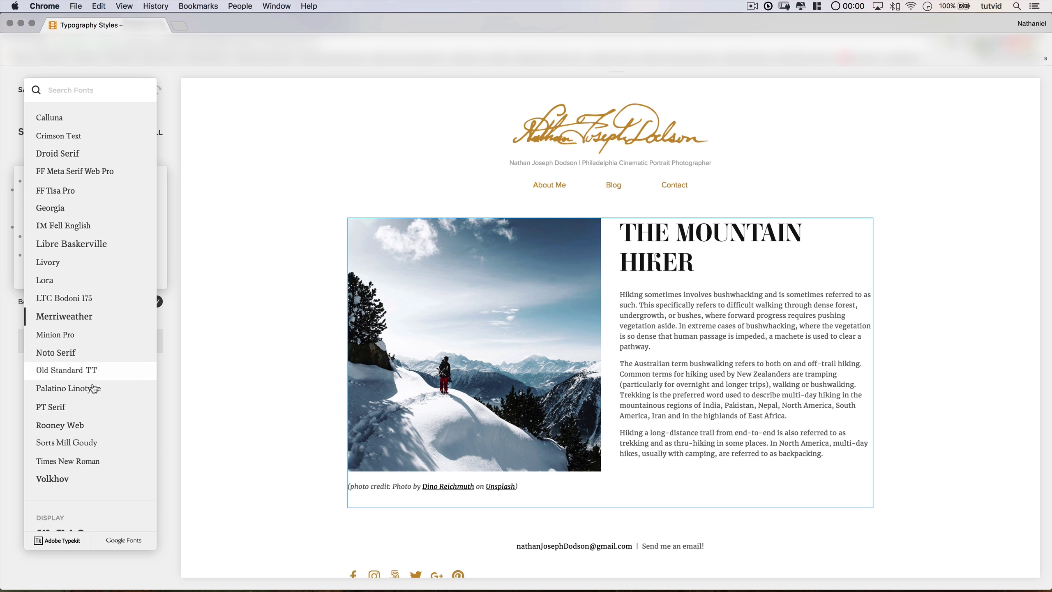
{"action": "scroll", "coordinate": [83, 374], "scroll_direction": "up", "scroll_amount": 5}
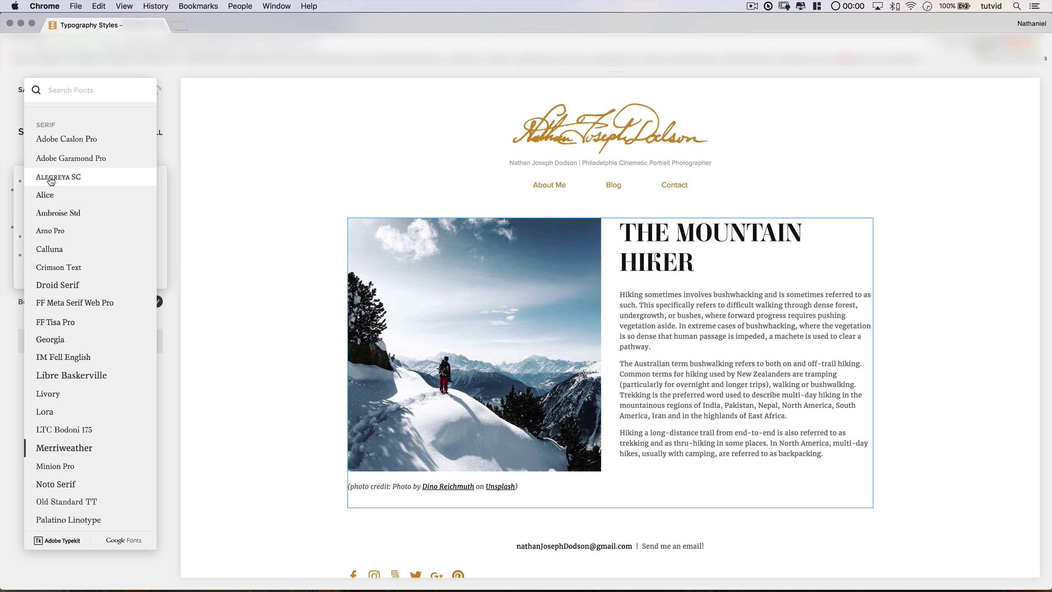
{"action": "left_click", "coordinate": [52, 180]}
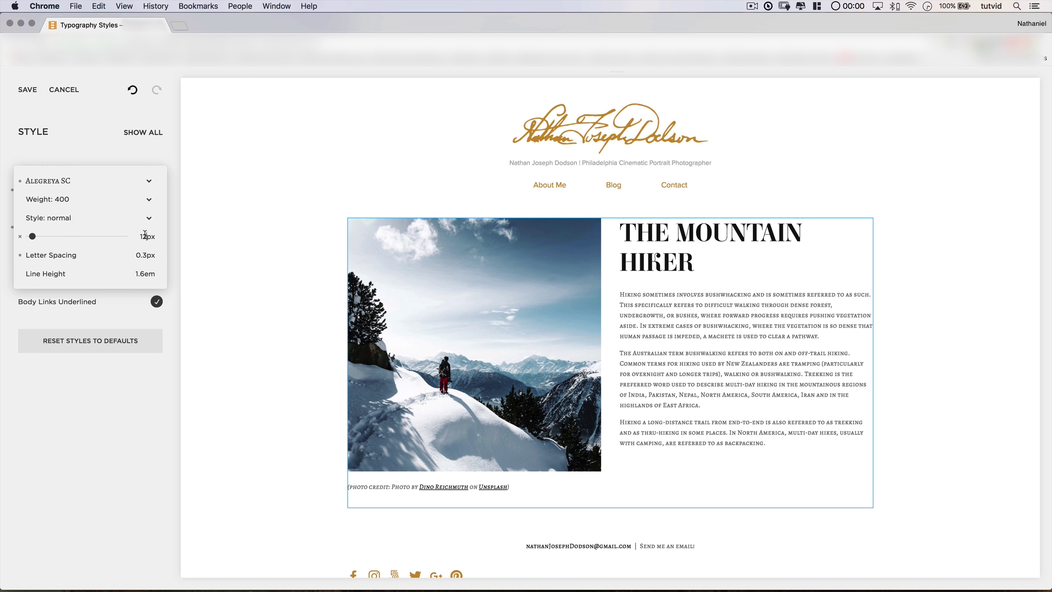
Step: Set the Alegreya SC body text to 14px with 0px letter spacing
{"action": "left_click", "coordinate": [145, 236]}
{"action": "key", "text": "Up"}
{"action": "key", "text": "Up"}
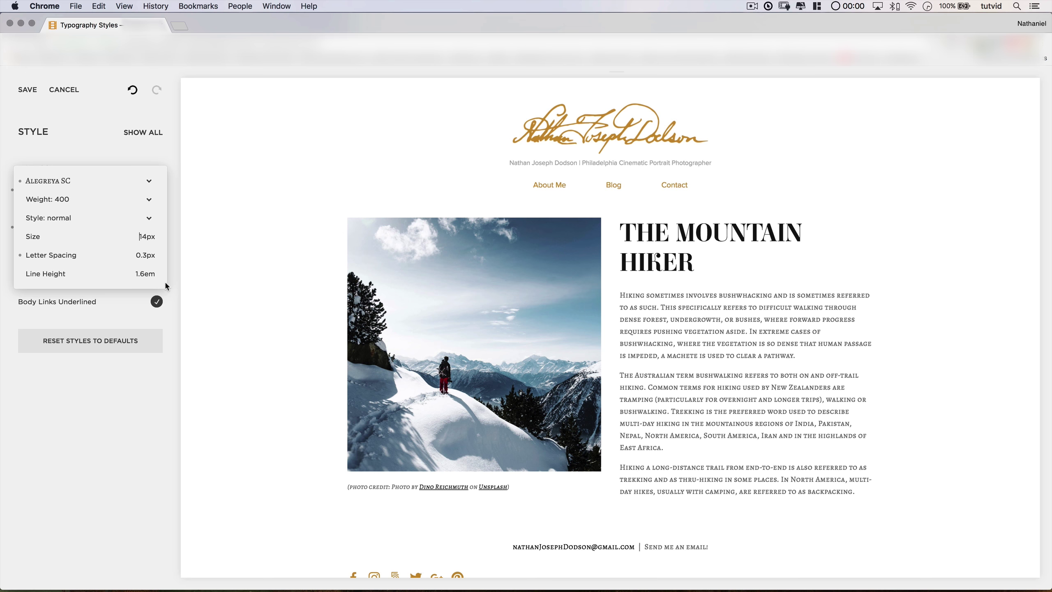
{"action": "key", "text": "Tab"}
{"action": "key", "text": "Down"}
{"action": "key", "text": "Down"}
{"action": "key", "text": "Down"}
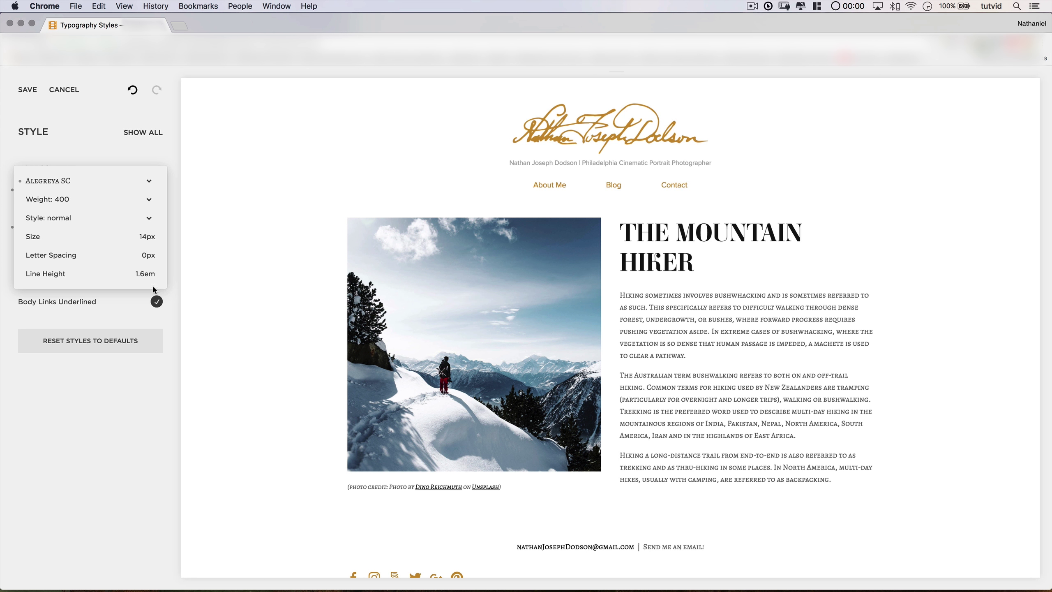
{"action": "left_click", "coordinate": [115, 443]}
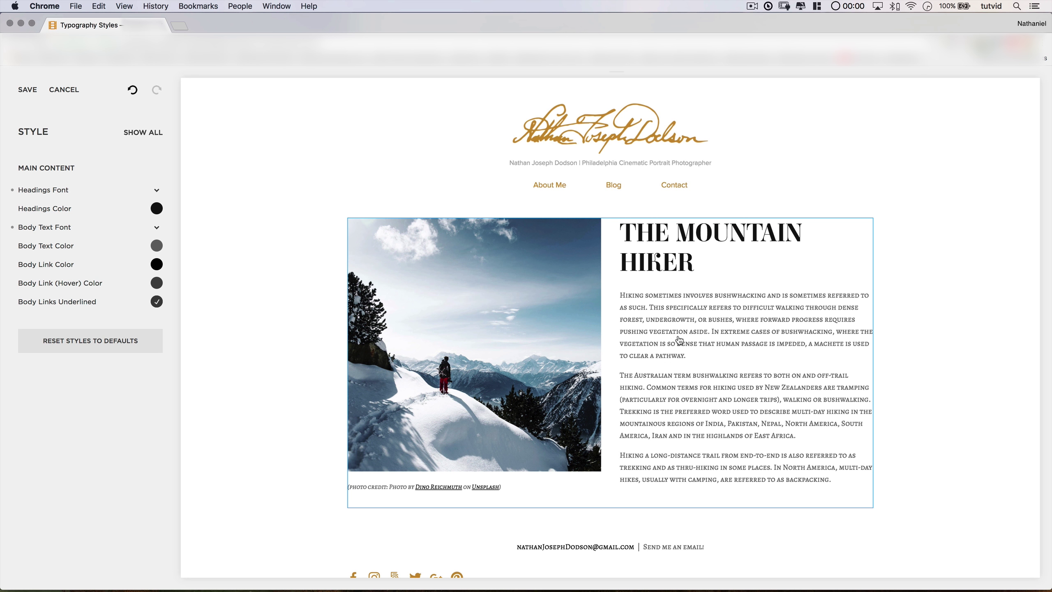
Step: Replace the Alegreya SC body font with Alegreya Sans
{"action": "left_click", "coordinate": [65, 229]}
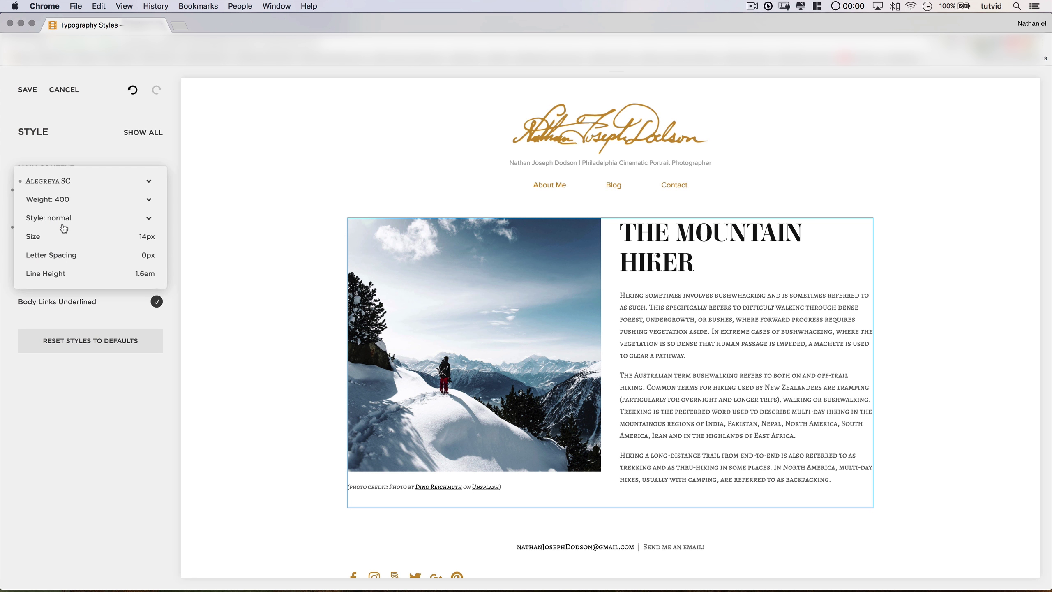
{"action": "left_click", "coordinate": [58, 187]}
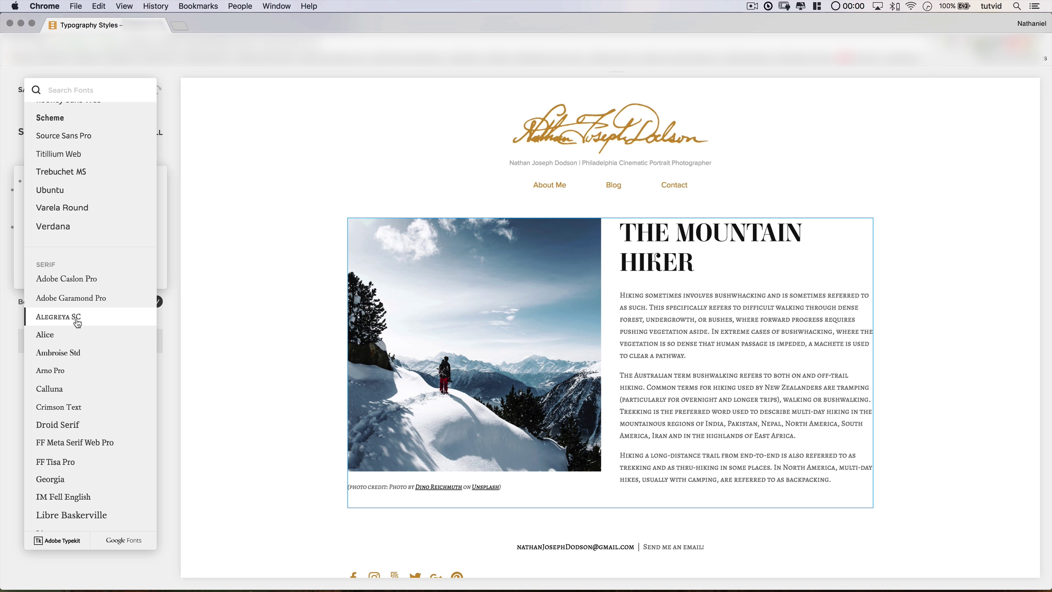
{"action": "scroll", "coordinate": [78, 245], "scroll_direction": "up", "scroll_amount": 5}
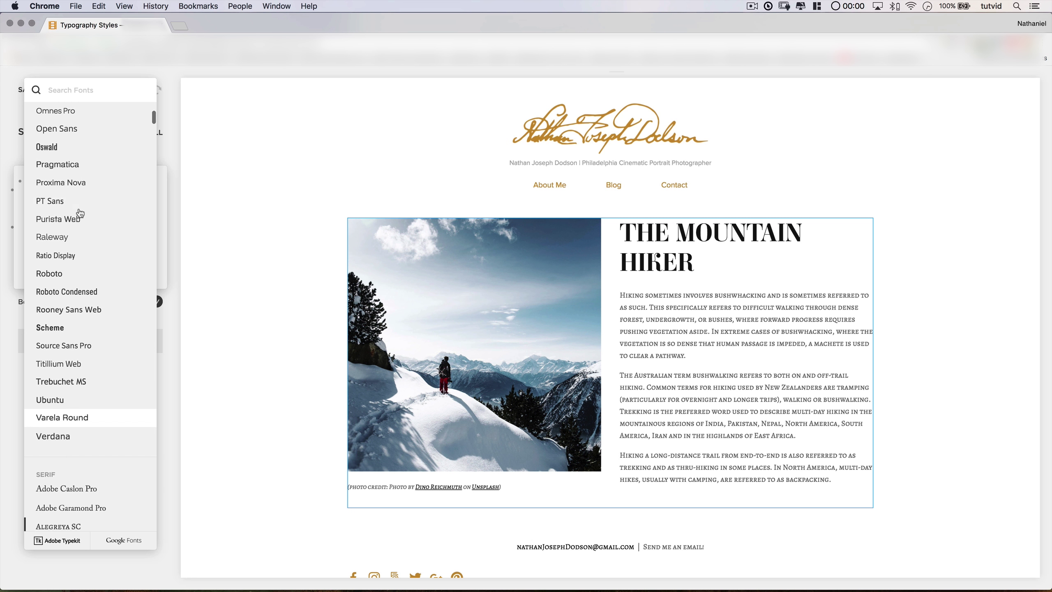
{"action": "scroll", "coordinate": [81, 213], "scroll_direction": "up", "scroll_amount": 15}
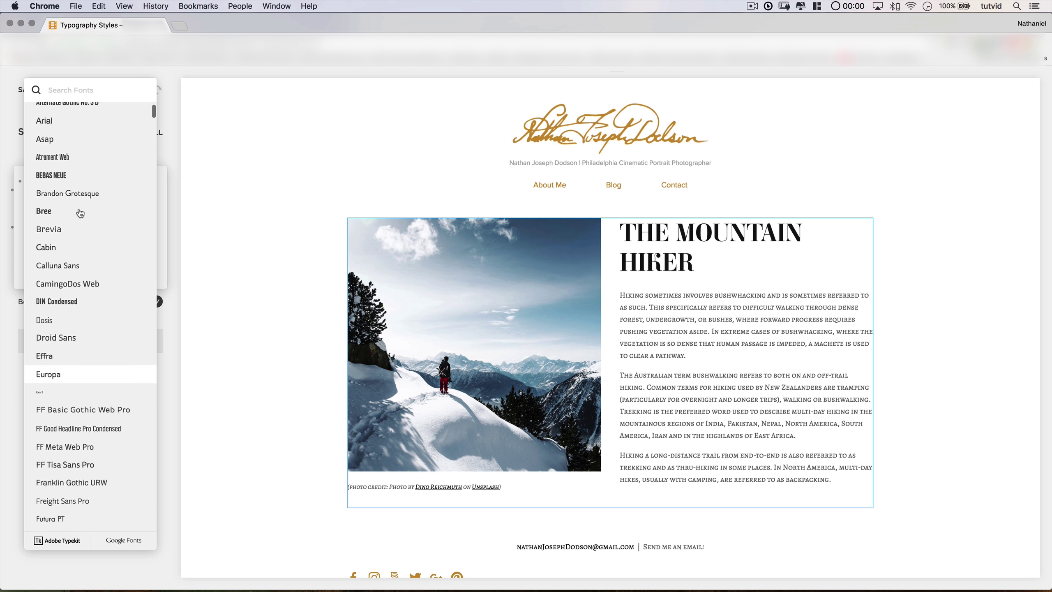
{"action": "scroll", "coordinate": [81, 212], "scroll_direction": "up", "scroll_amount": 4}
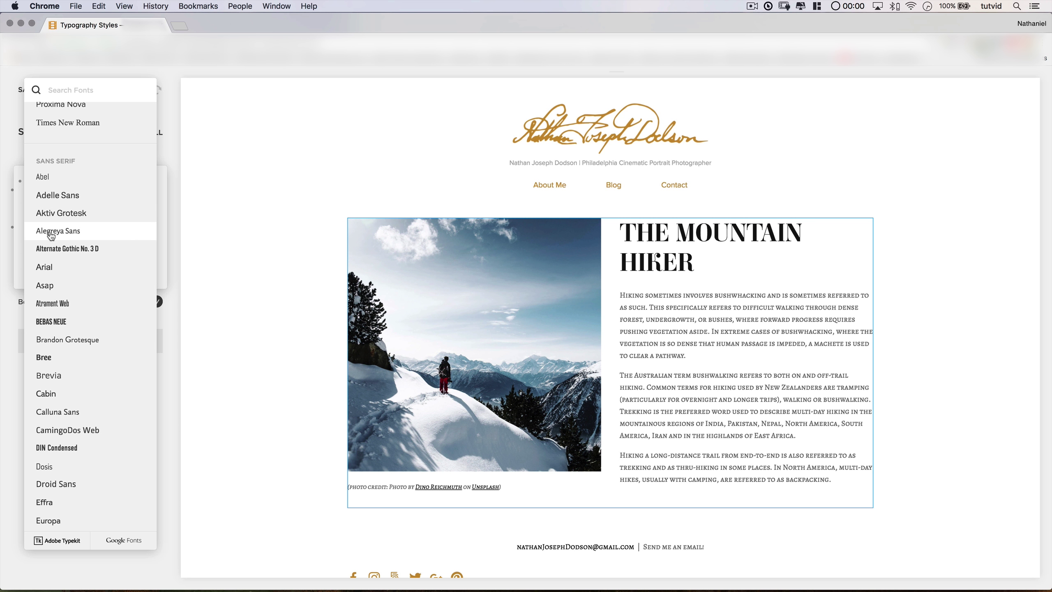
{"action": "left_click", "coordinate": [79, 232]}
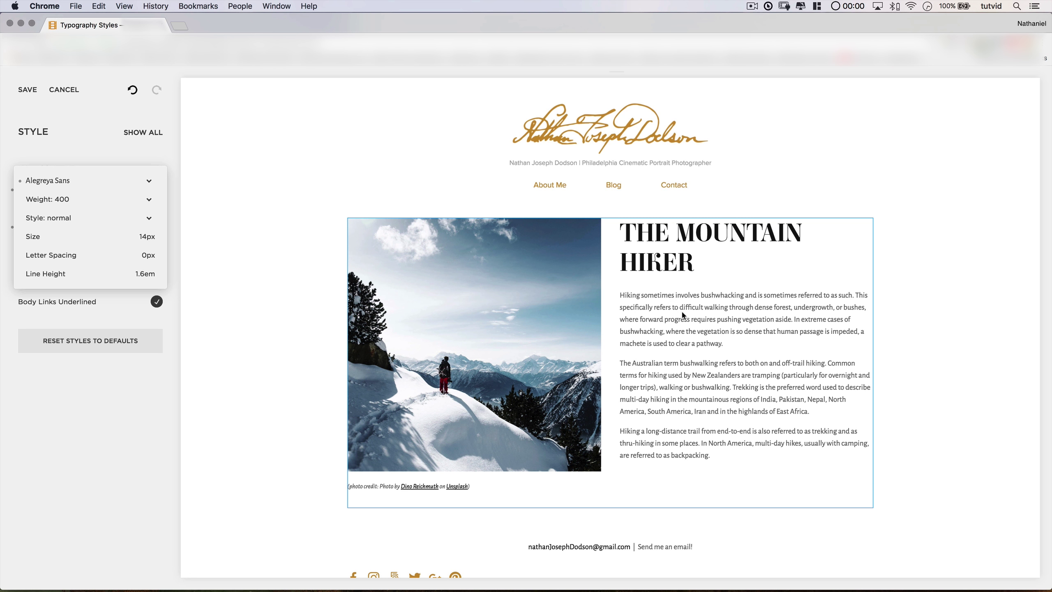
{"action": "left_click", "coordinate": [662, 338]}
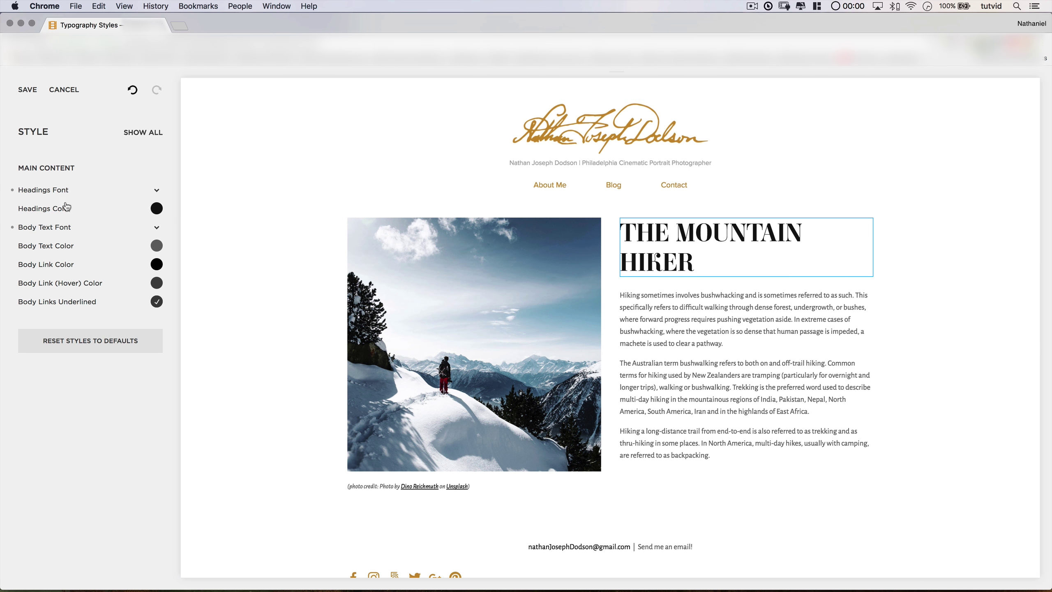
Step: Change the heading to Helvetica Neue at 50px, keeping weight 700
{"action": "left_click", "coordinate": [52, 192]}
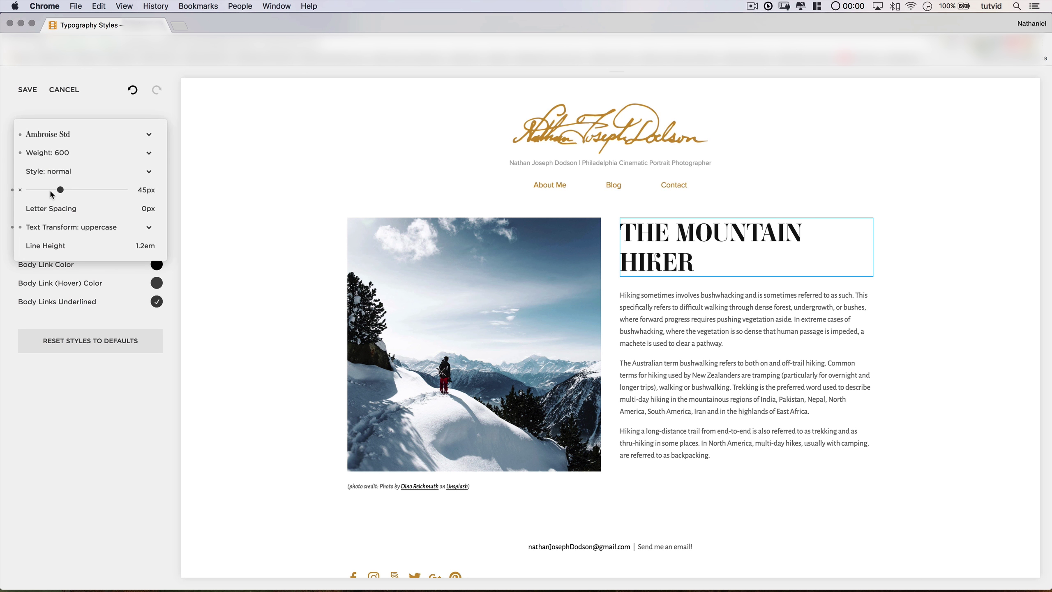
{"action": "left_click", "coordinate": [60, 141]}
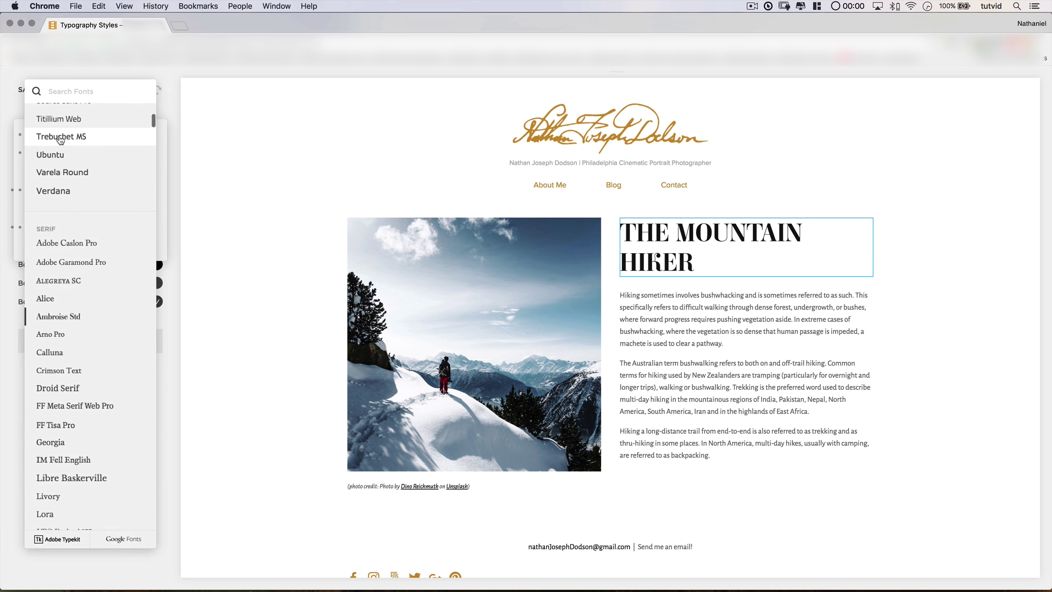
{"action": "scroll", "coordinate": [103, 405], "scroll_direction": "up", "scroll_amount": 15}
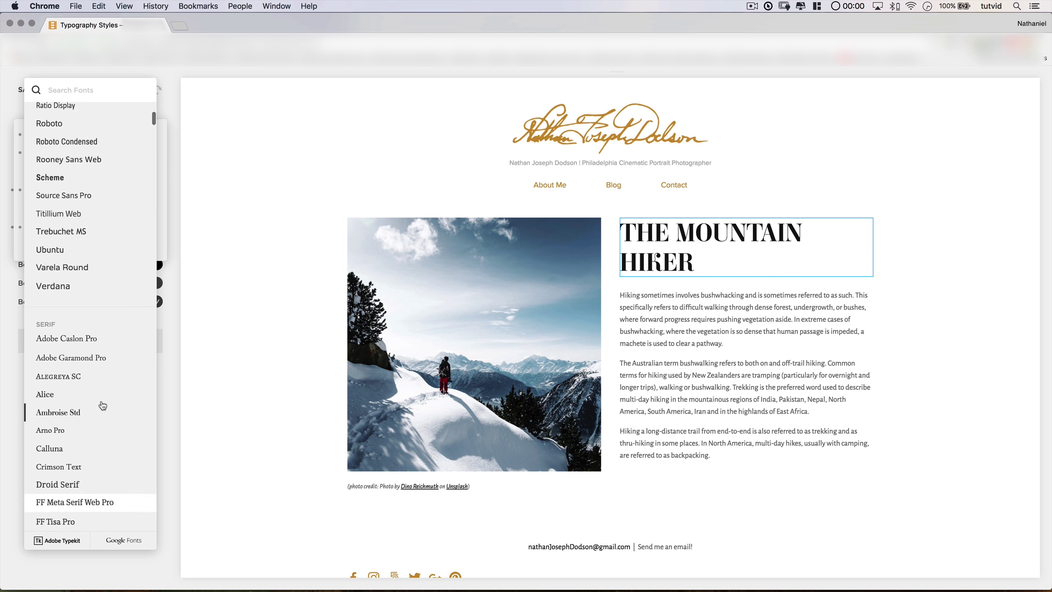
{"action": "scroll", "coordinate": [103, 404], "scroll_direction": "up", "scroll_amount": 3}
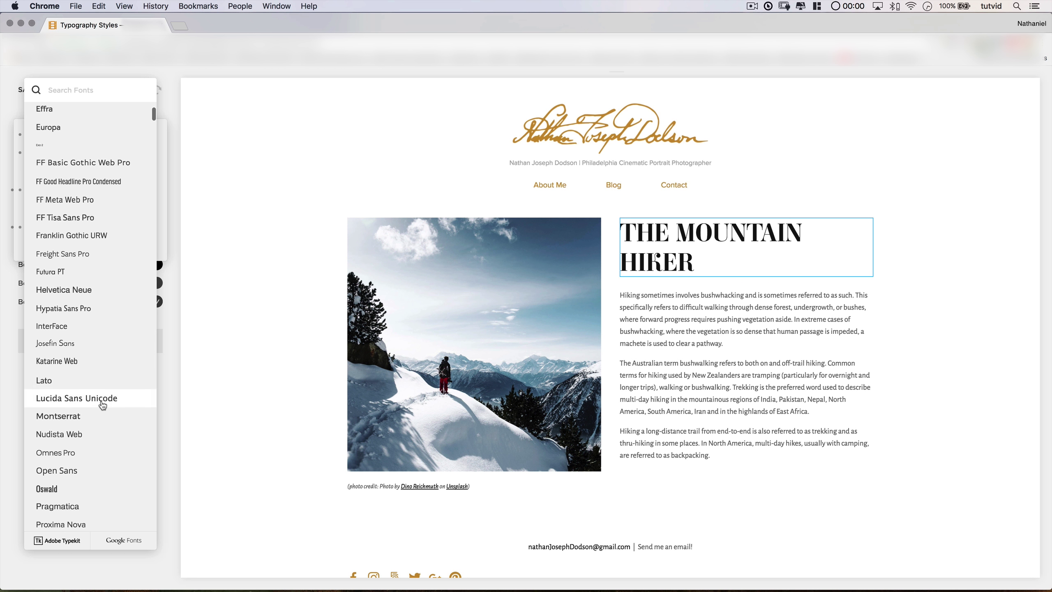
{"action": "left_click", "coordinate": [73, 292]}
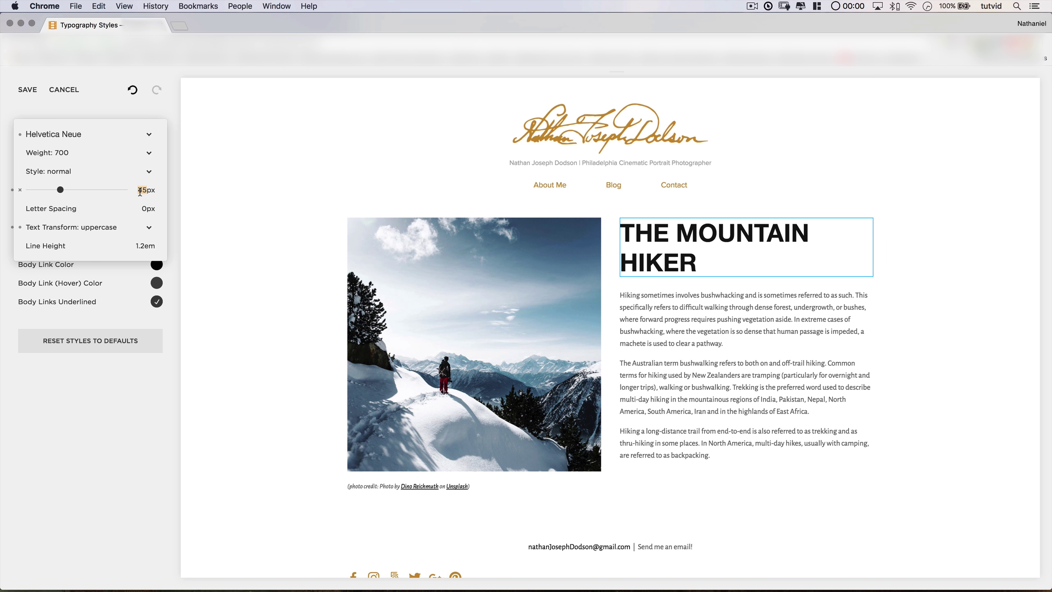
{"action": "type", "text": "50"}
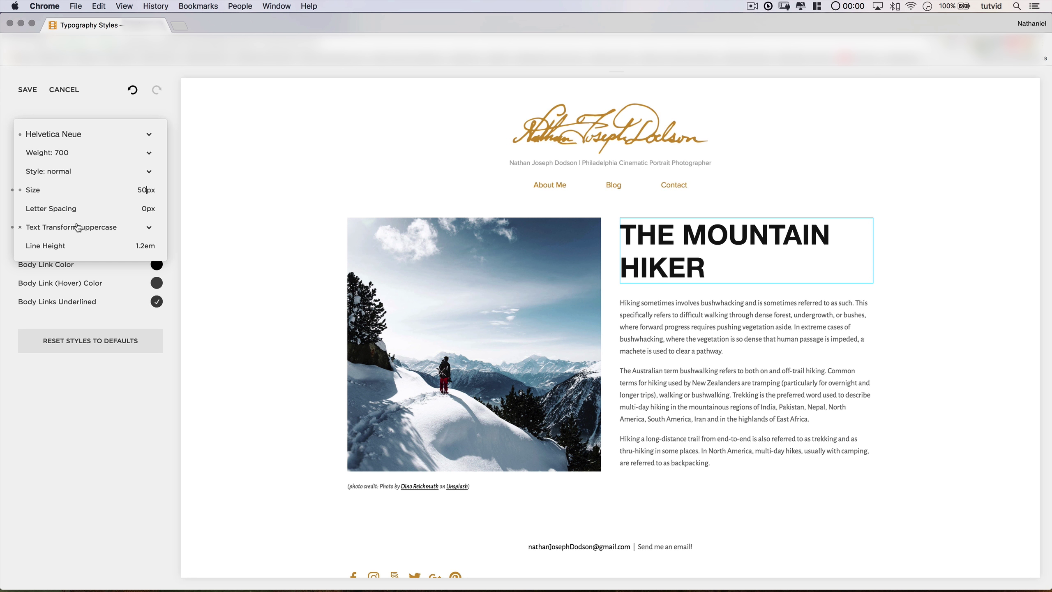
{"action": "left_click", "coordinate": [58, 152]}
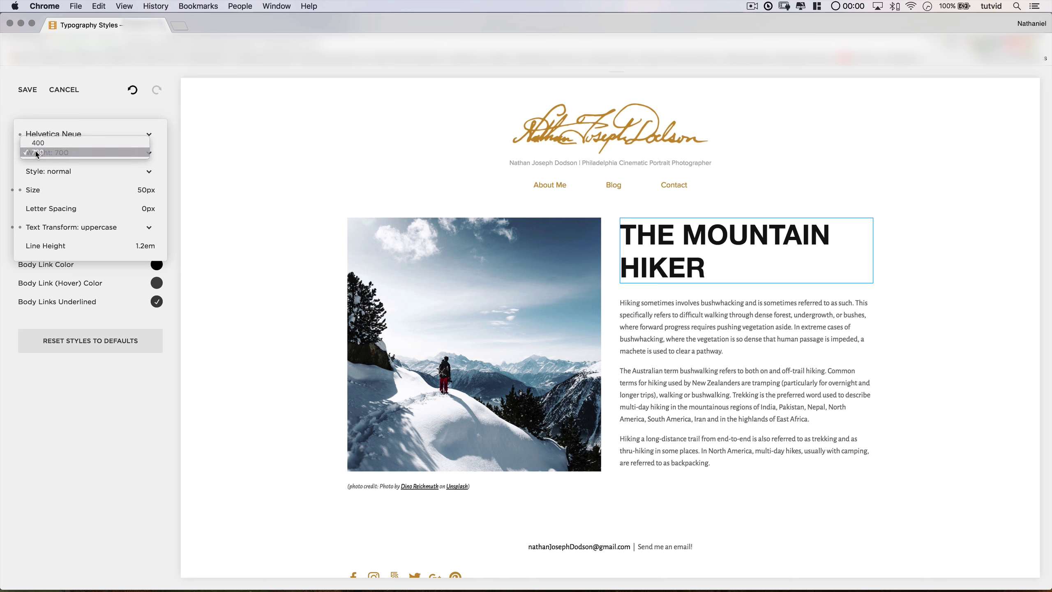
{"action": "left_click", "coordinate": [57, 157]}
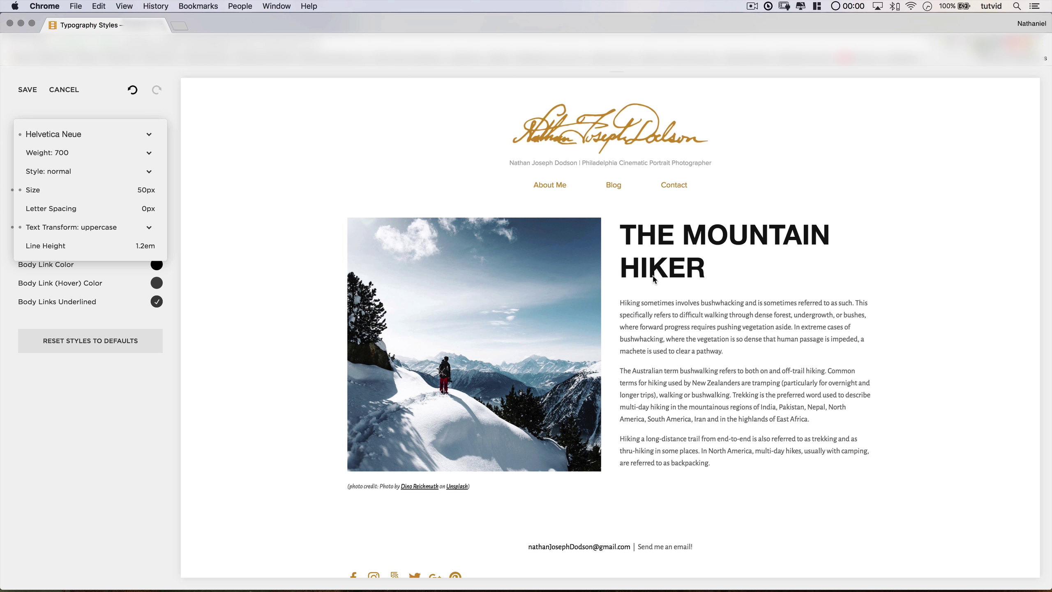
{"action": "key", "text": "Escape"}
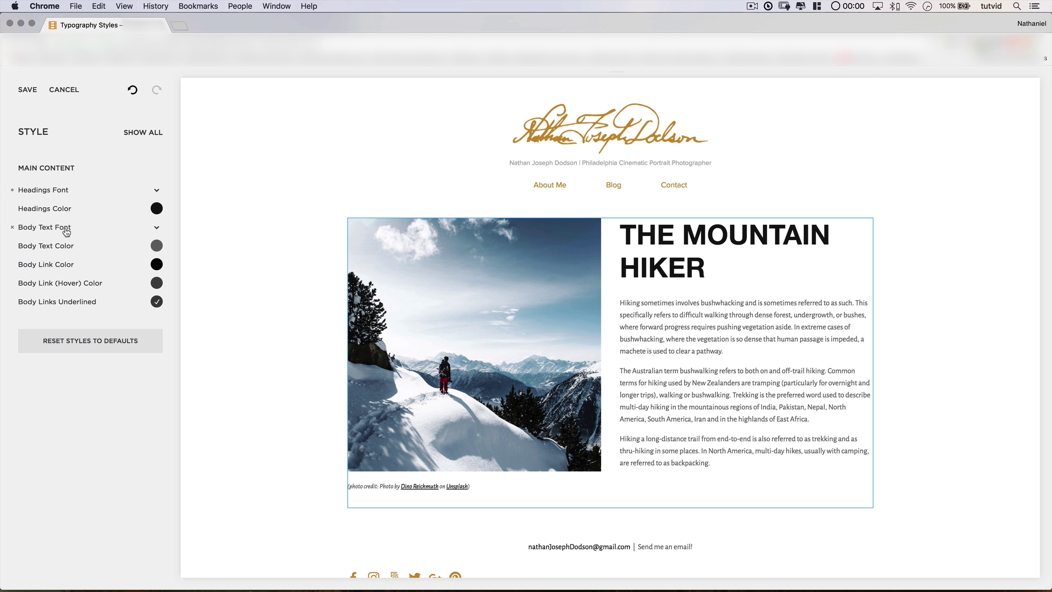
Step: Change the body paragraphs to the serif font Adobe Garamond Pro
{"action": "left_click", "coordinate": [66, 233]}
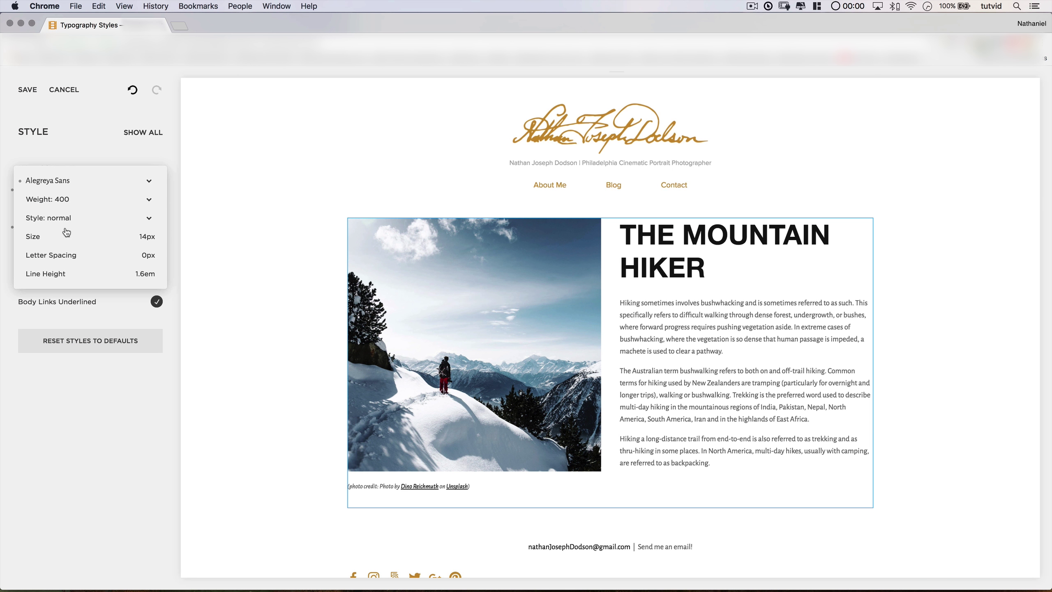
{"action": "left_click", "coordinate": [47, 186]}
{"action": "scroll", "coordinate": [88, 373], "scroll_direction": "down", "scroll_amount": 15}
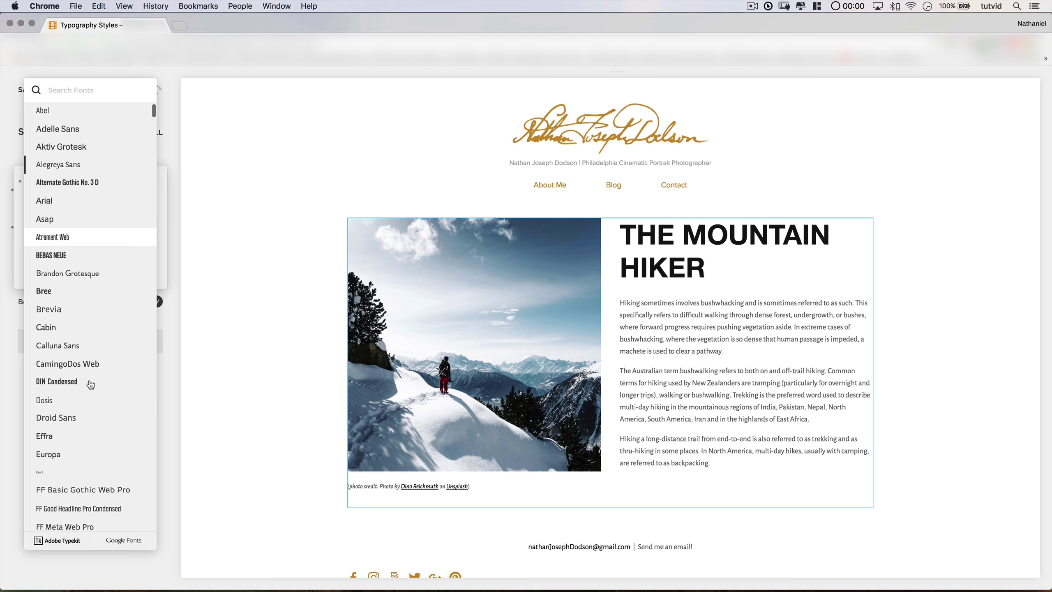
{"action": "scroll", "coordinate": [89, 384], "scroll_direction": "down", "scroll_amount": 10}
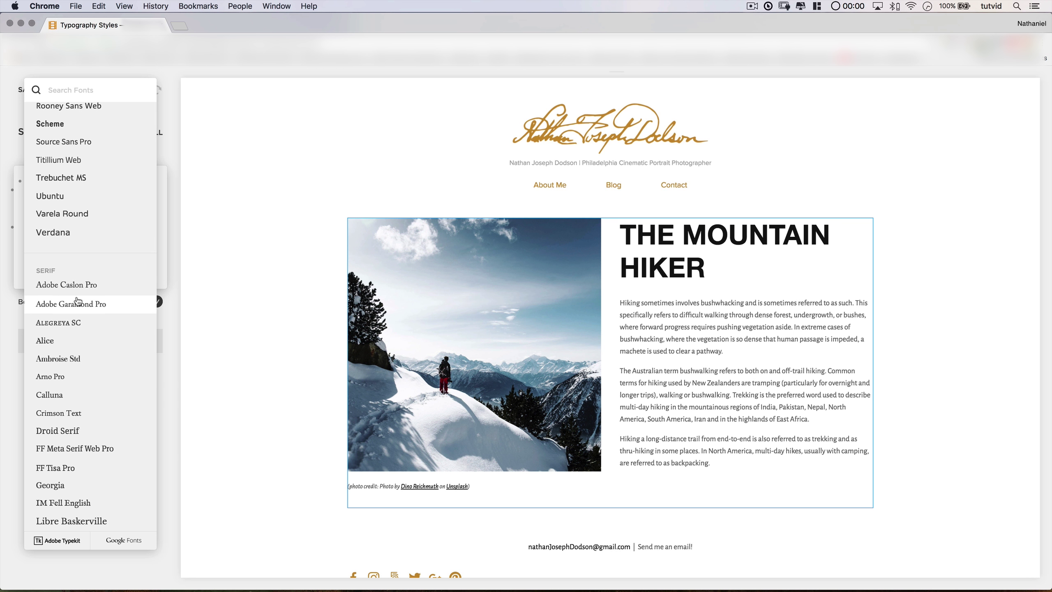
{"action": "left_click", "coordinate": [79, 304]}
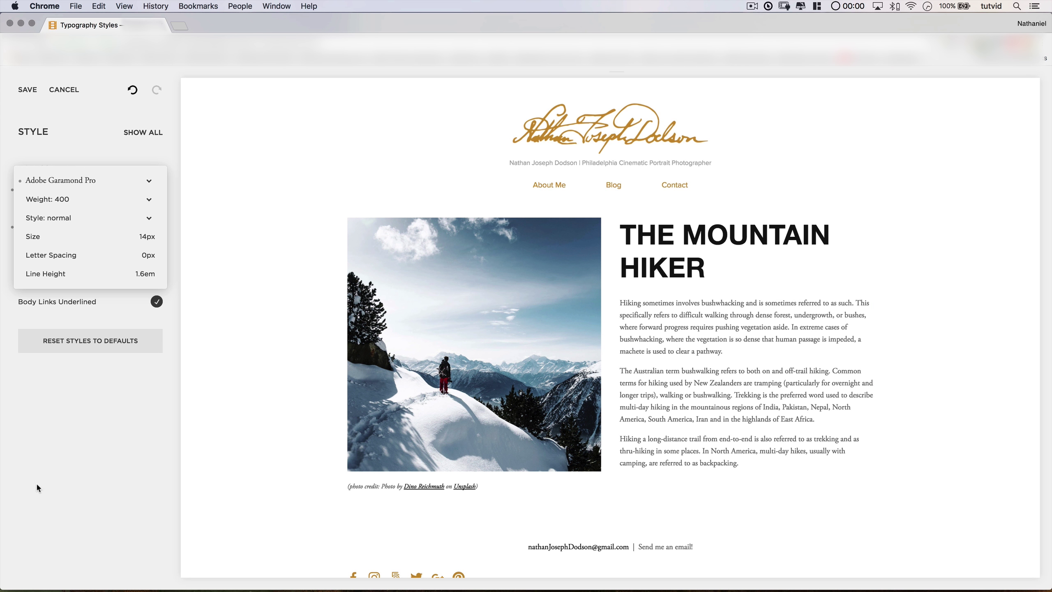
{"action": "left_click", "coordinate": [111, 449]}
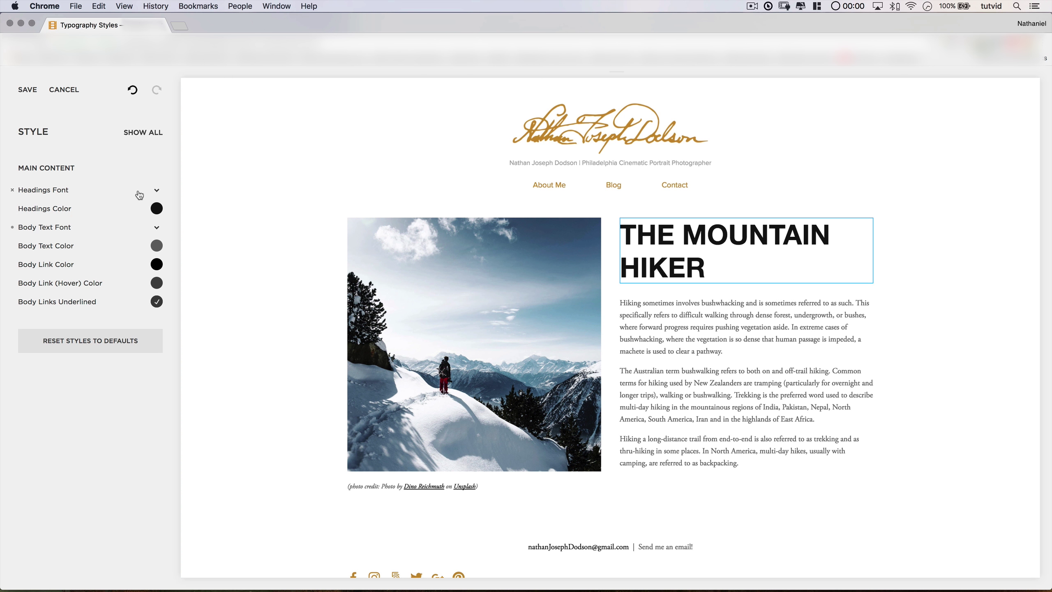
Step: Make the heading Droid Sans and raise its size from 50px to 55px
{"action": "left_click", "coordinate": [82, 190]}
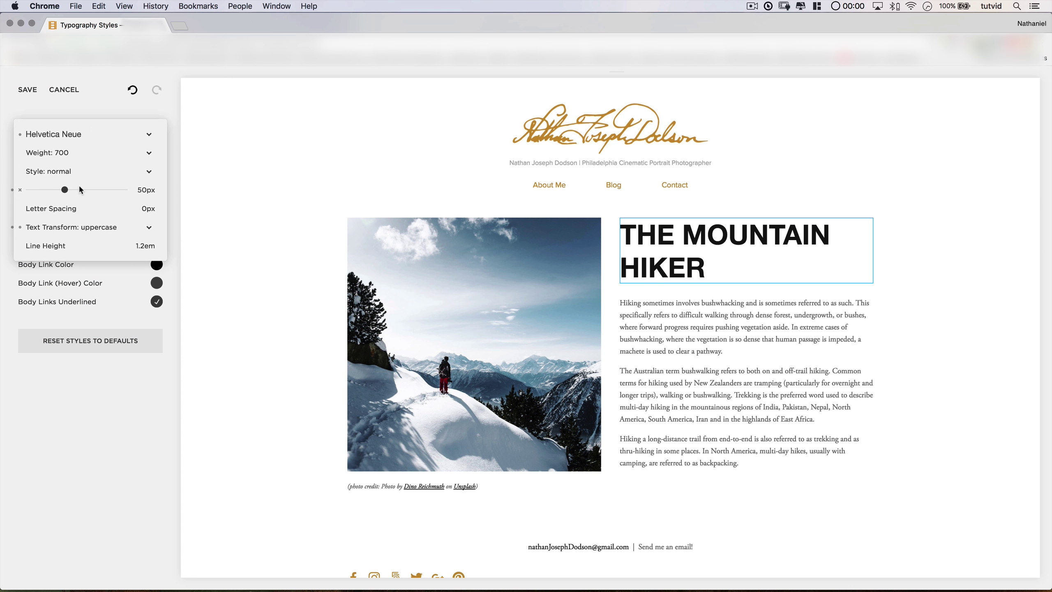
{"action": "left_click", "coordinate": [70, 134]}
{"action": "scroll", "coordinate": [77, 173], "scroll_direction": "up", "scroll_amount": 3}
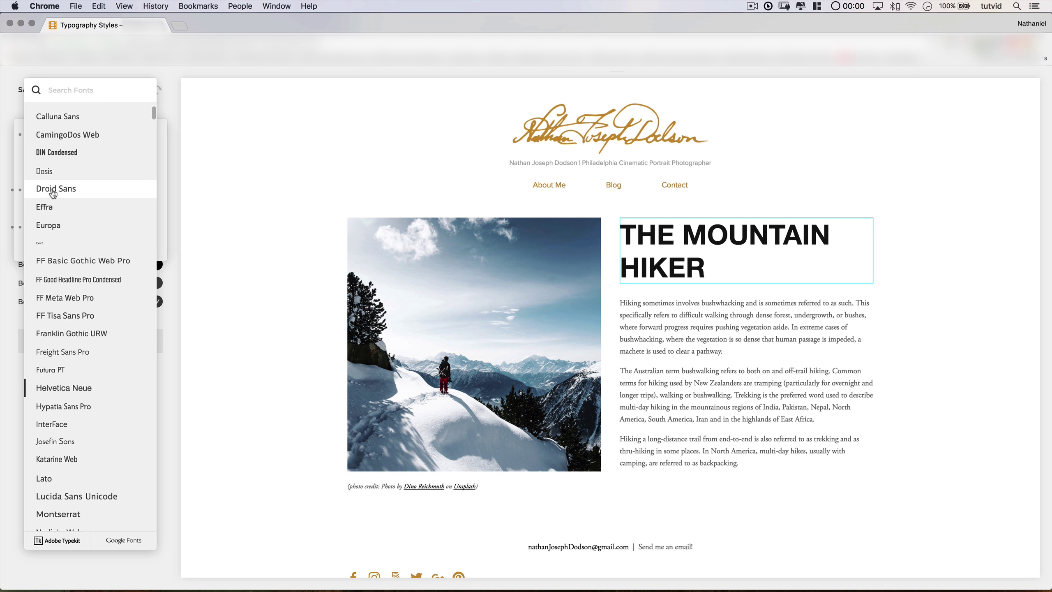
{"action": "left_click", "coordinate": [77, 191]}
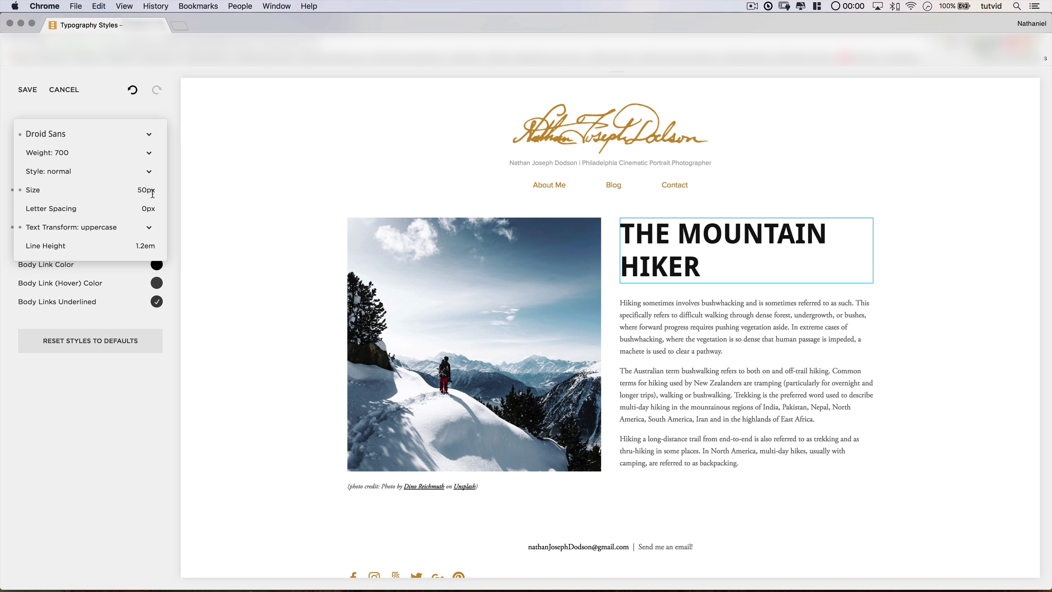
{"action": "key", "text": "Up"}
{"action": "key", "text": "Up"}
{"action": "key", "text": "Up"}
{"action": "key", "text": "Up"}
{"action": "key", "text": "Up"}
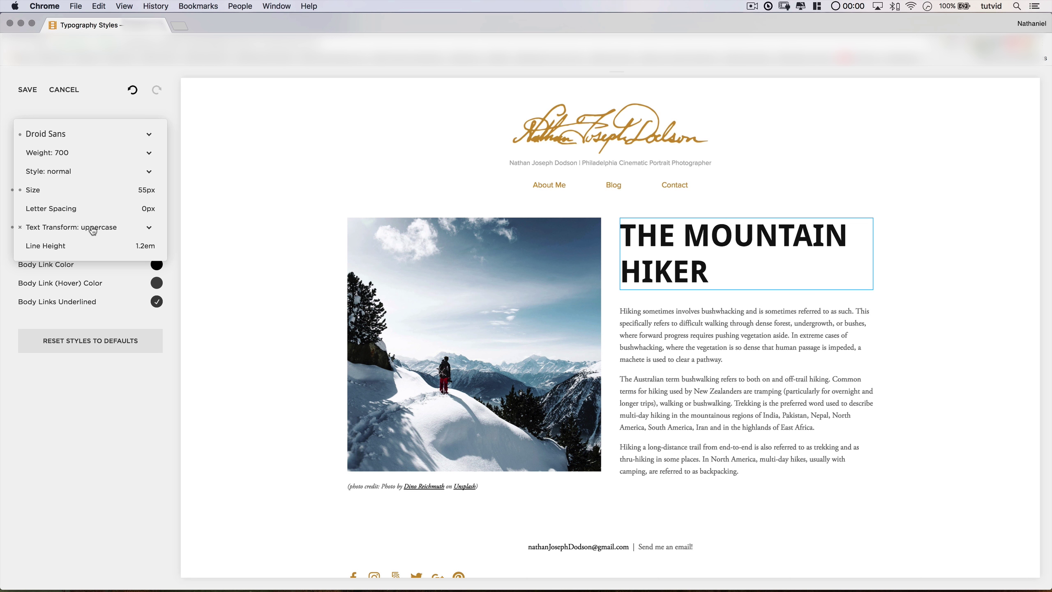
{"action": "left_click", "coordinate": [100, 384]}
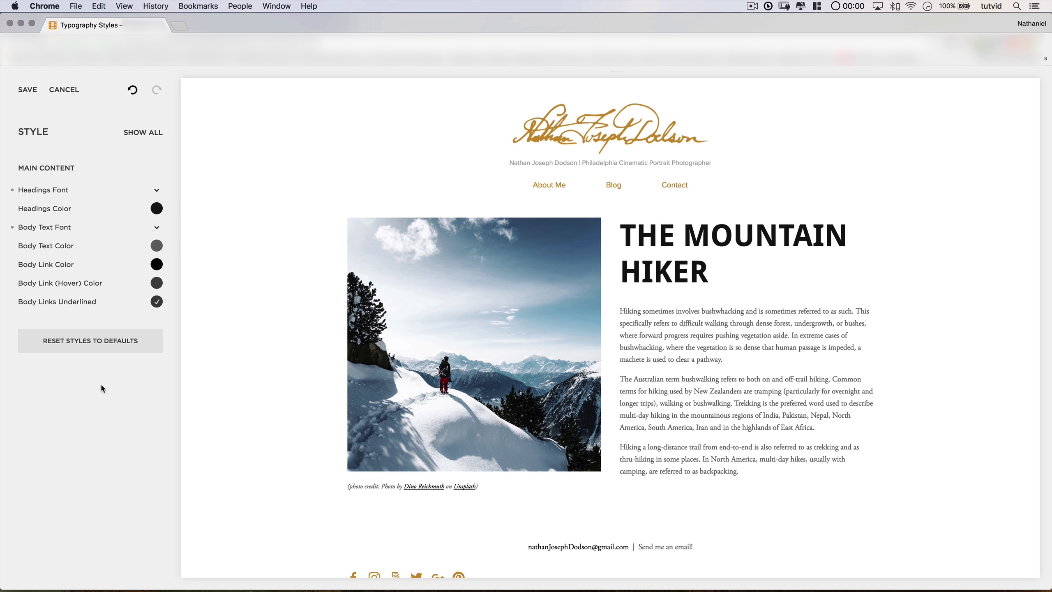
Step: Switch the body paragraphs to Droid Serif at 13px, weight 400, pairing with Droid Sans headings
{"action": "left_click", "coordinate": [65, 224]}
{"action": "left_click", "coordinate": [76, 182]}
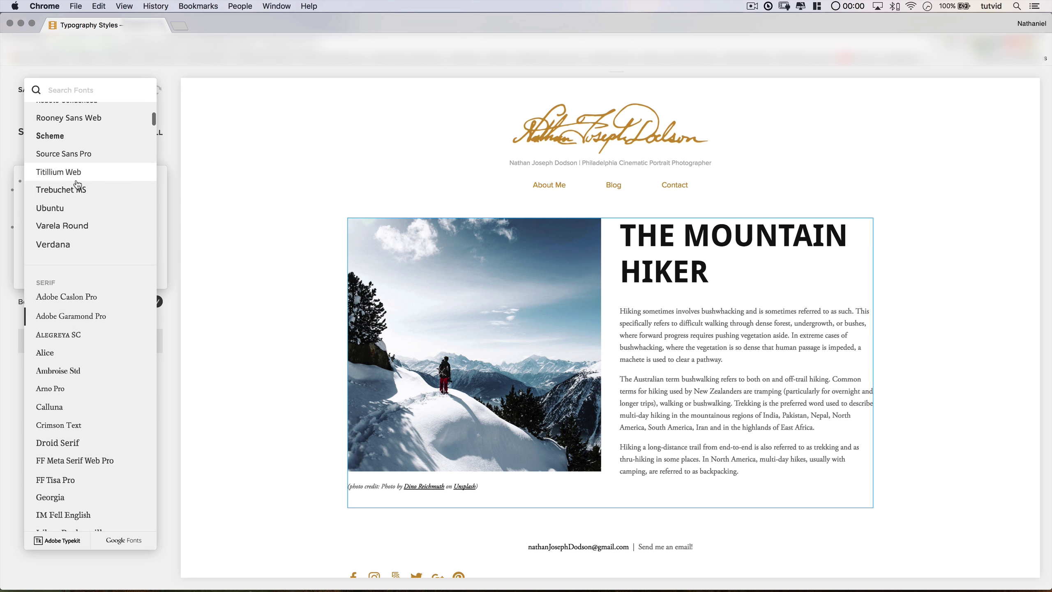
{"action": "scroll", "coordinate": [119, 389], "scroll_direction": "down", "scroll_amount": 2}
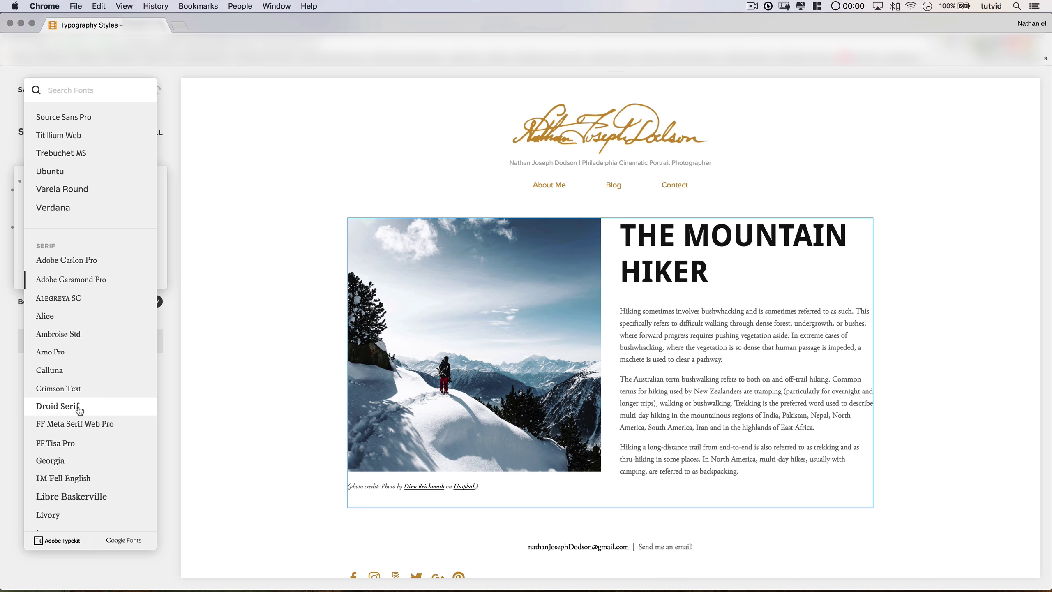
{"action": "left_click", "coordinate": [81, 410]}
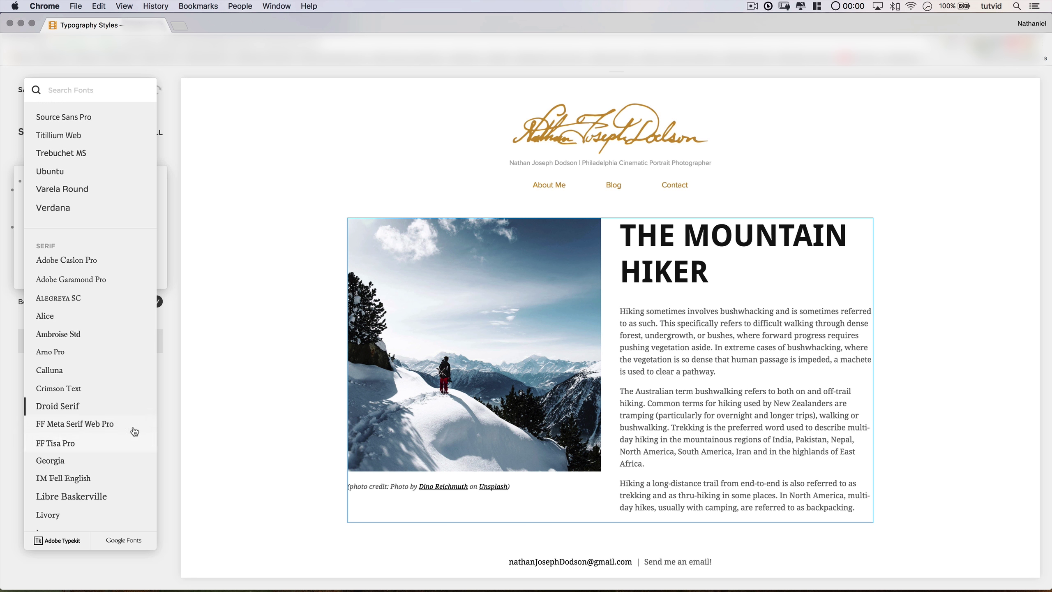
{"action": "left_click", "coordinate": [163, 260]}
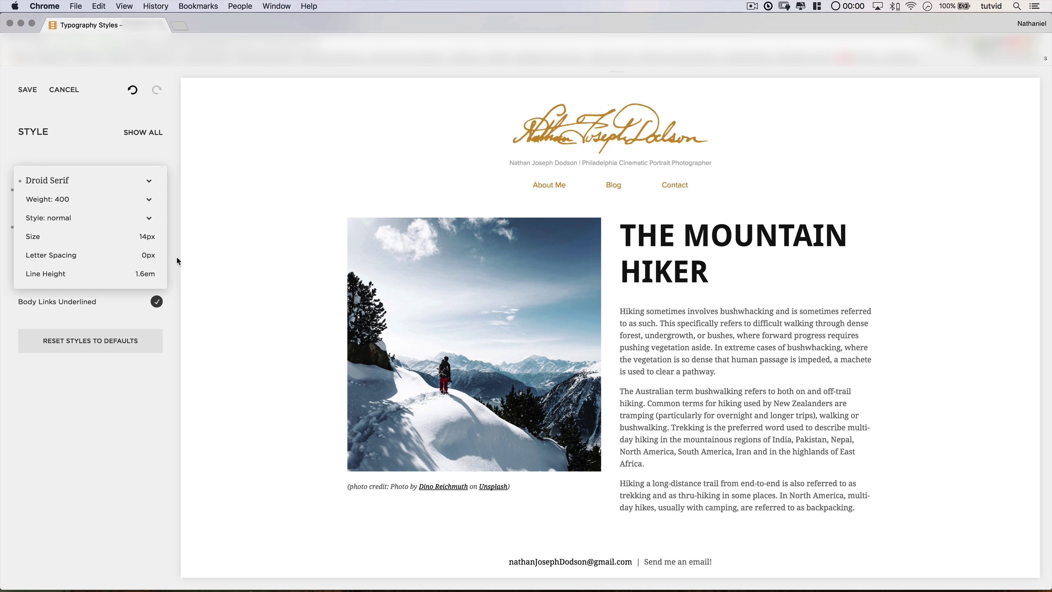
{"action": "key", "text": "Down"}
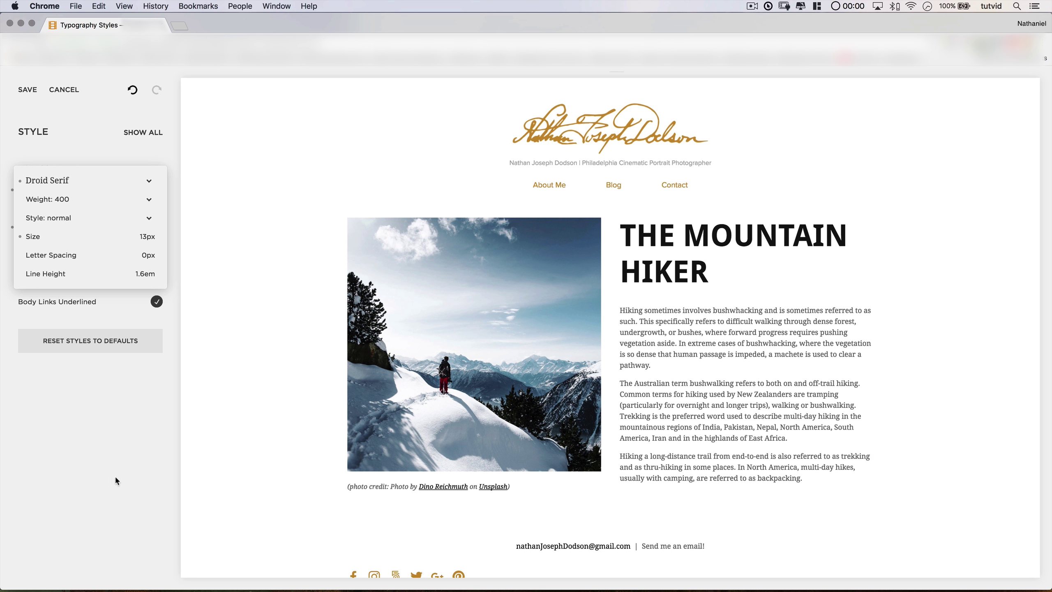
{"action": "left_click", "coordinate": [104, 484]}
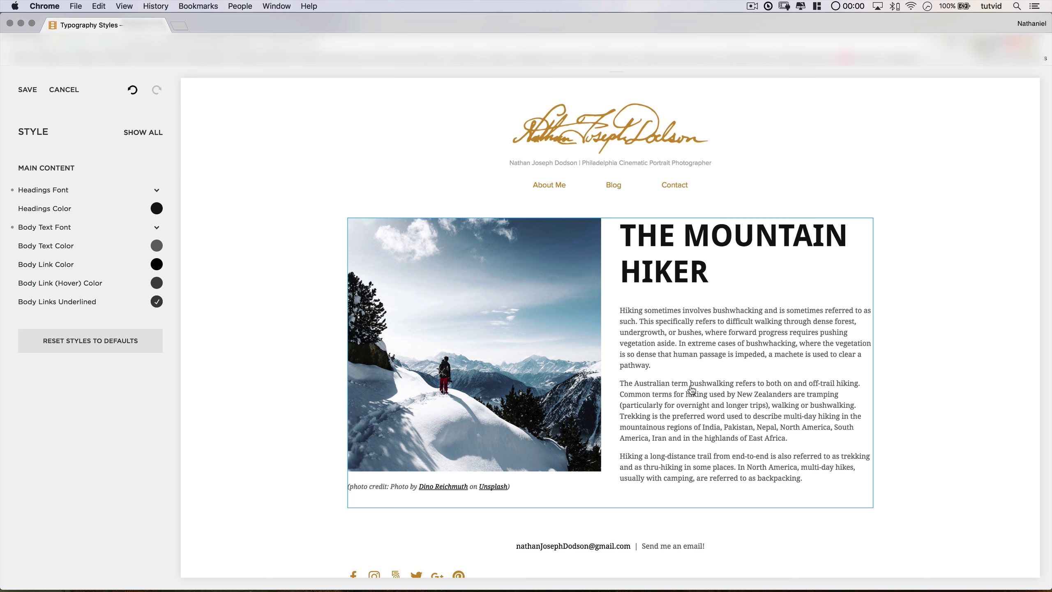